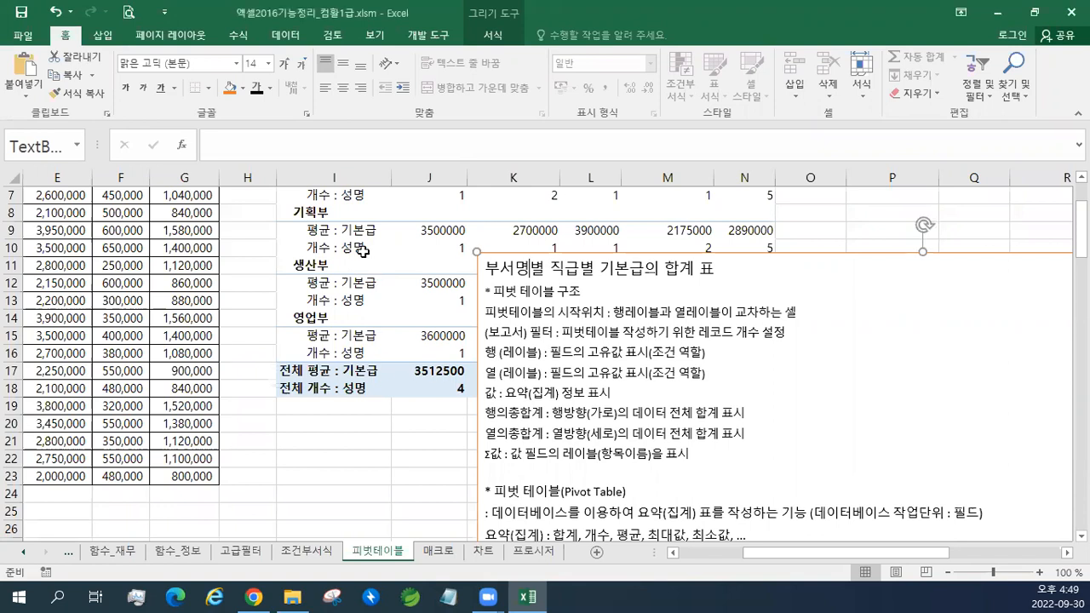
# Select cell I10 in the pivot table and view its Analyze and Design tools
pyautogui.click(354, 247)
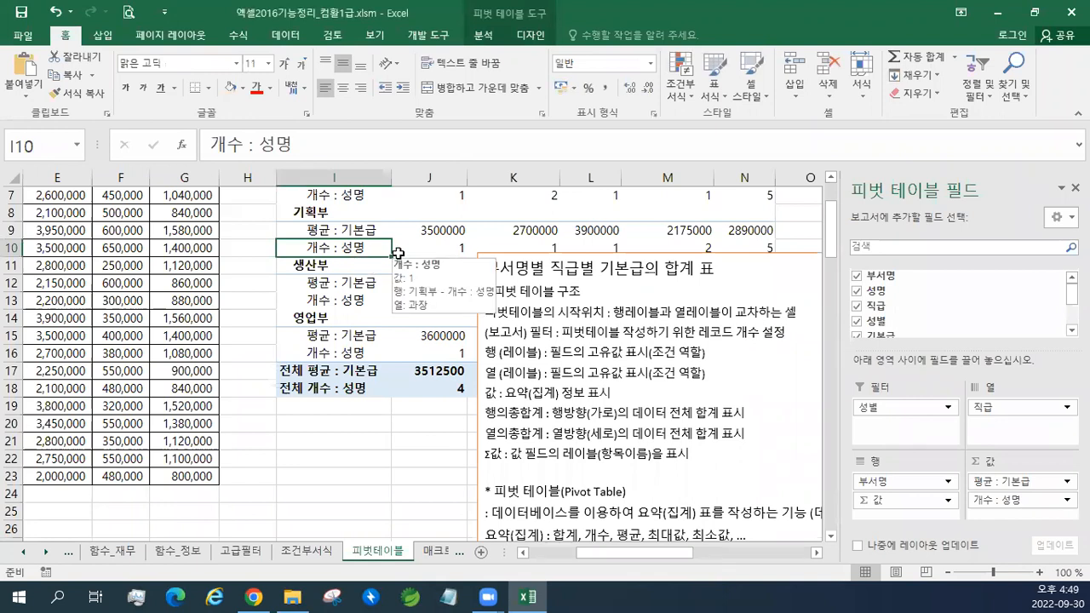
pyautogui.click(495, 35)
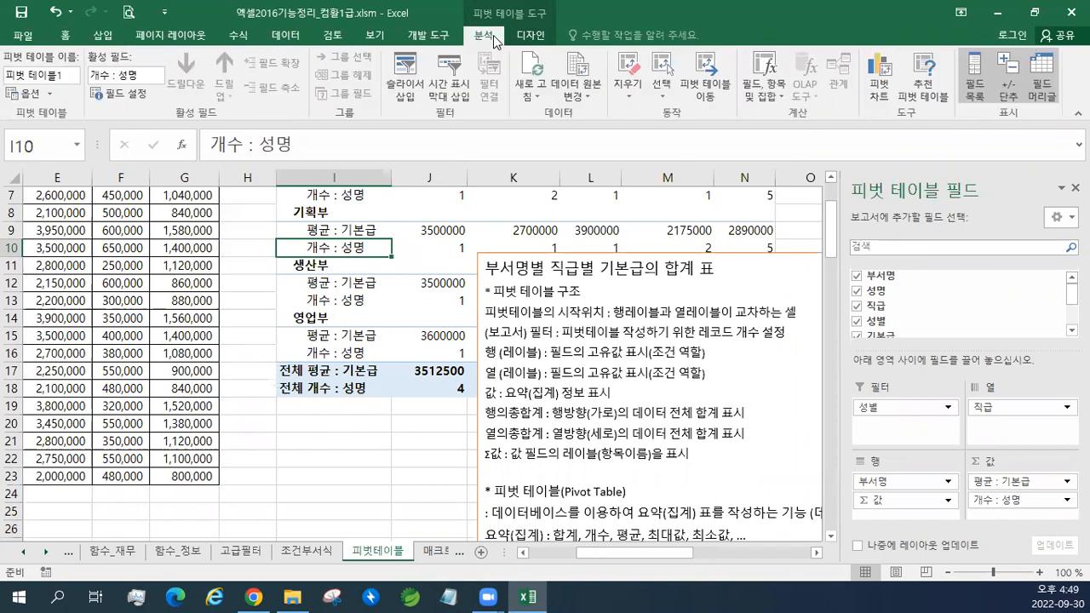
pyautogui.click(535, 36)
pyautogui.click(484, 36)
# Browse for a workbook to open in the 이론 folder inside 1권_스프레드시트
pyautogui.click(26, 40)
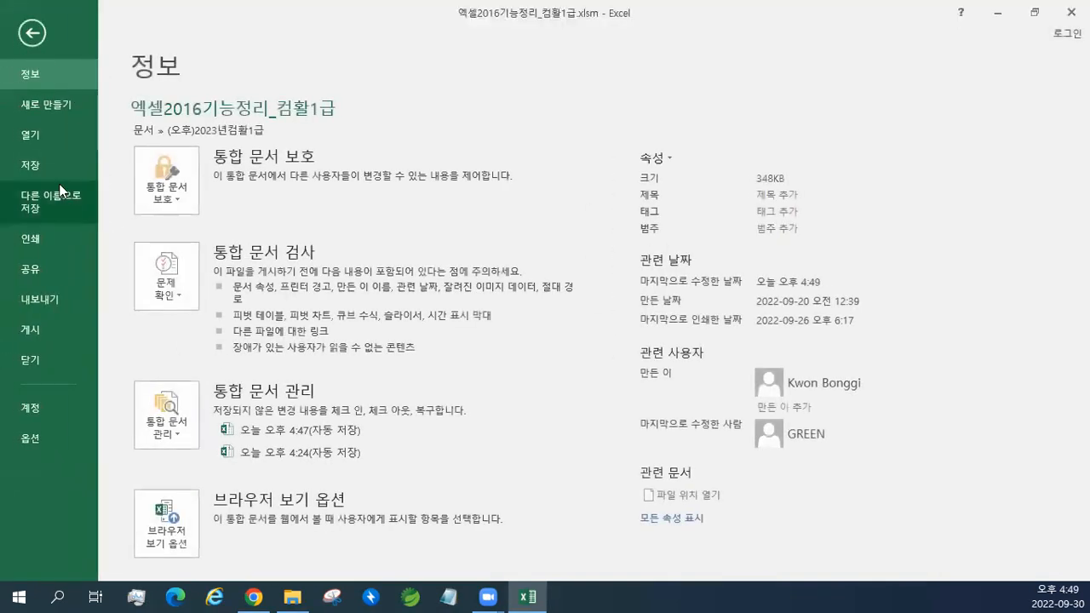
pyautogui.click(35, 134)
pyautogui.click(201, 300)
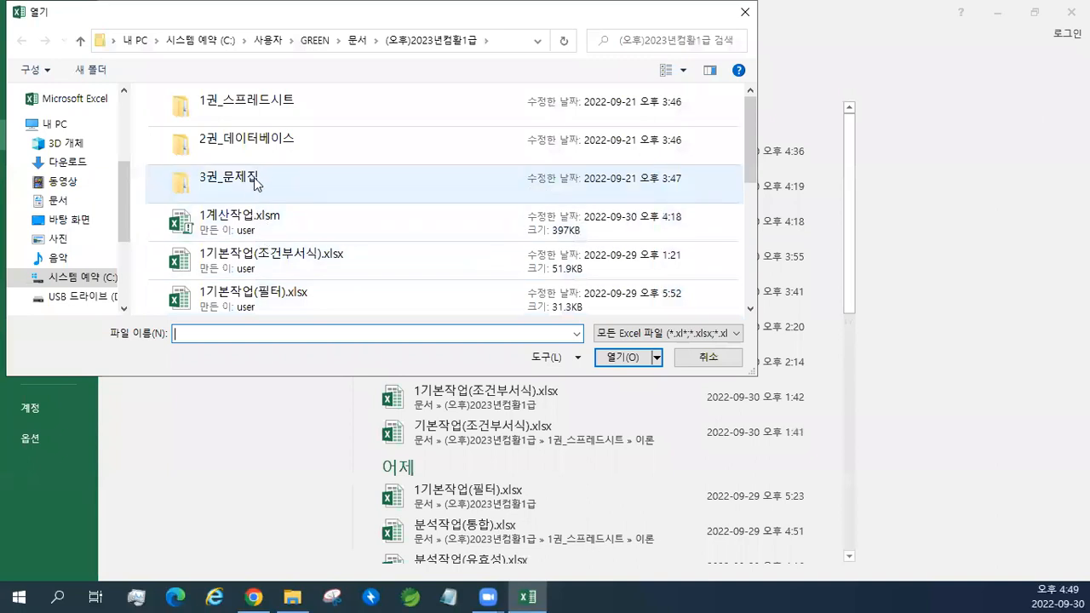
pyautogui.doubleClick(256, 111)
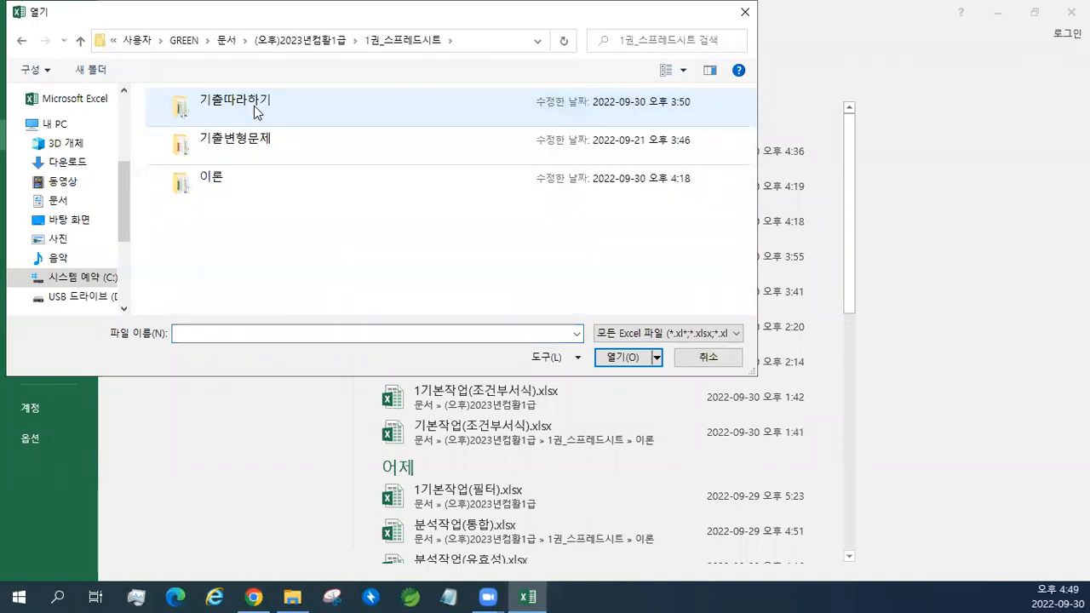
pyautogui.click(226, 185)
pyautogui.doubleClick(226, 185)
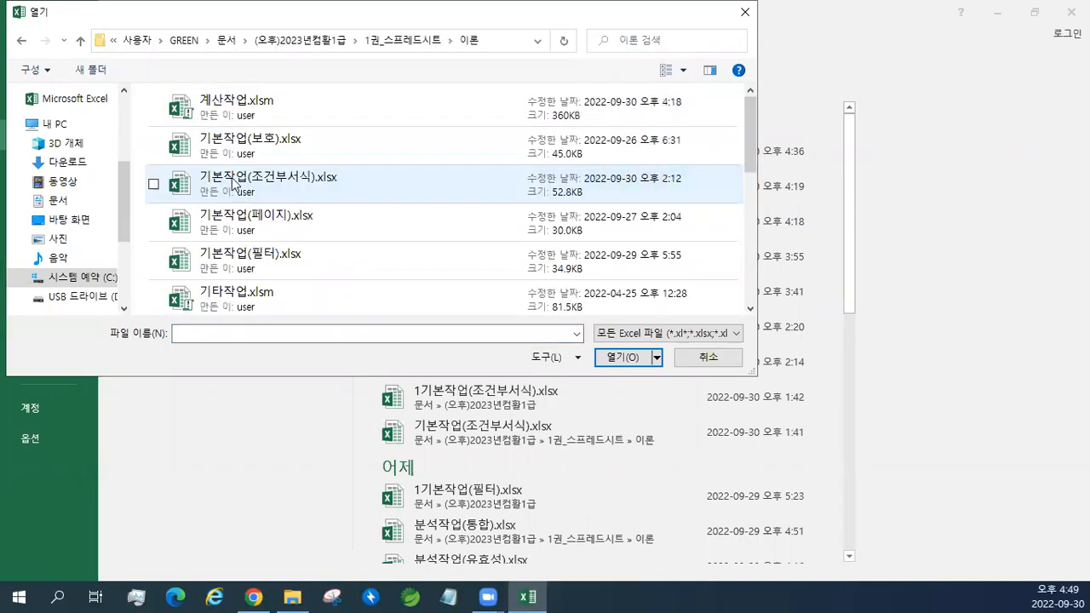
# Open the workbook 분석작업(피벗테이블).xlsx and enable its external data content
pyautogui.click(276, 219)
pyautogui.scroll(-3, 277, 219)
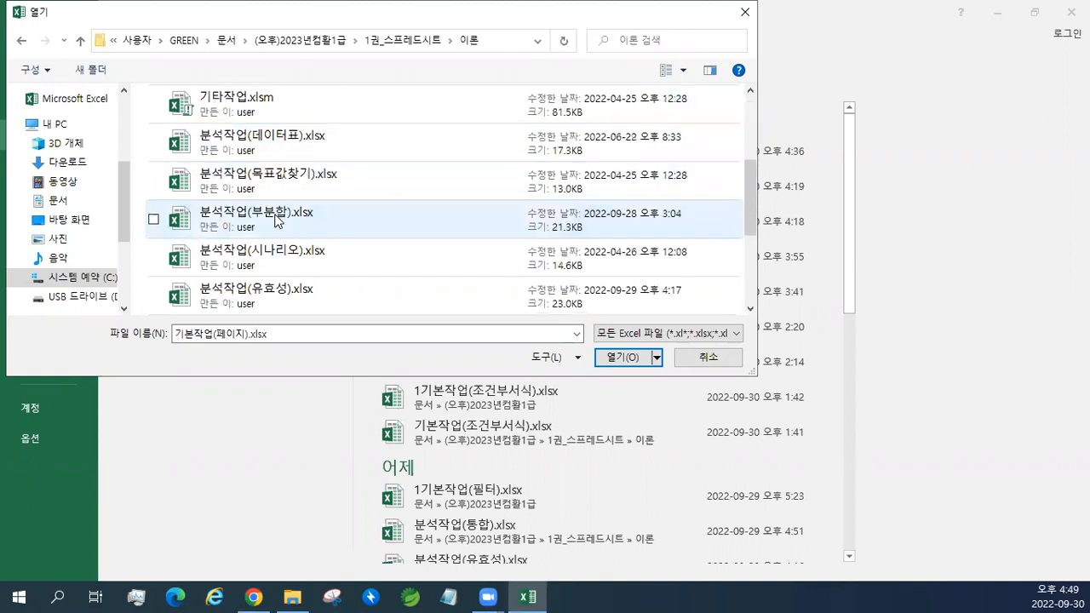
pyautogui.click(276, 220)
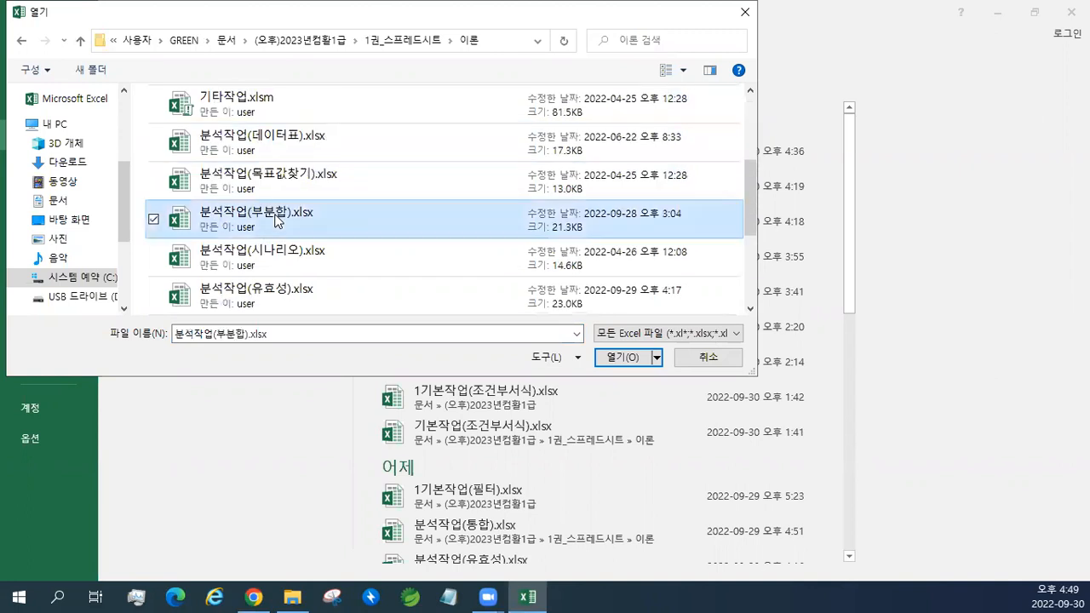
pyautogui.scroll(-1, 276, 218)
pyautogui.click(276, 255)
pyautogui.scroll(-1, 276, 259)
pyautogui.click(275, 260)
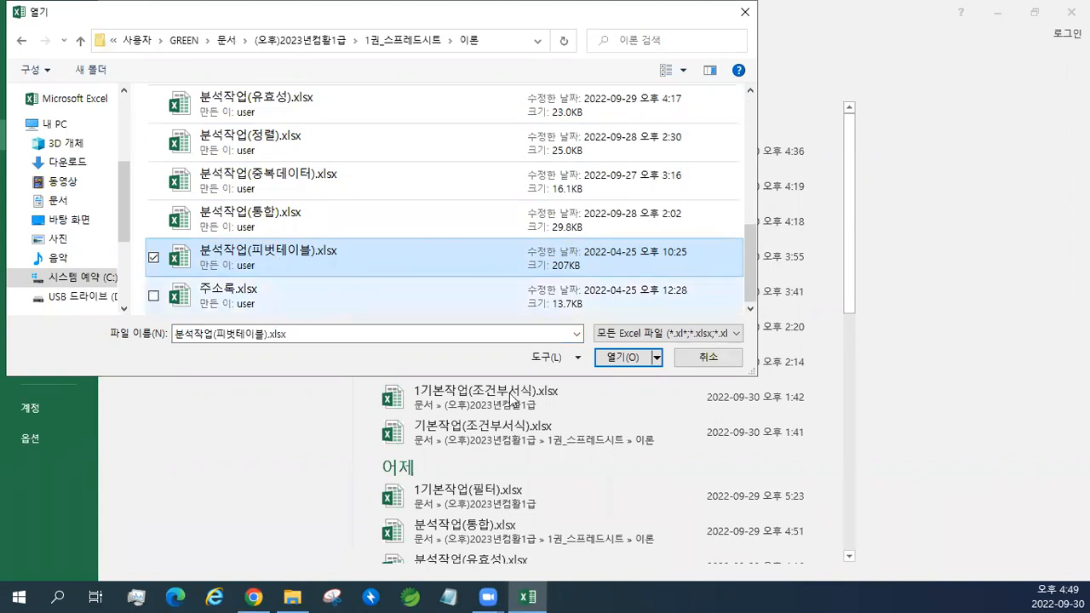
pyautogui.click(622, 359)
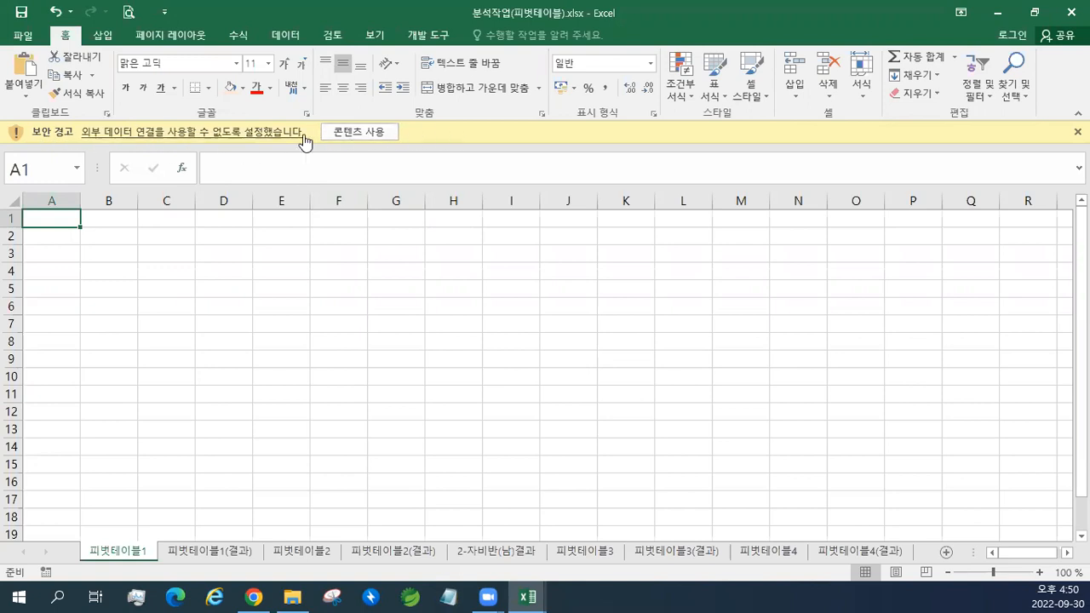
pyautogui.click(348, 138)
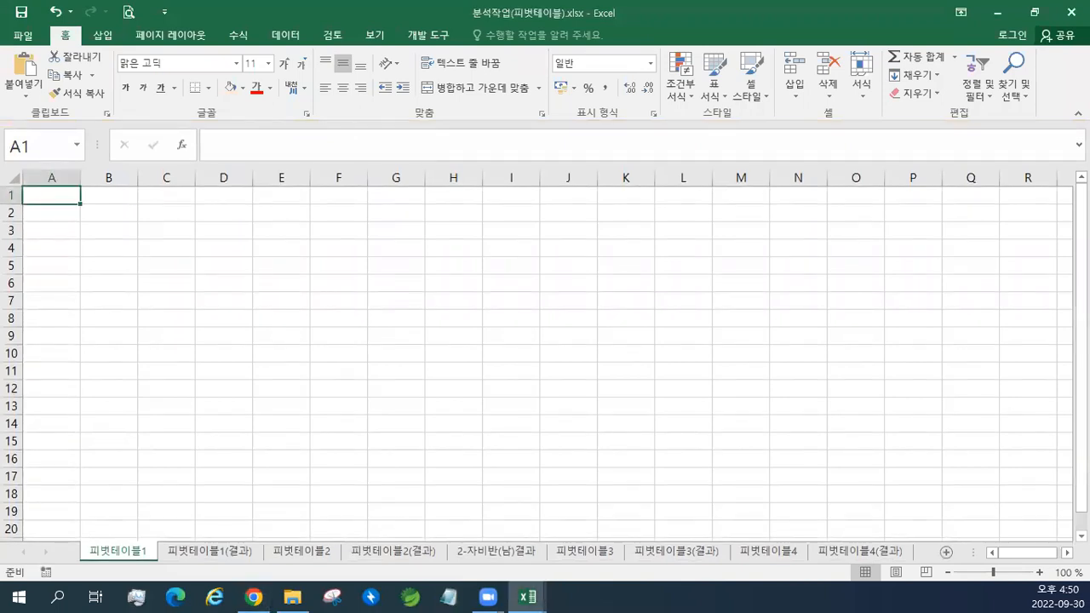
# Switch to the workbook 1분석작업(피벗테이블).xlsx, enable its content and move its window off this screen
pyautogui.hotkey('alt', 'Tab')
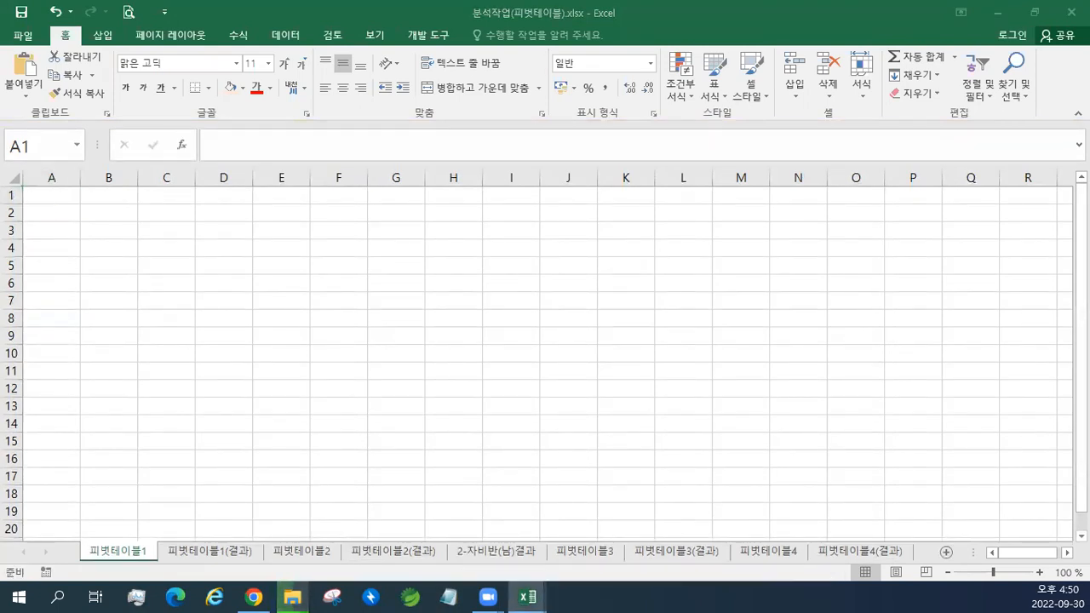
pyautogui.click(360, 132)
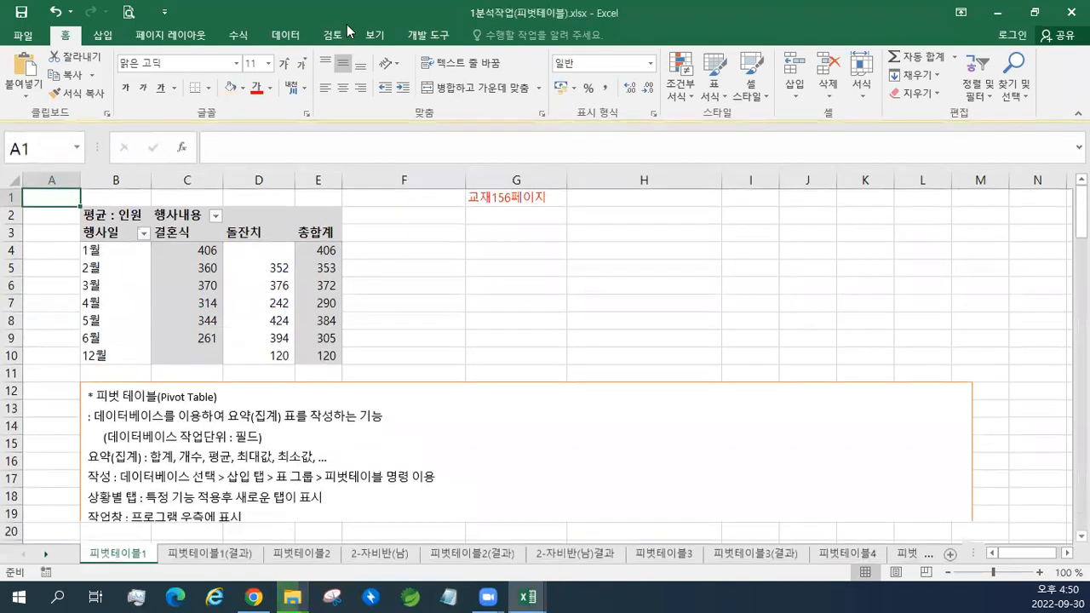
pyautogui.moveTo(354, 13); pyautogui.dragTo(0, 17)
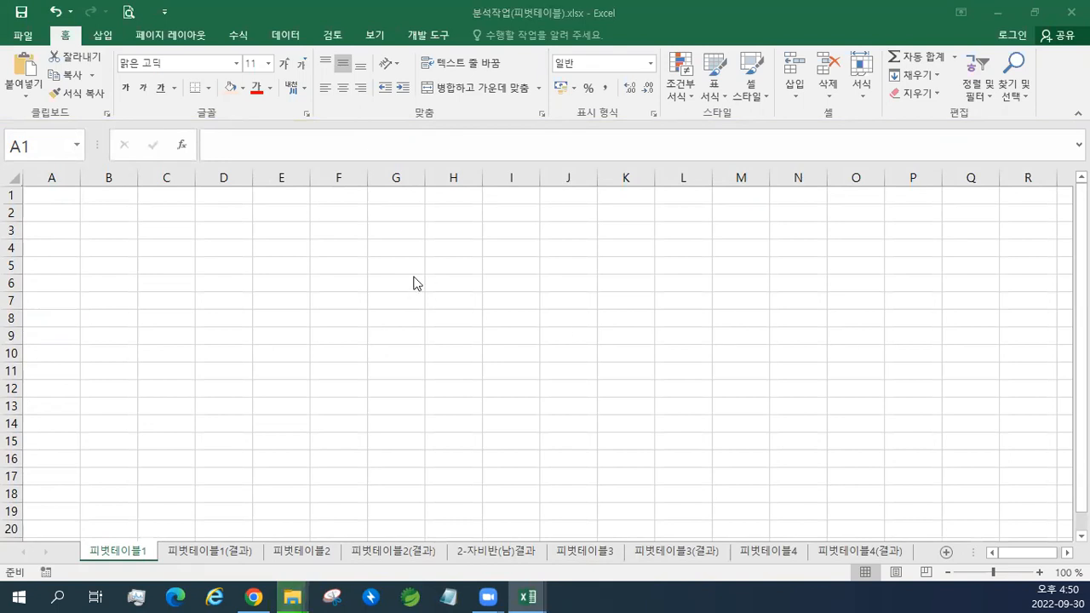
# Enter 교재146페이지 in cell A1 of the 피벗테이블1 sheet and colour the text red
pyautogui.click(55, 192)
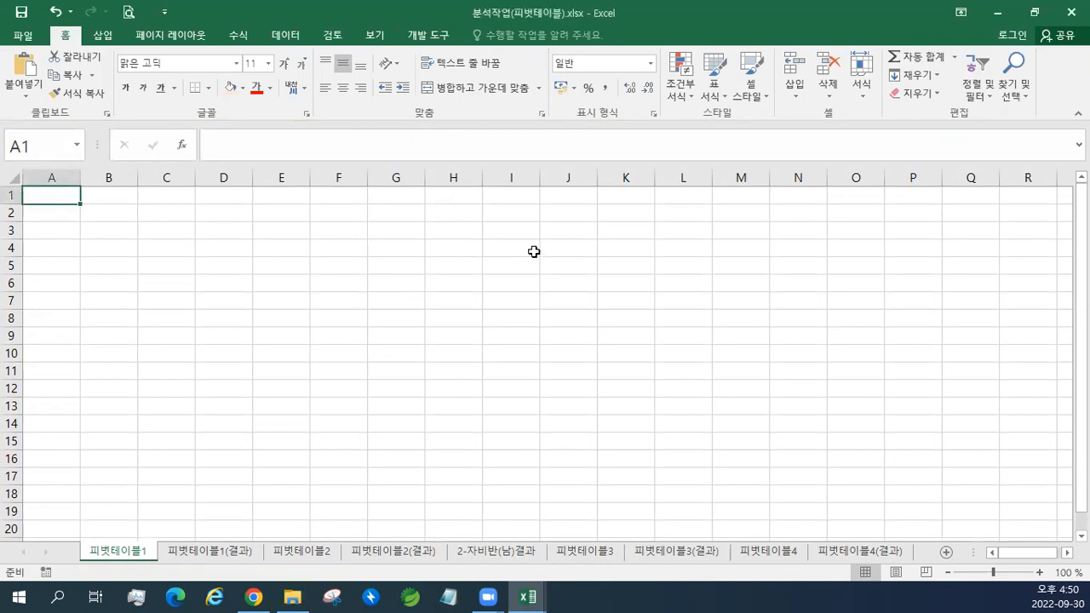
pyautogui.write('교재')
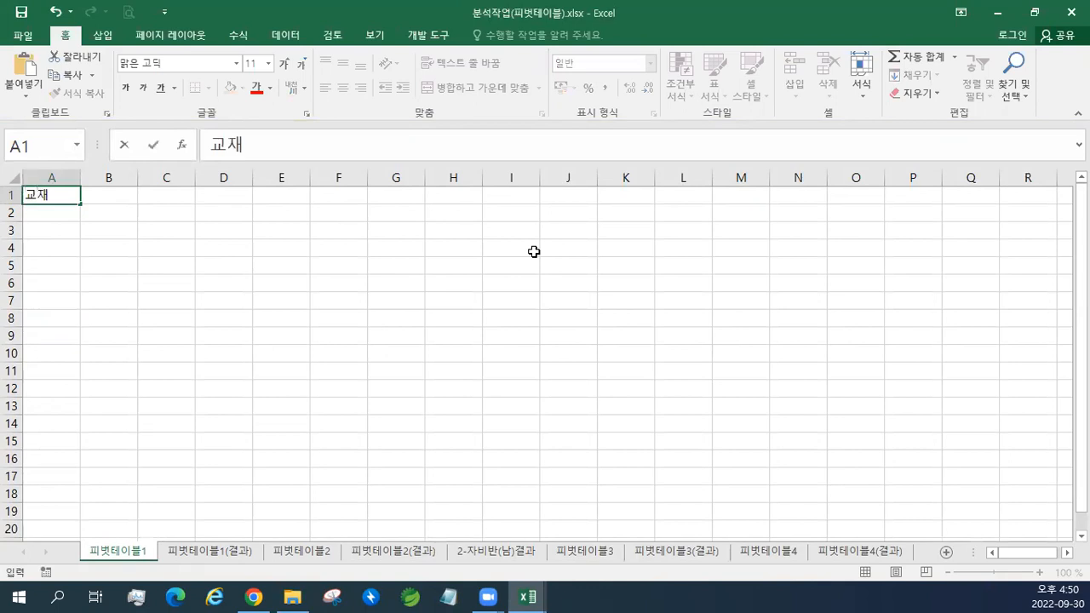
pyautogui.write('146페이지')
pyautogui.press('Return')
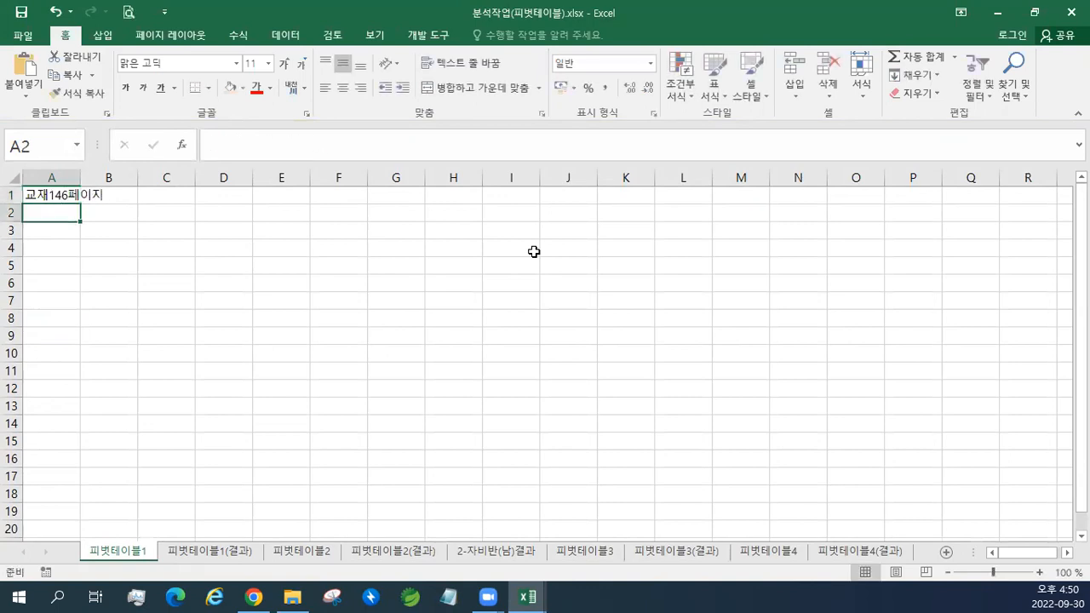
pyautogui.click(52, 178)
pyautogui.click(51, 195)
pyautogui.click(256, 90)
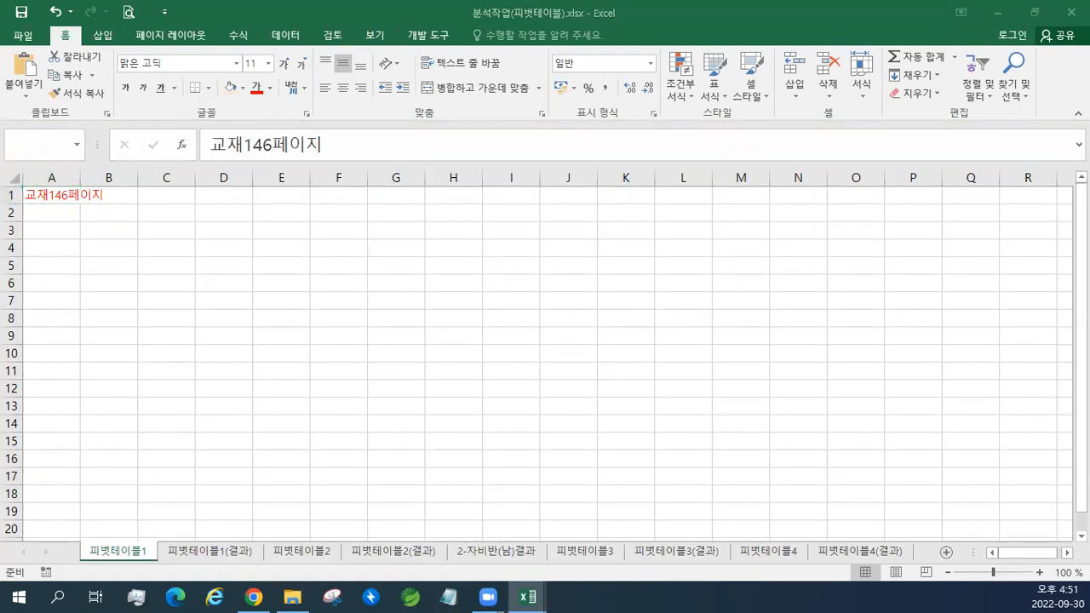
# Paste the copied pivot table notes text box at cell B8 and review it down to the external data section
pyautogui.click(165, 318)
pyautogui.click(112, 318)
pyautogui.hotkey('ctrl', 'v')
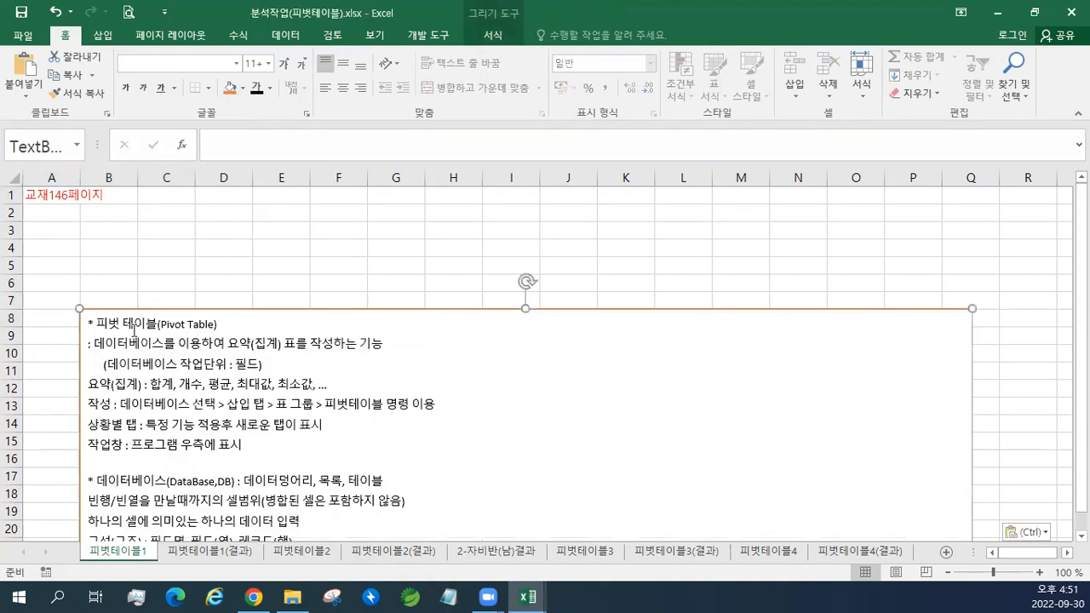
pyautogui.scroll(-10, 199, 387)
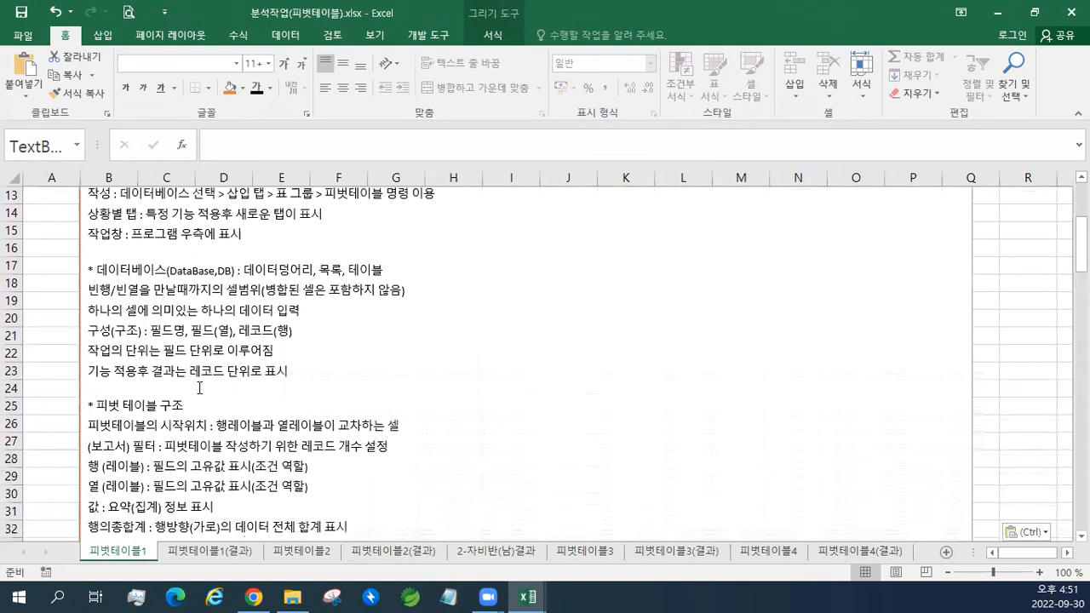
pyautogui.scroll(-2, 199, 388)
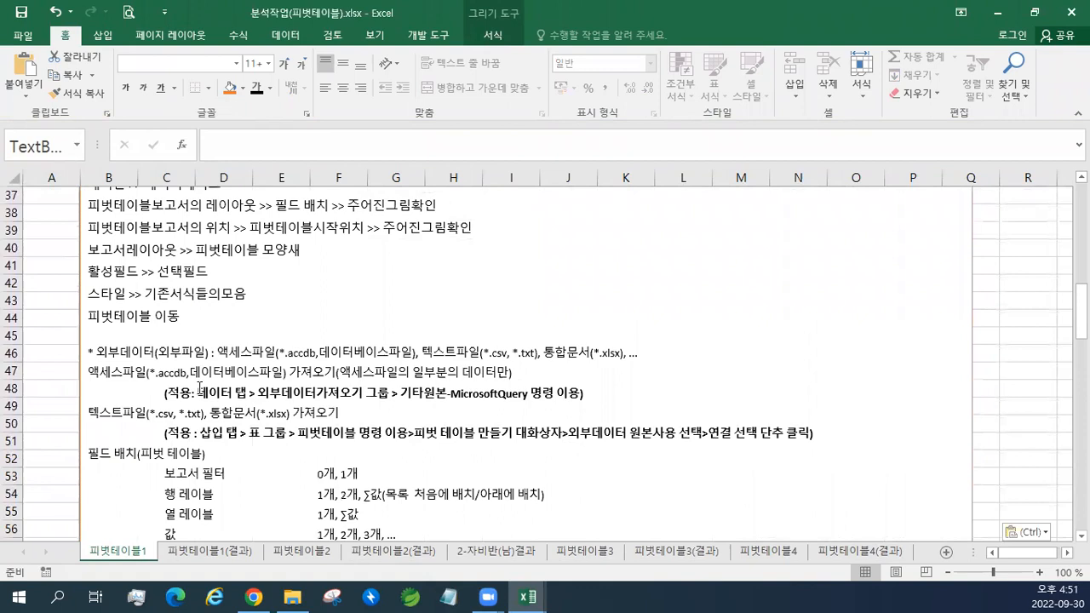
pyautogui.scroll(-1, 200, 388)
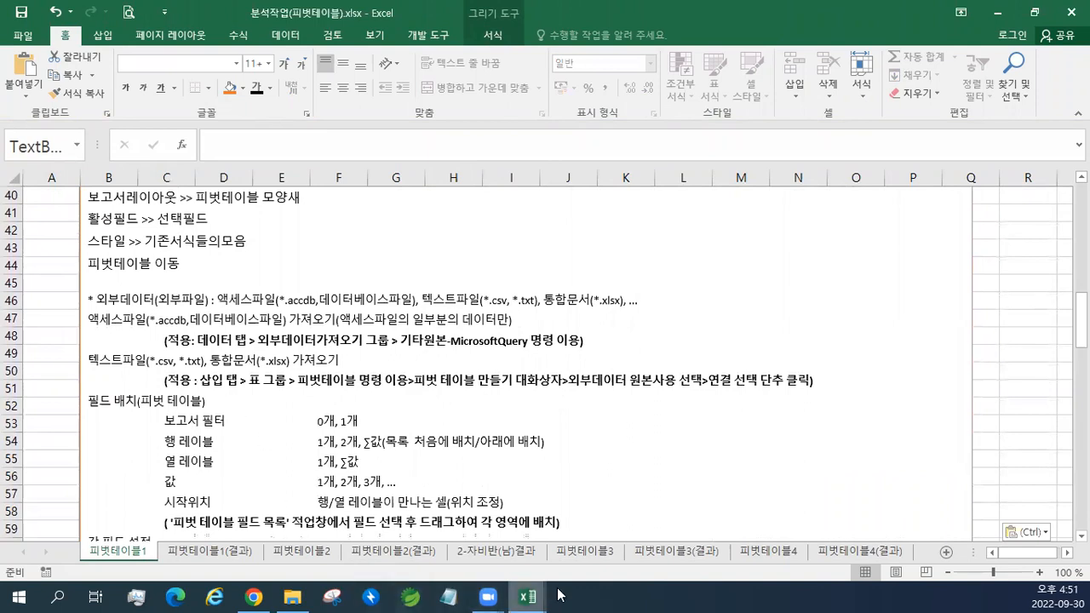
# Switch to 엑셀2016기능정리_컴활1급.xlsm, examine the source data range beside the pivot table on the 피벗테이블 sheet, and minimize that workbook
pyautogui.click(528, 596)
pyautogui.click(390, 549)
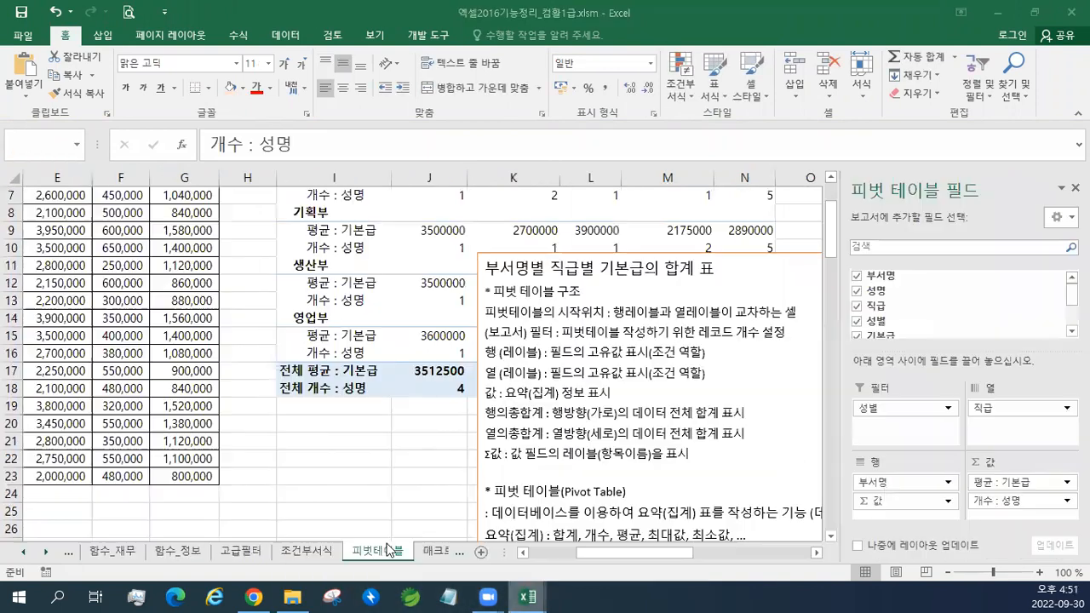
pyautogui.scroll(2, 368, 491)
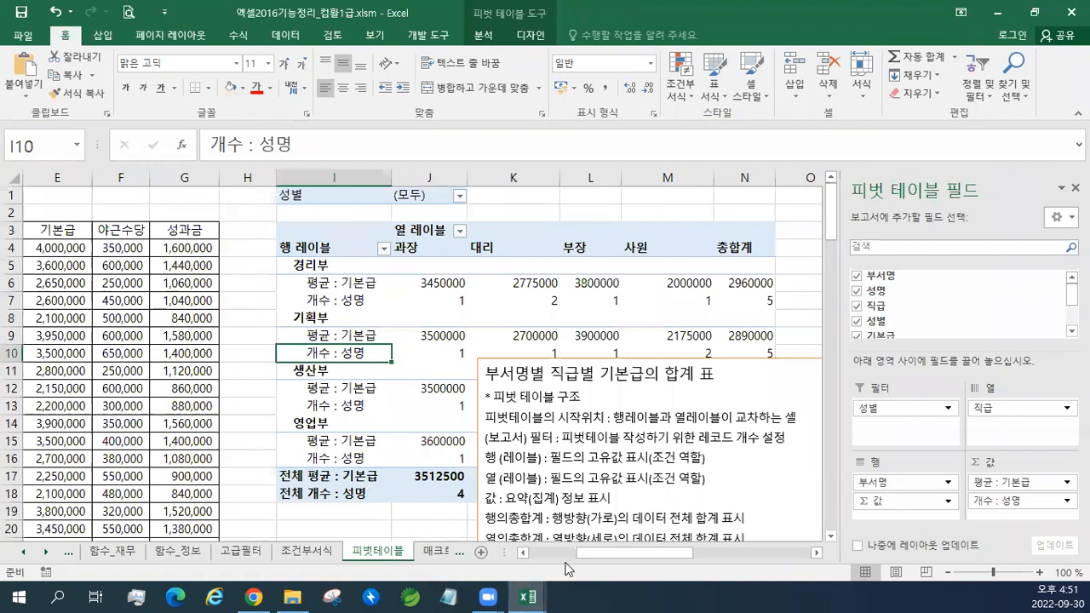
pyautogui.moveTo(584, 553); pyautogui.dragTo(535, 553)
pyautogui.moveTo(48, 234); pyautogui.dragTo(398, 493)
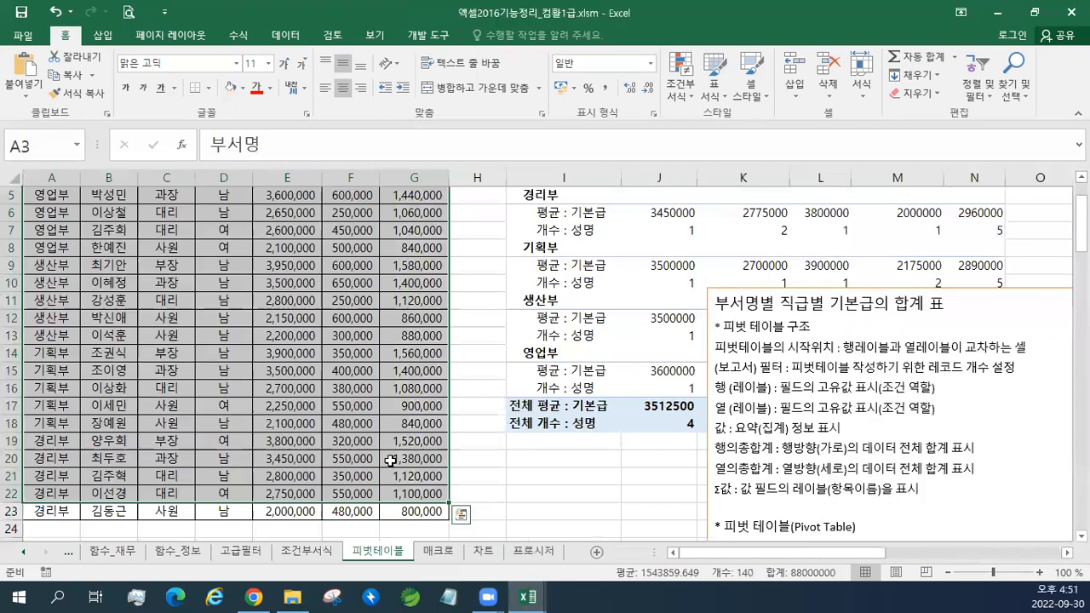
pyautogui.click(389, 442)
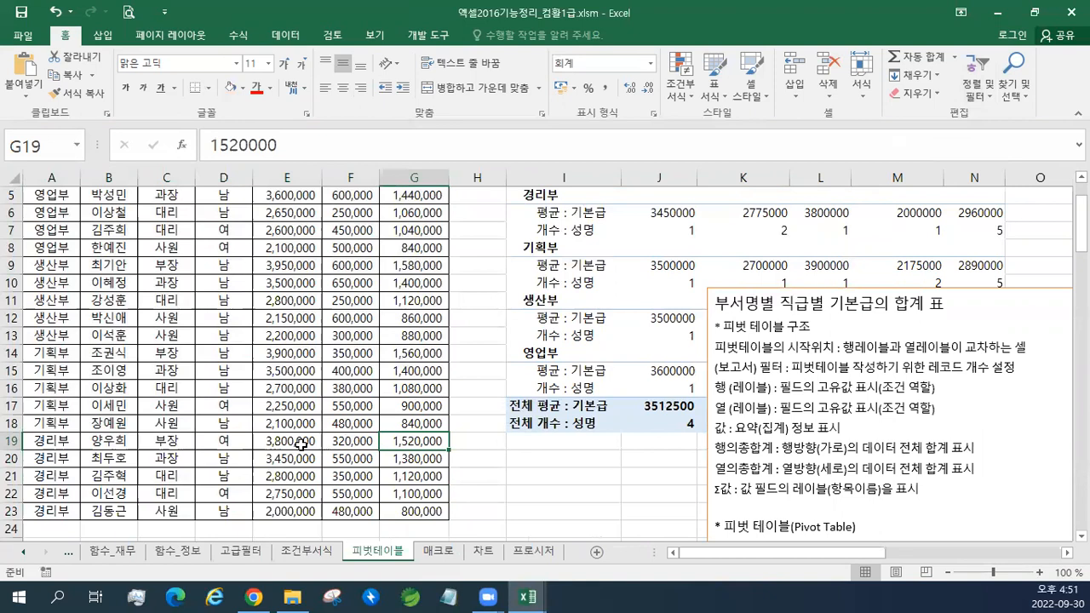
pyautogui.click(1007, 15)
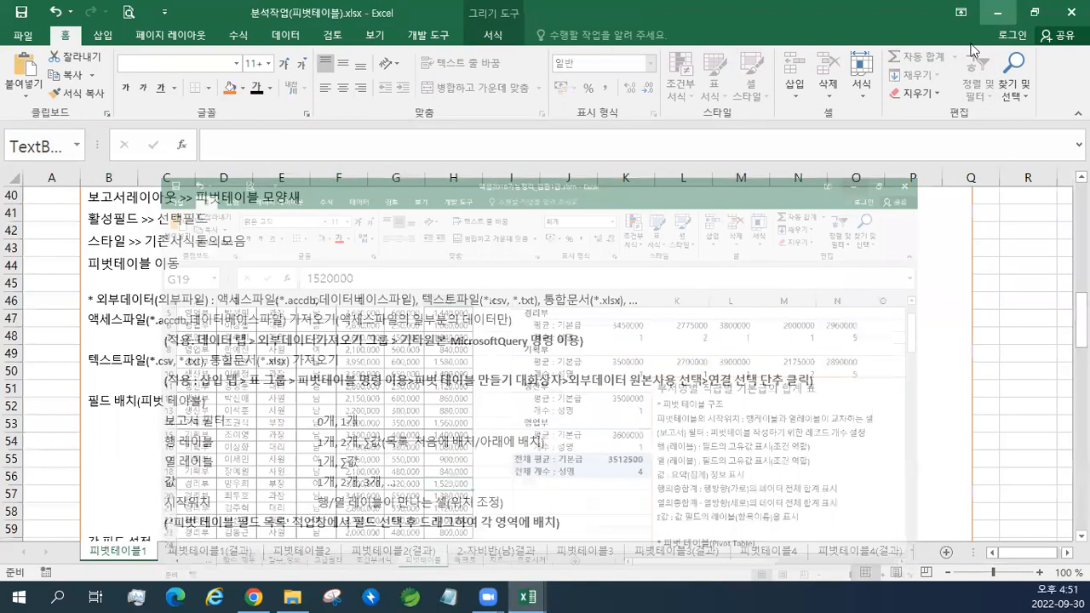
# Enlarge the notes to 130% and highlight the words 액세스파일 and 텍스트파일 in the external data line
pyautogui.click(370, 388)
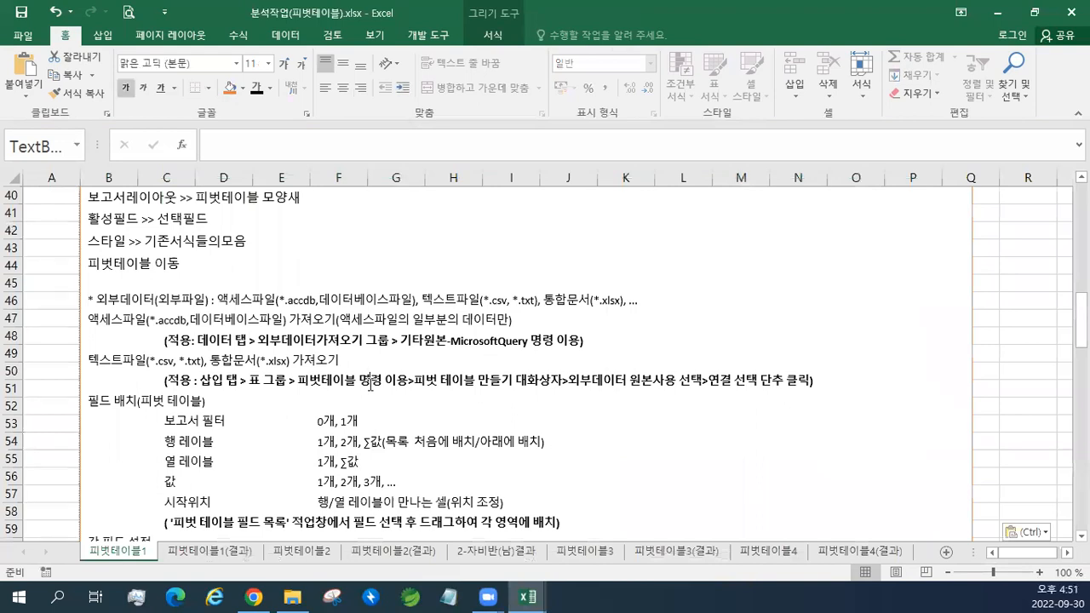
pyautogui.scroll(1, 371, 388)
pyautogui.scroll(1, 368, 384)
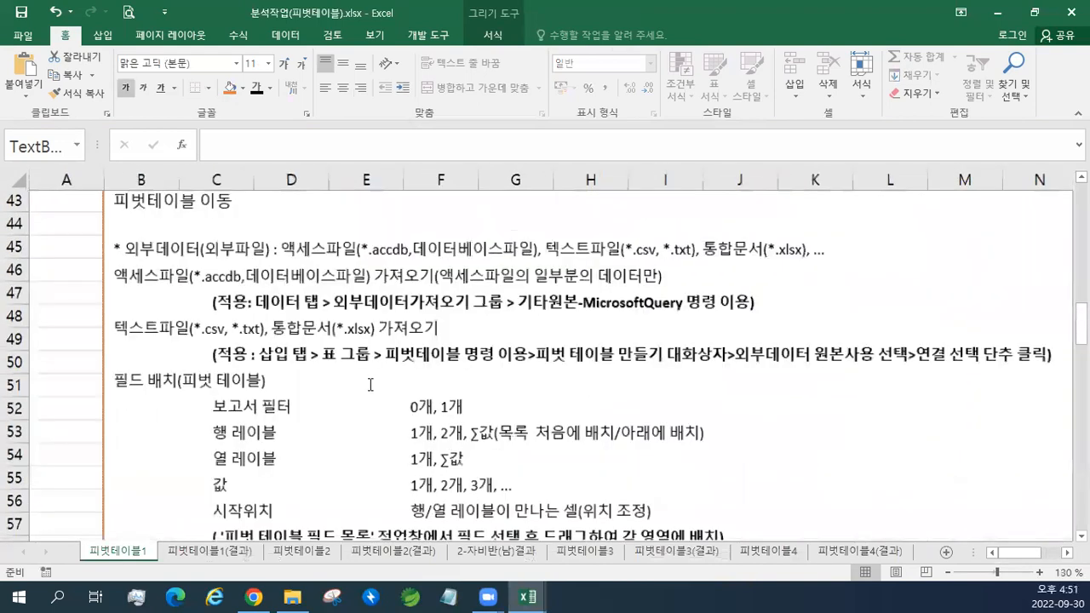
pyautogui.moveTo(284, 257); pyautogui.dragTo(352, 258)
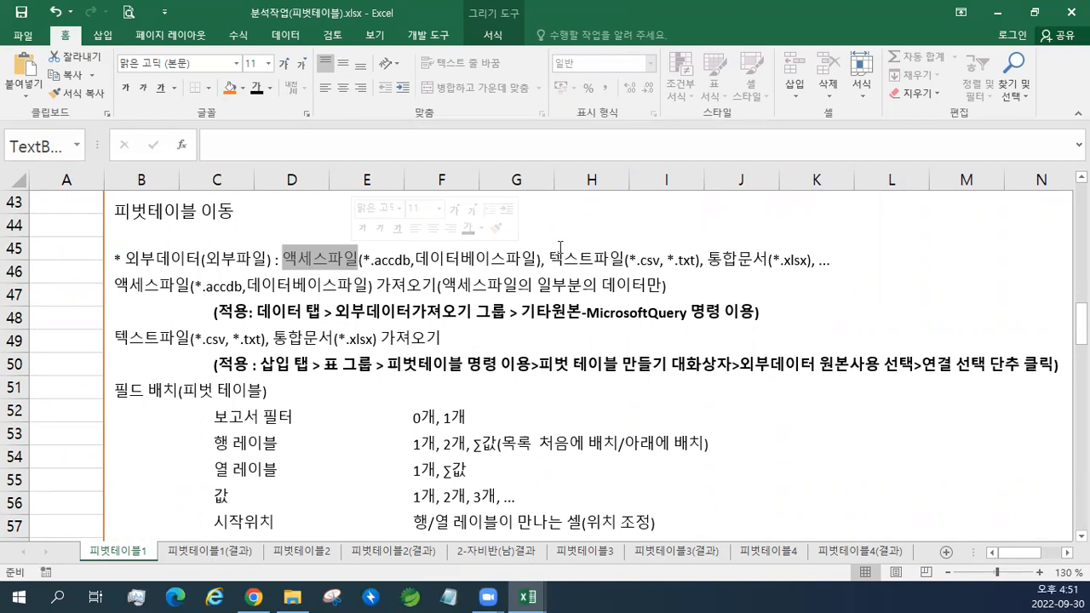
pyautogui.moveTo(549, 259); pyautogui.dragTo(625, 259)
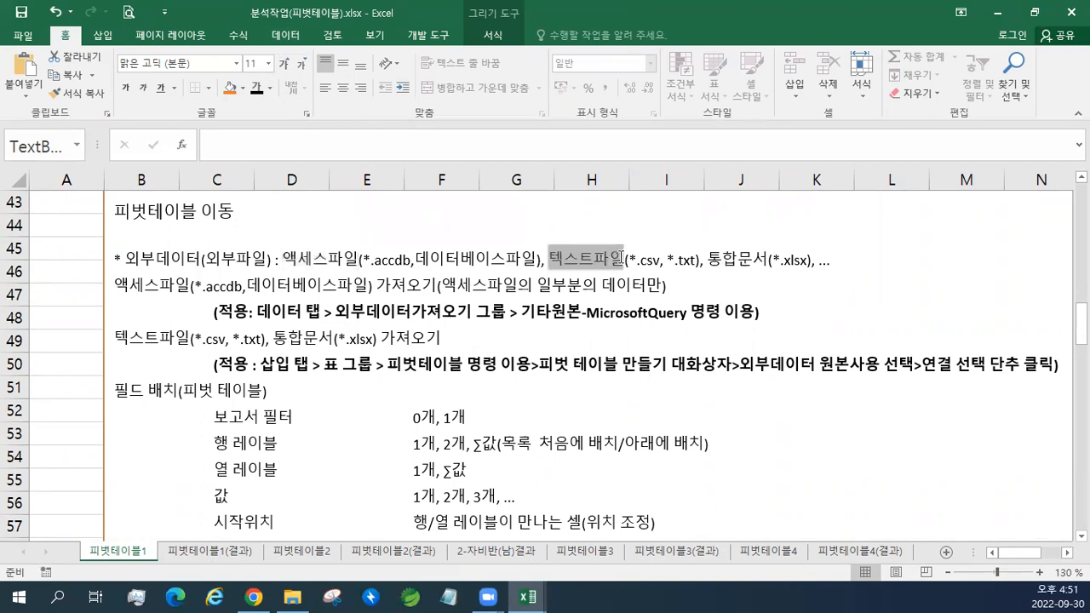
# Switch to Notepad and write vf in a new untitled document
pyautogui.click(18, 597)
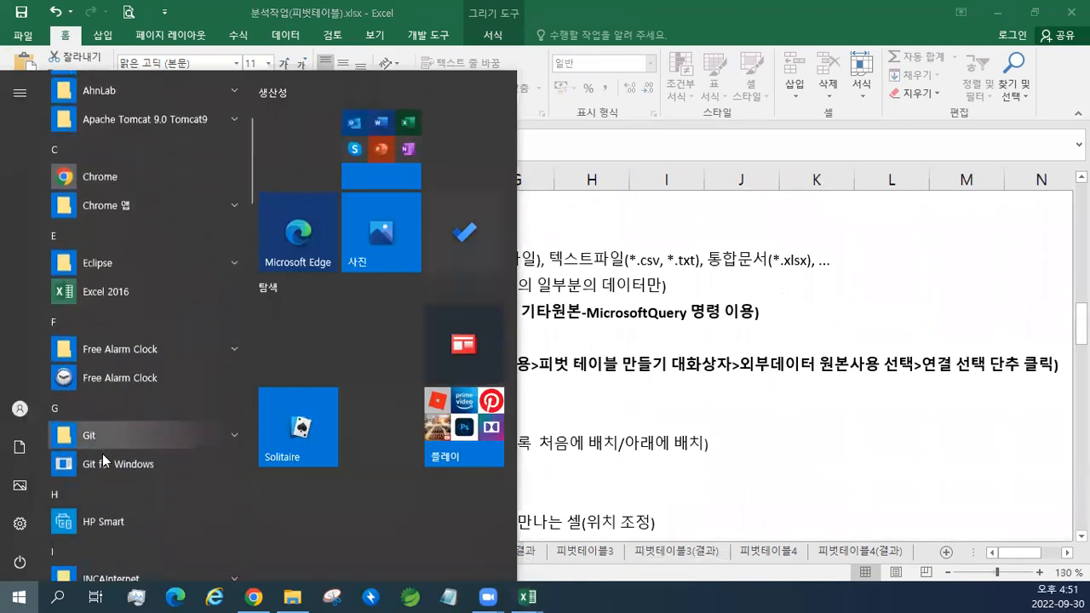
pyautogui.scroll(-5, 103, 454)
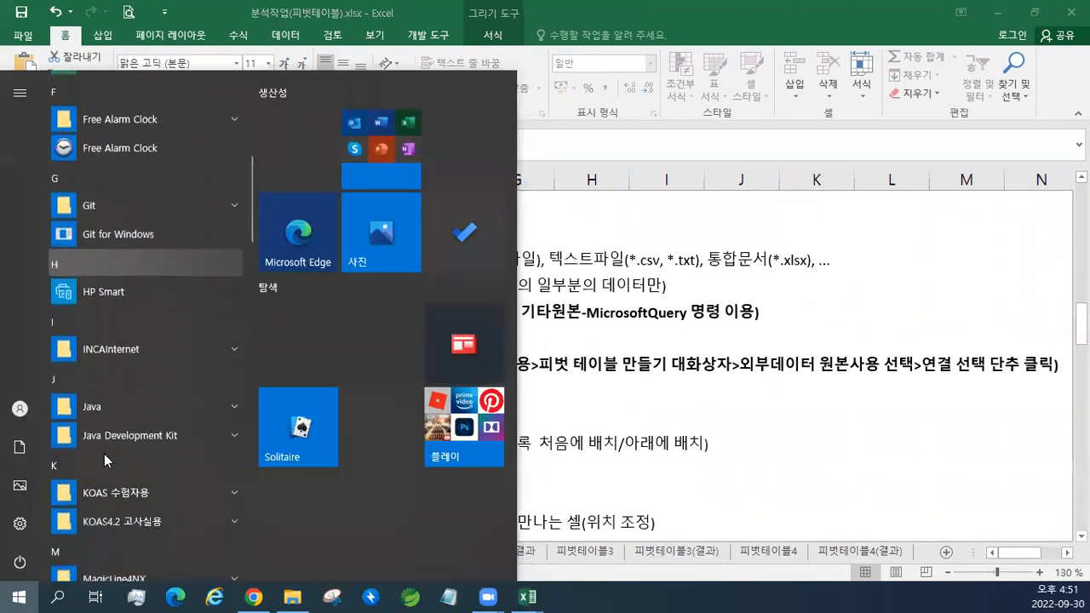
pyautogui.click(449, 598)
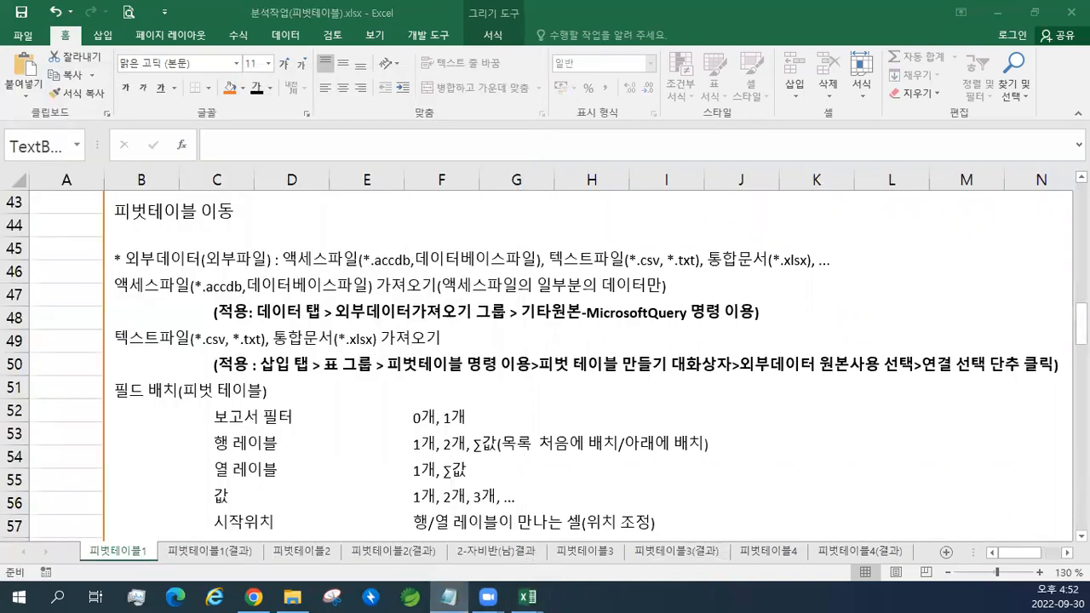
pyautogui.write('vf')
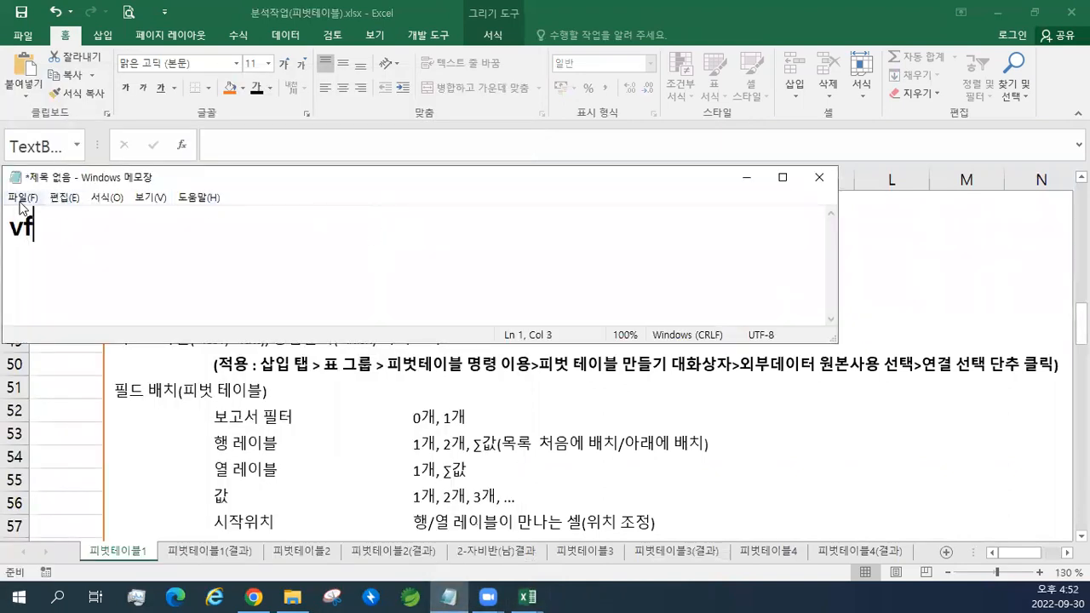
# Examine the file formats offered when saving the Notepad document, and leave the save dialog without saving
pyautogui.click(19, 198)
pyautogui.click(82, 286)
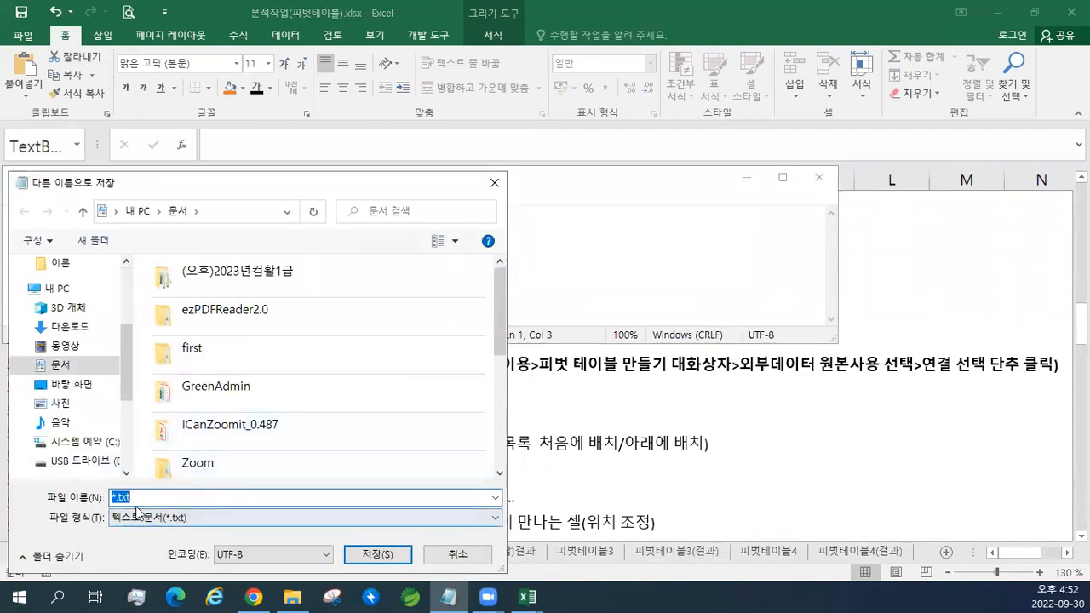
pyautogui.moveTo(345, 192); pyautogui.dragTo(449, 49)
pyautogui.click(416, 378)
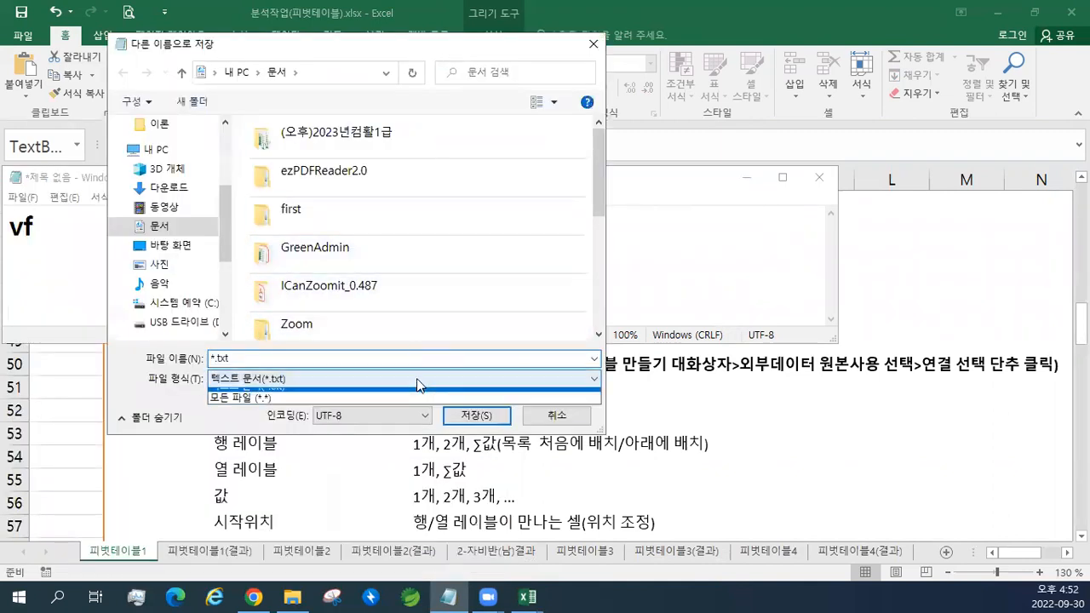
pyautogui.click(417, 378)
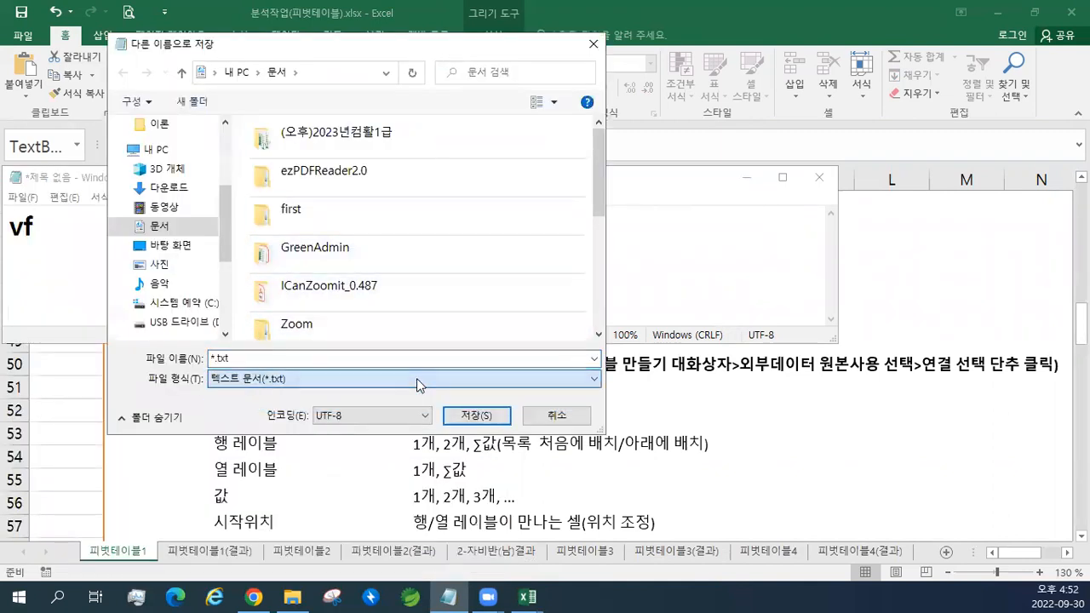
pyautogui.click(593, 47)
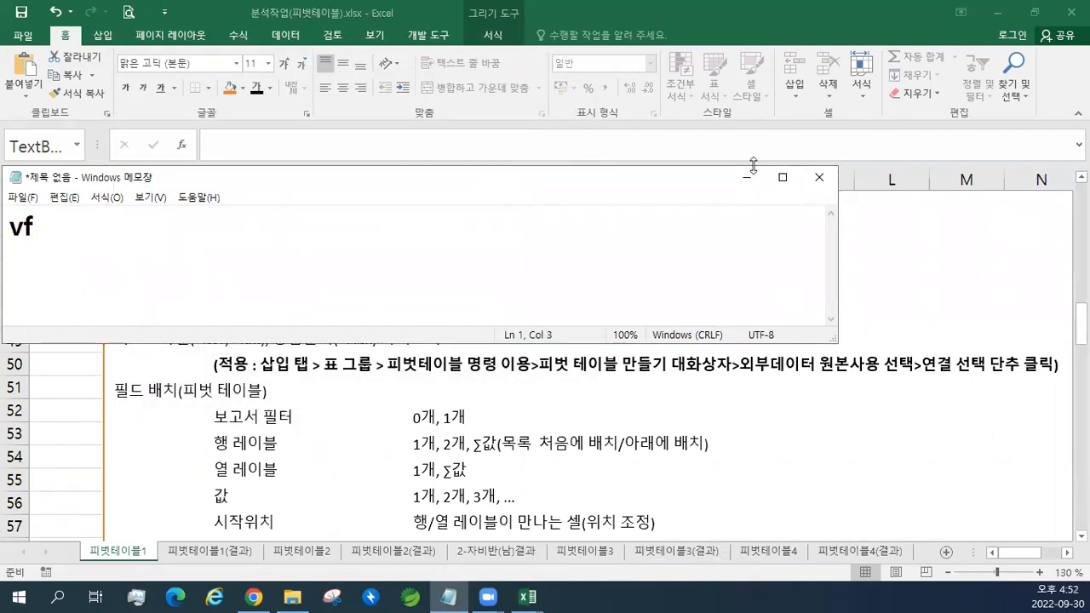
# Close the untitled Notepad document without saving its changes
pyautogui.click(820, 177)
pyautogui.click(485, 300)
pyautogui.click(556, 417)
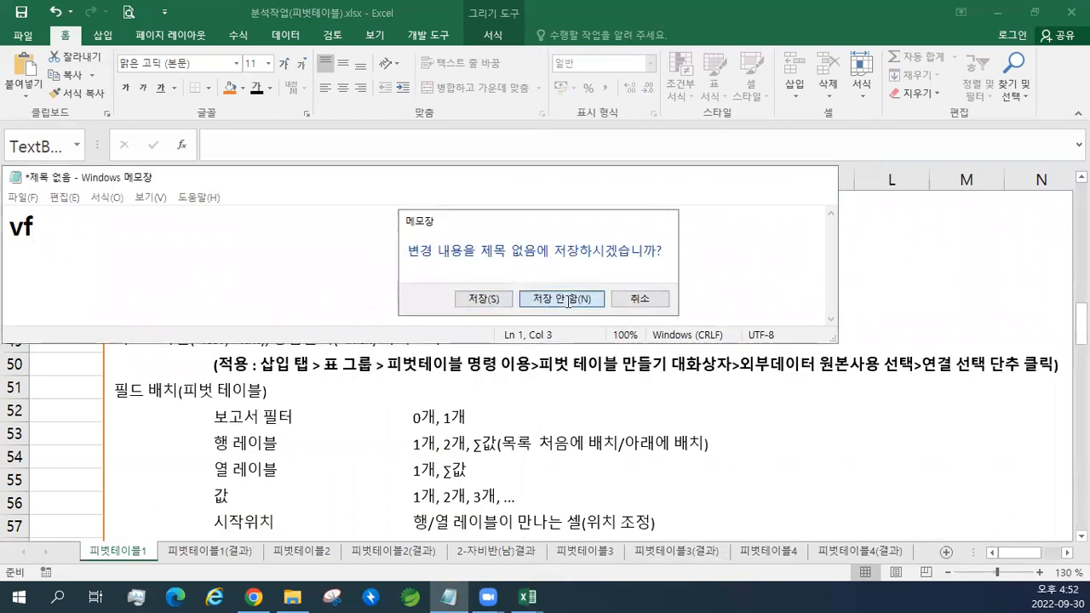
pyautogui.click(561, 298)
# Highlight csv and 통합문서 in the external data line of the notes, and review the import instructions below it
pyautogui.moveTo(640, 264)
pyautogui.mouseDown()
pyautogui.moveTo(663, 264)
pyautogui.moveTo(650, 263)
pyautogui.mouseUp()
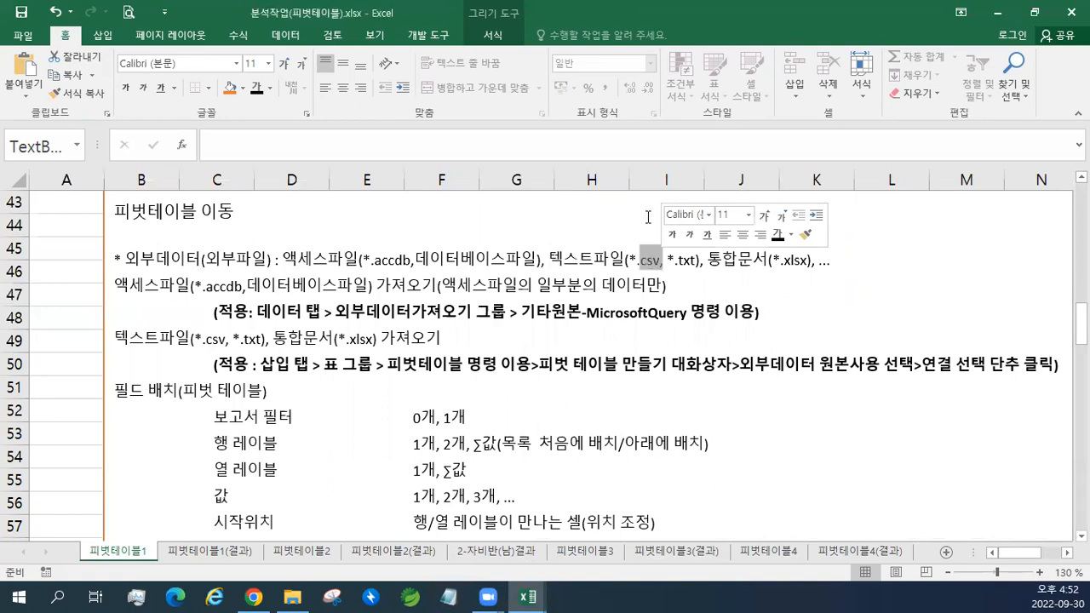
pyautogui.click(646, 261)
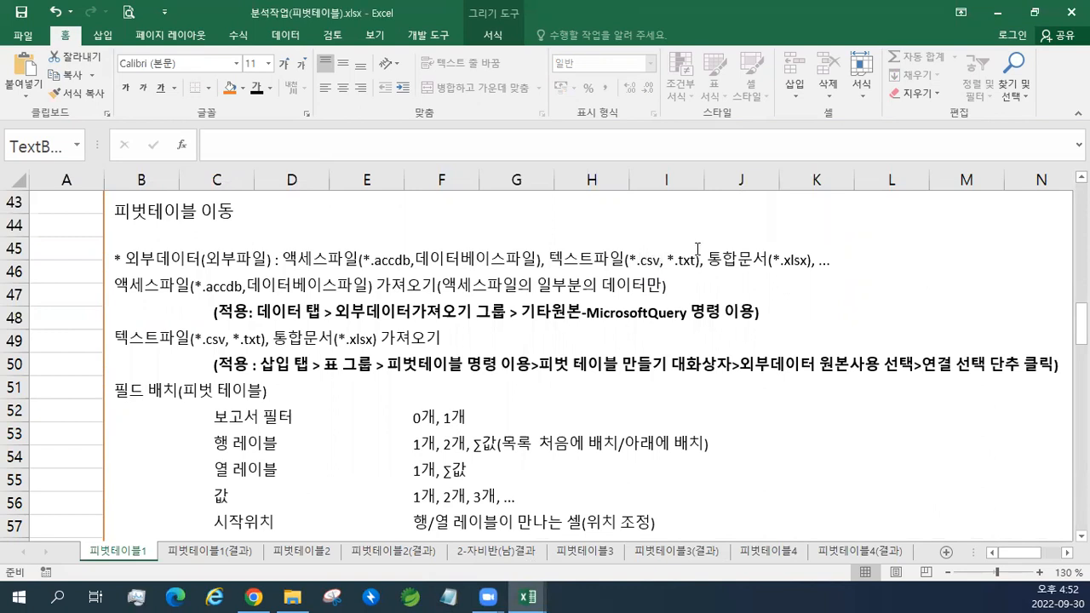
pyautogui.moveTo(709, 259); pyautogui.dragTo(767, 264)
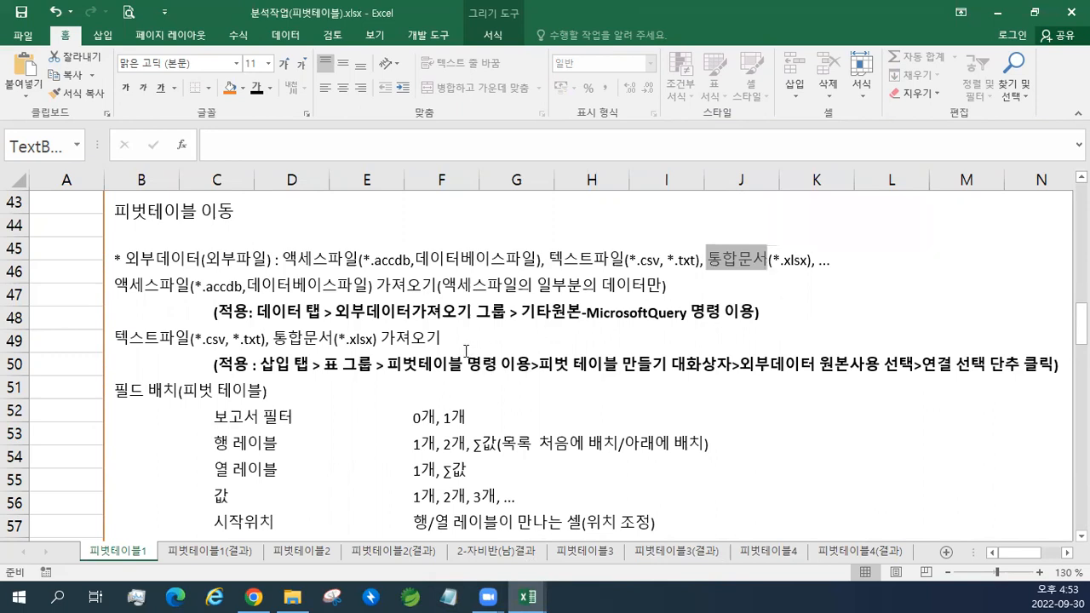
pyautogui.click(465, 351)
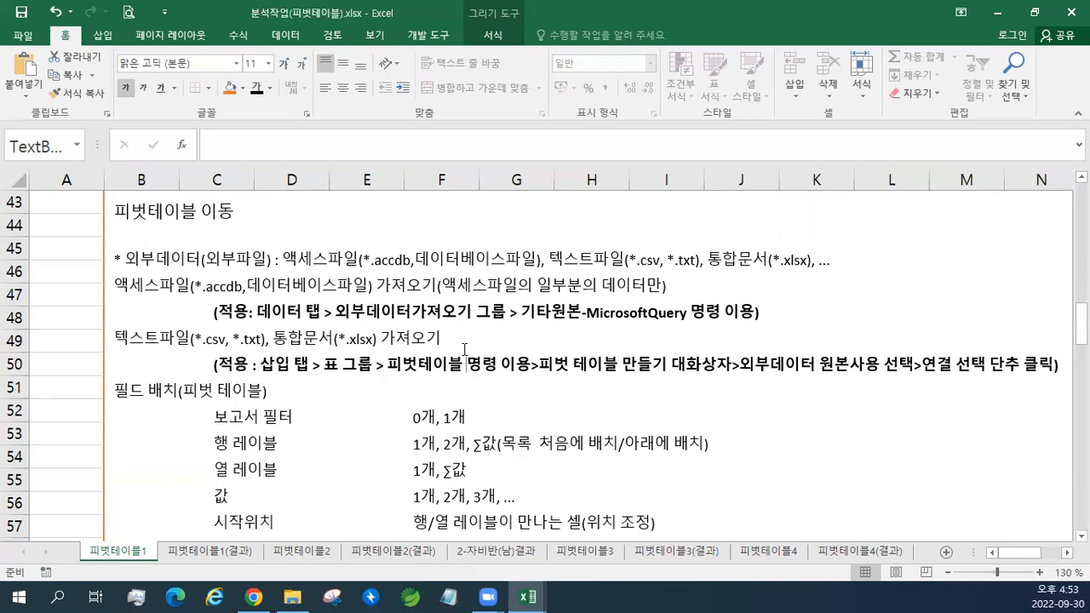
pyautogui.click(294, 286)
# Move the pivot table notes text box down so it starts at row 11, and select cell A2
pyautogui.scroll(4, 262, 351)
pyautogui.scroll(10, 261, 350)
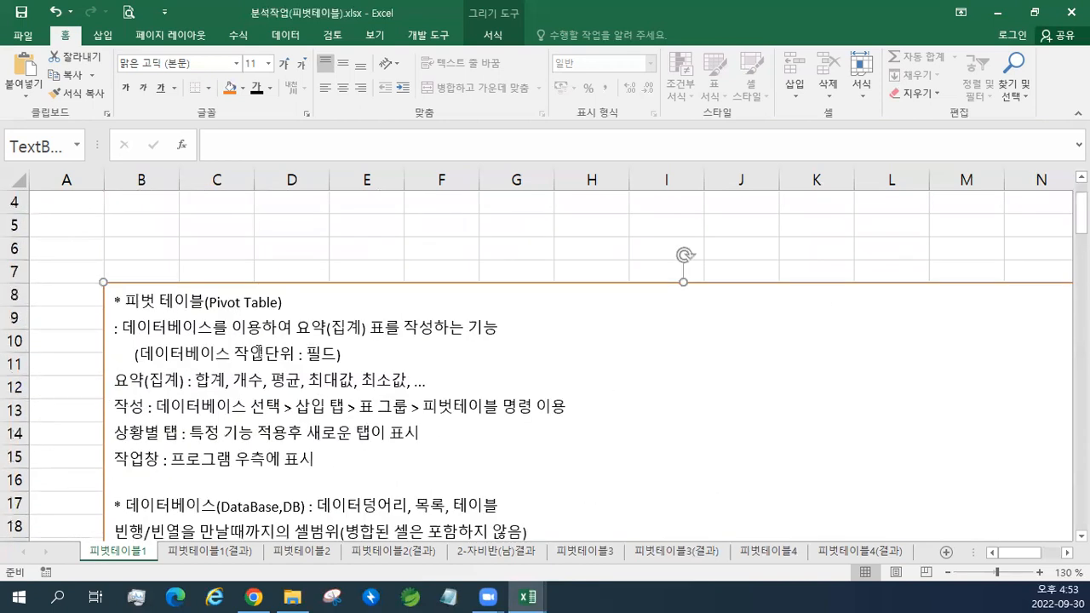
pyautogui.scroll(1, 247, 351)
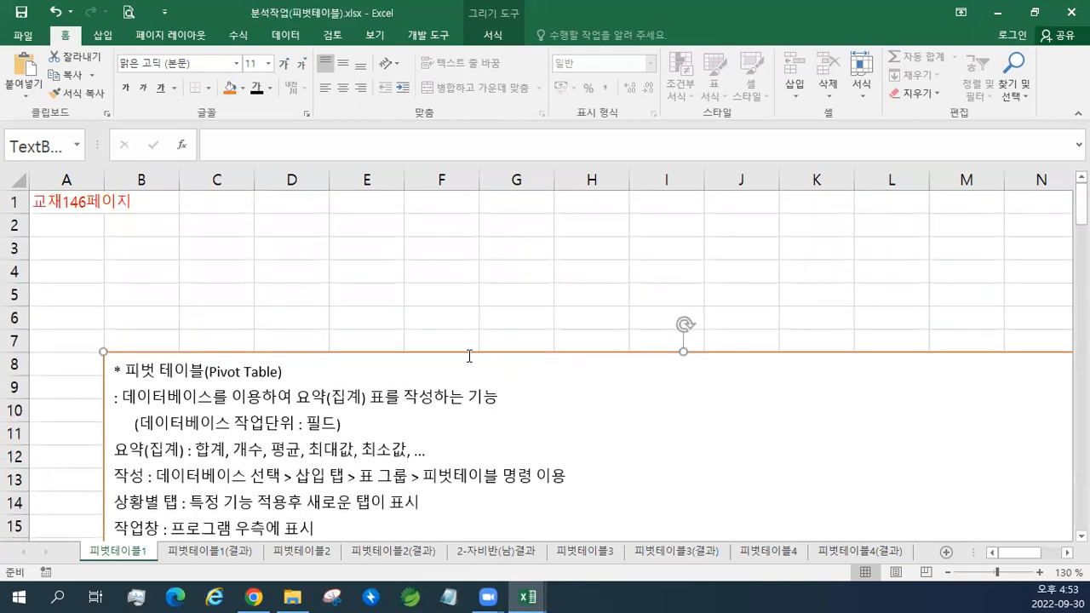
pyautogui.moveTo(469, 356); pyautogui.dragTo(483, 425)
pyautogui.click(76, 223)
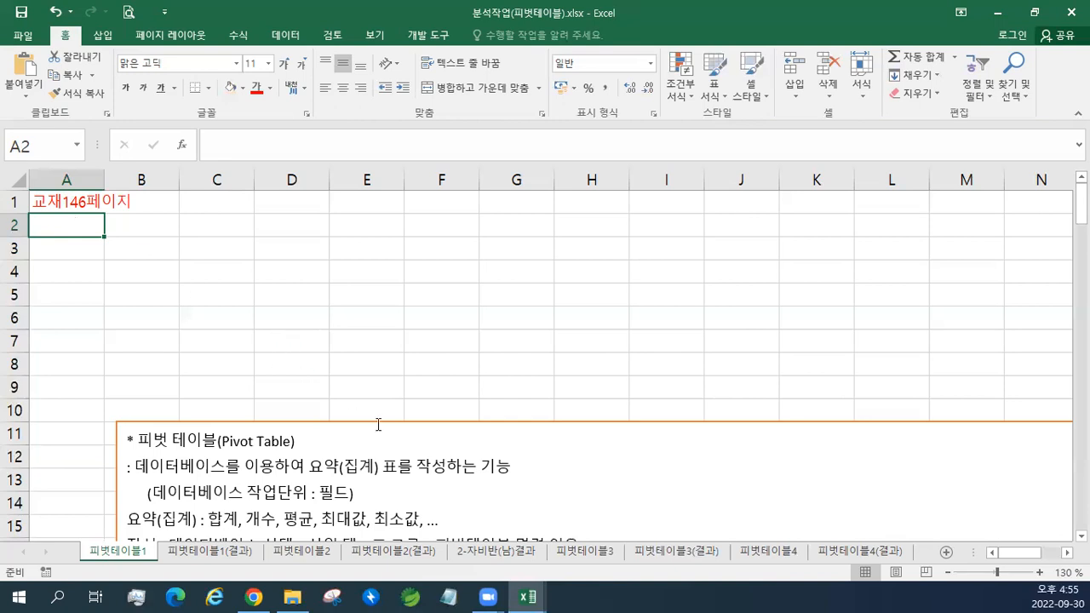
# Review the external data section of the notes and display the data import commands
pyautogui.scroll(-6, 385, 421)
pyautogui.scroll(-8, 385, 421)
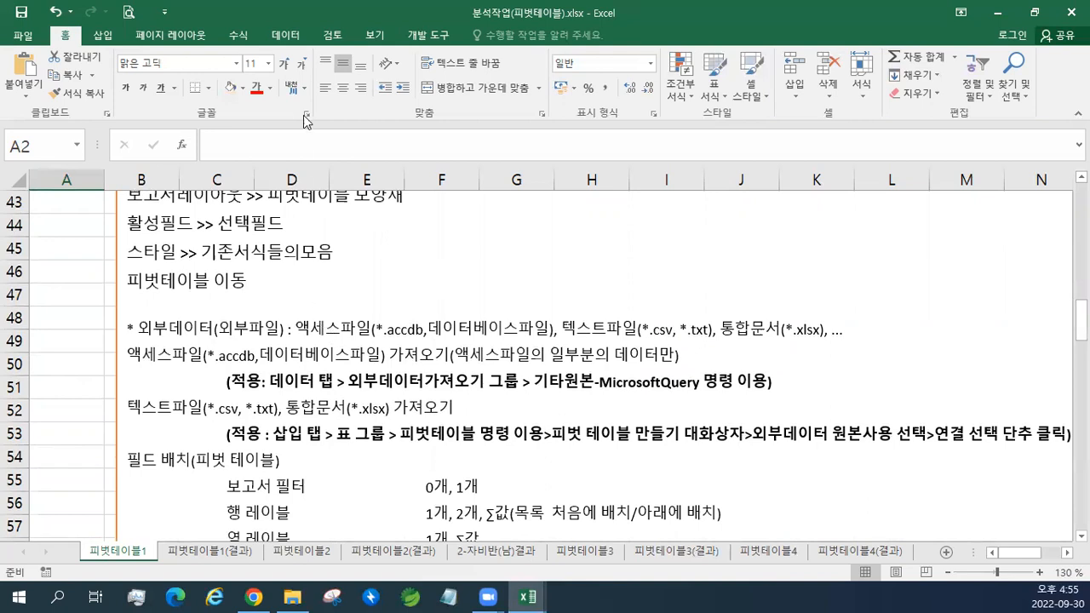
pyautogui.click(292, 38)
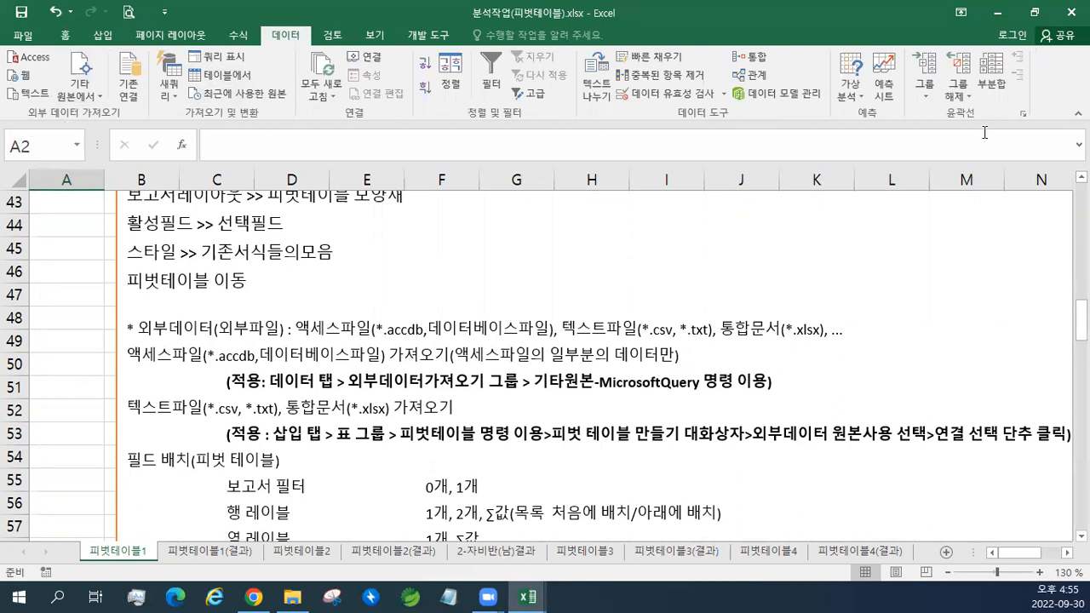
# Resize the workbook window to compare how the external data commands display at different widths, and maximize it again
pyautogui.click(1034, 15)
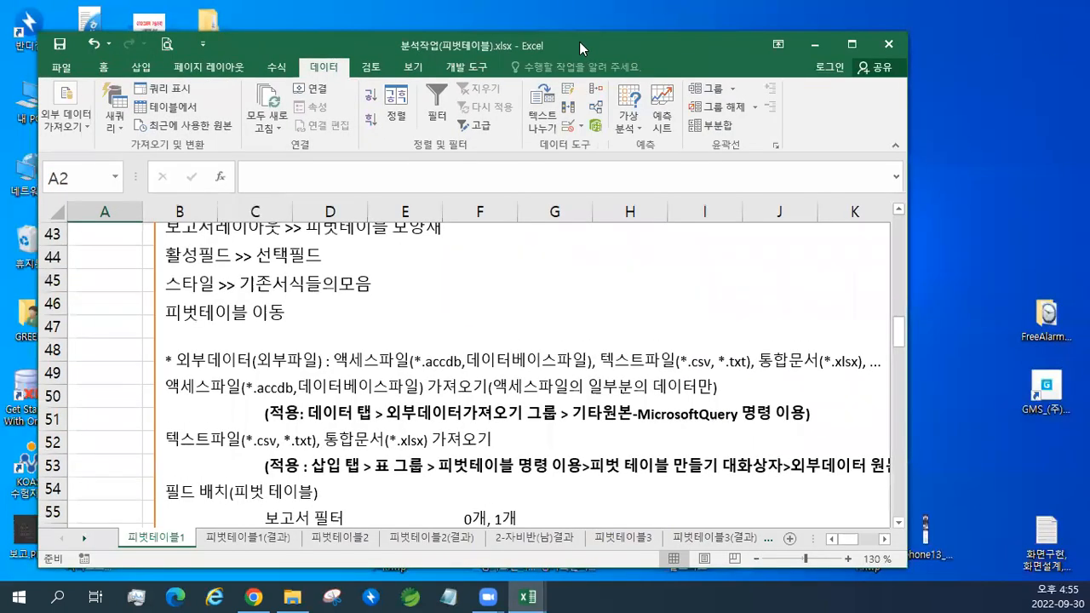
pyautogui.moveTo(579, 40); pyautogui.dragTo(498, 34)
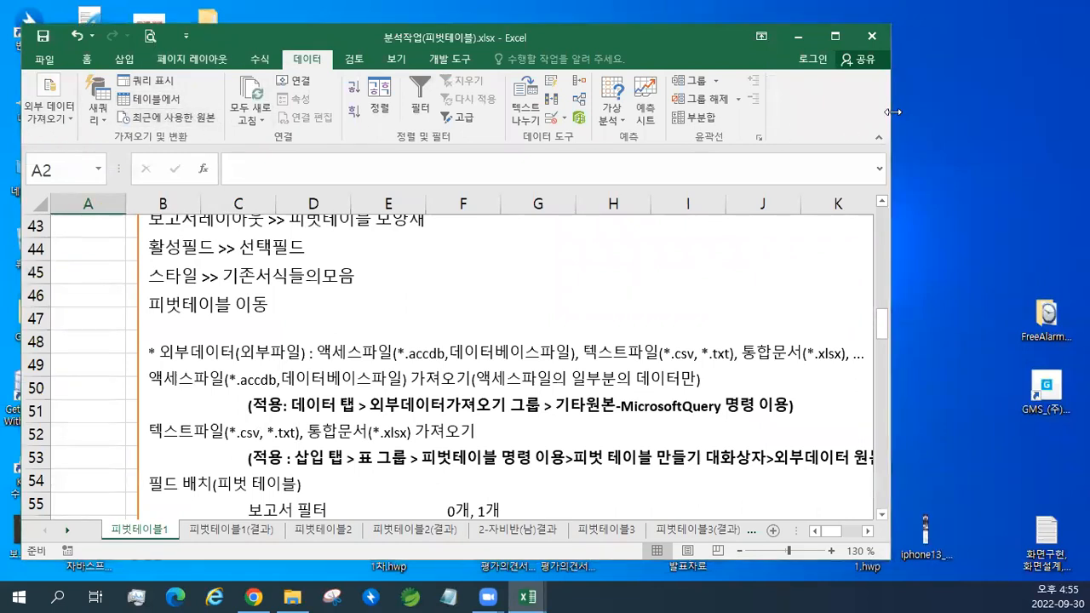
pyautogui.moveTo(893, 111); pyautogui.dragTo(1089, 112)
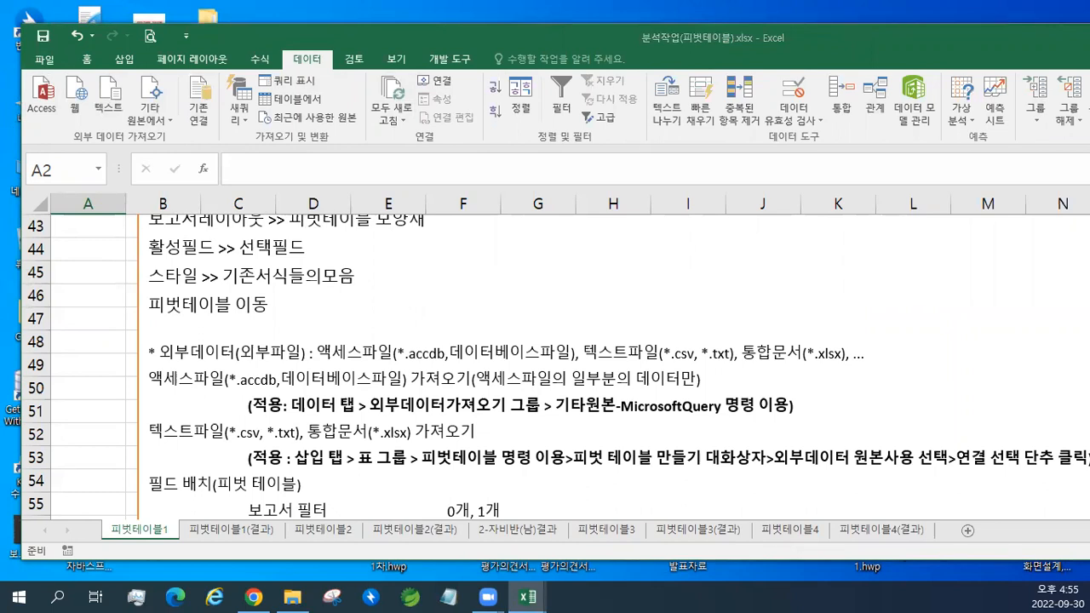
pyautogui.moveTo(1089, 102); pyautogui.dragTo(882, 102)
pyautogui.click(824, 38)
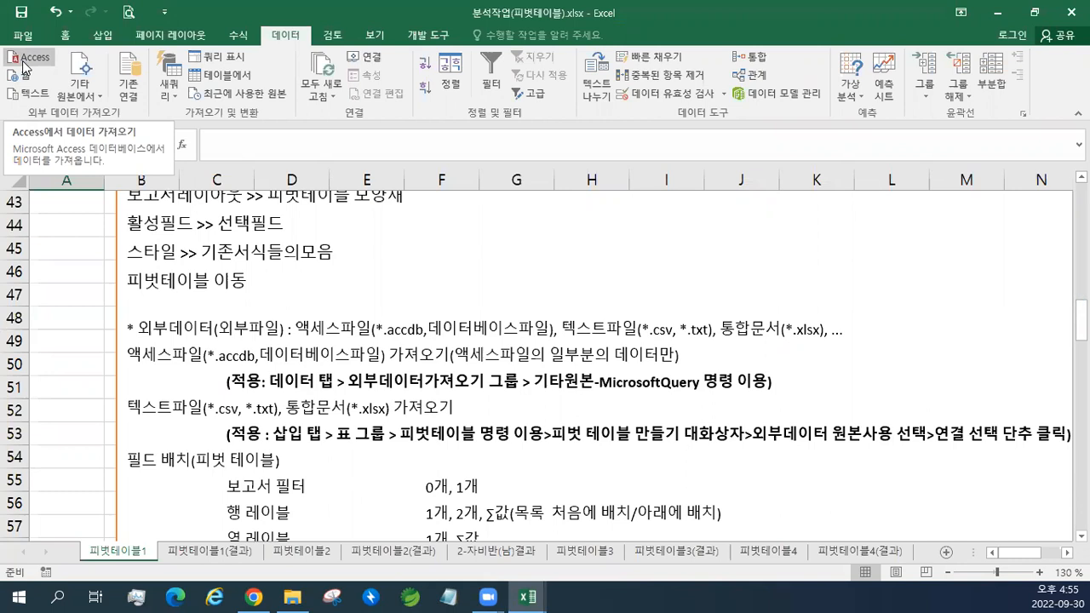
# Import the Access database 행사.accdb from (오후)2023년컴활1급 > 1권_스프레드시트 > 이론
pyautogui.click(25, 65)
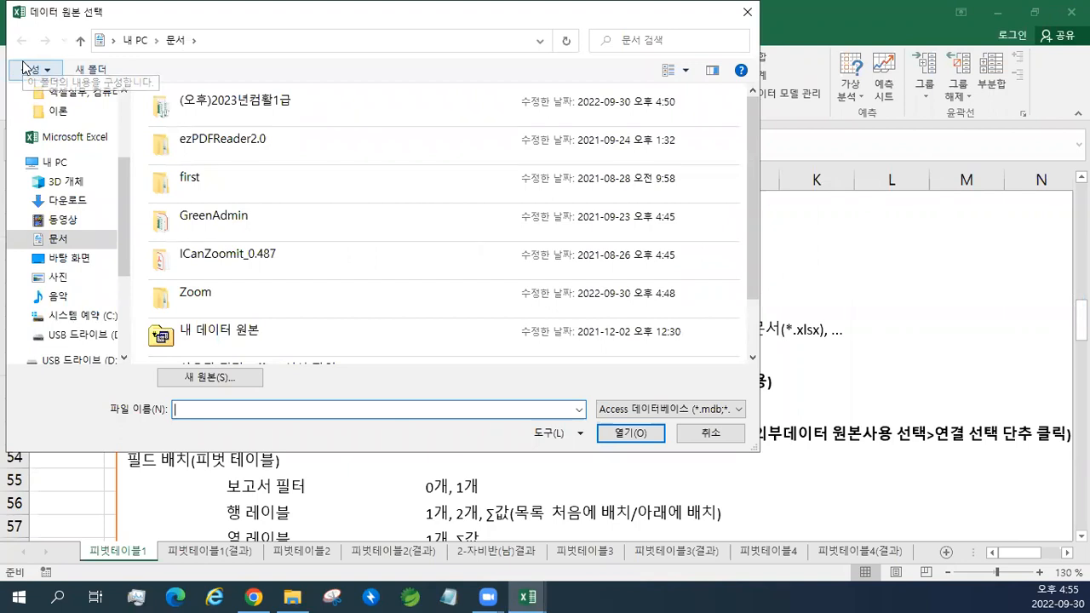
pyautogui.doubleClick(251, 111)
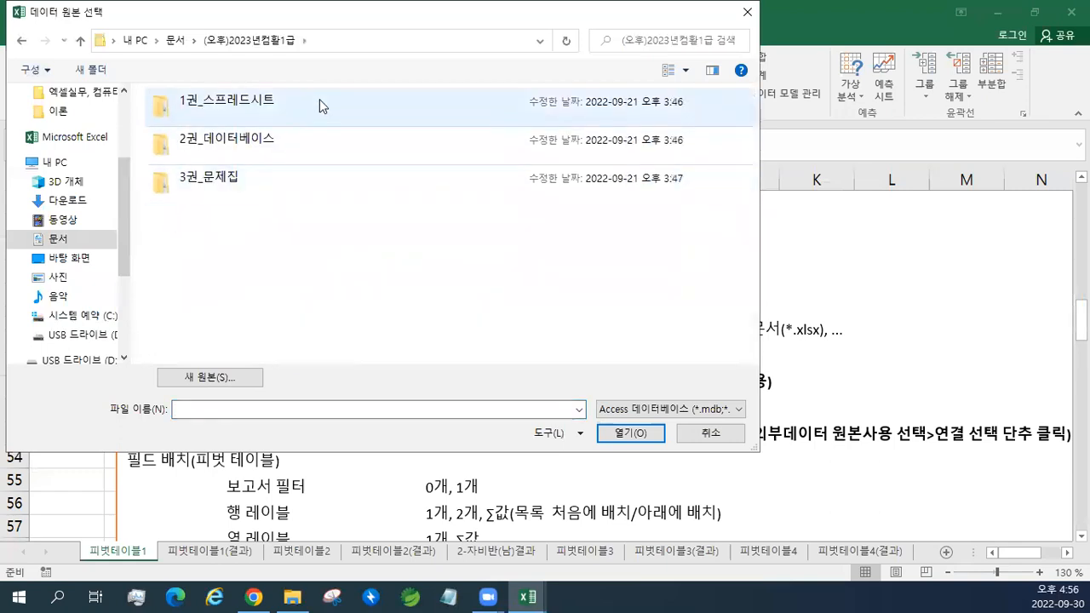
pyautogui.doubleClick(311, 109)
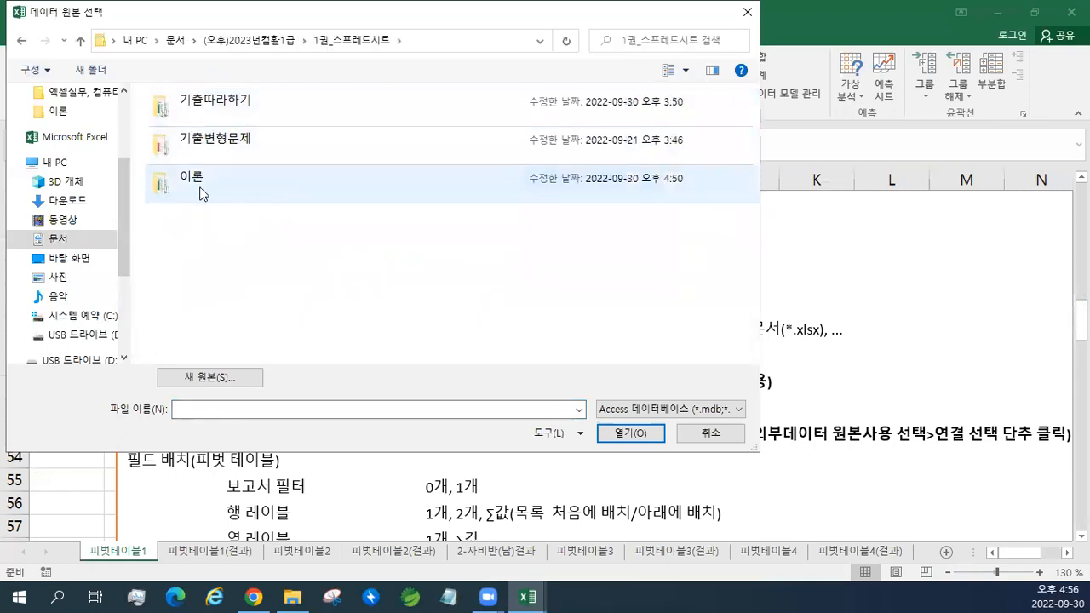
pyautogui.doubleClick(204, 189)
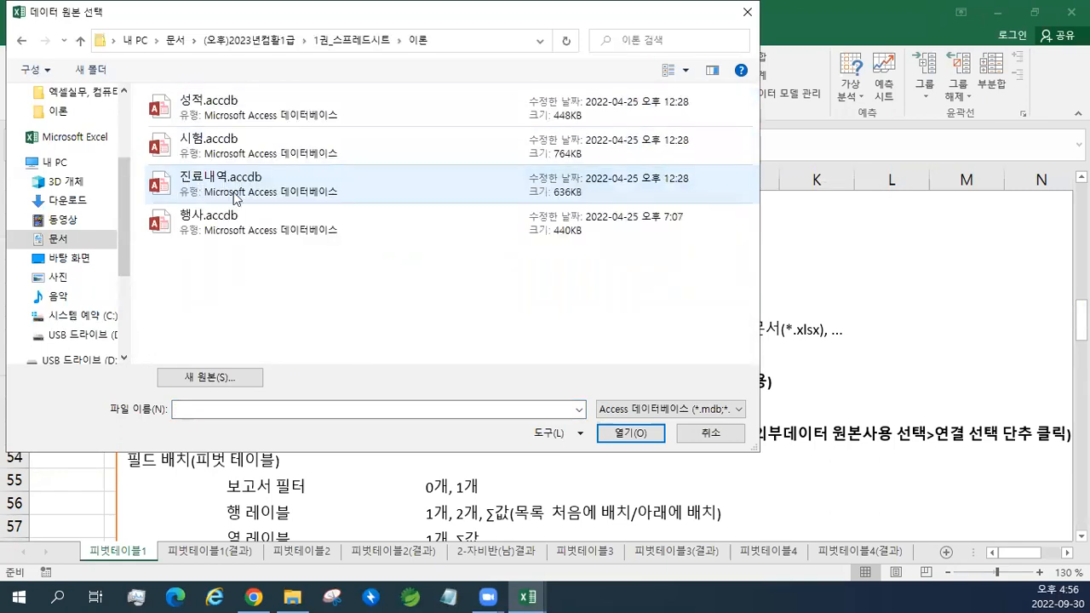
pyautogui.click(286, 234)
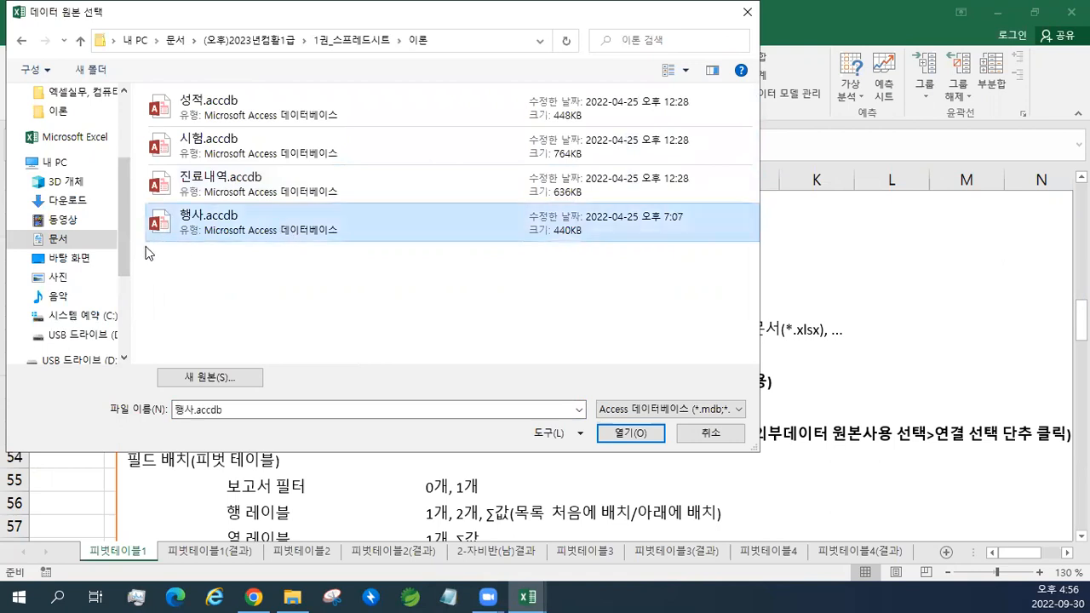
pyautogui.click(631, 432)
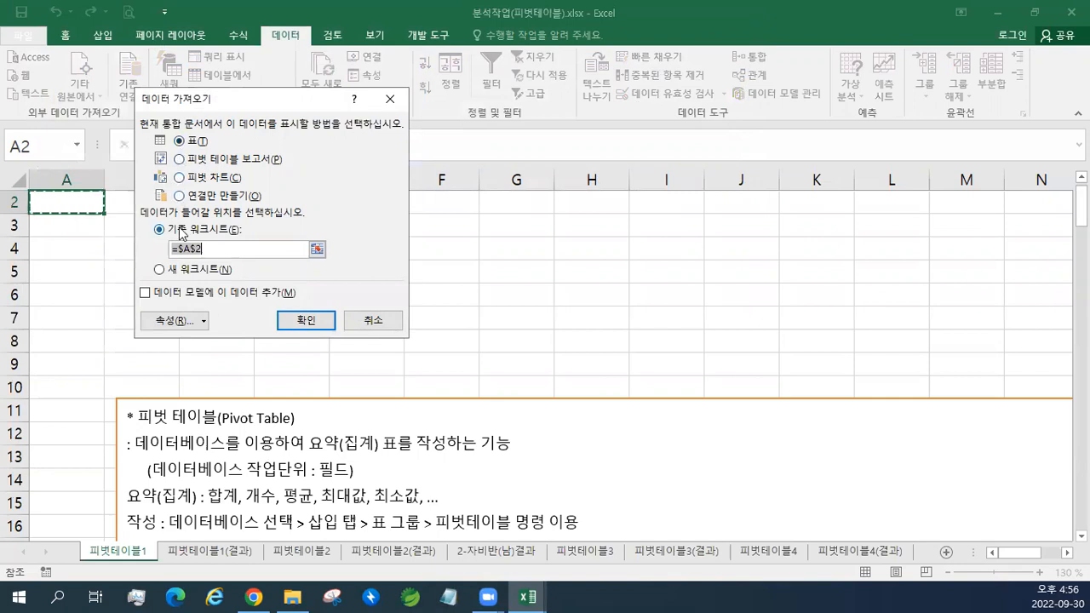
# Load the Access data as a pivot table report on a new worksheet and review its field list
pyautogui.click(160, 270)
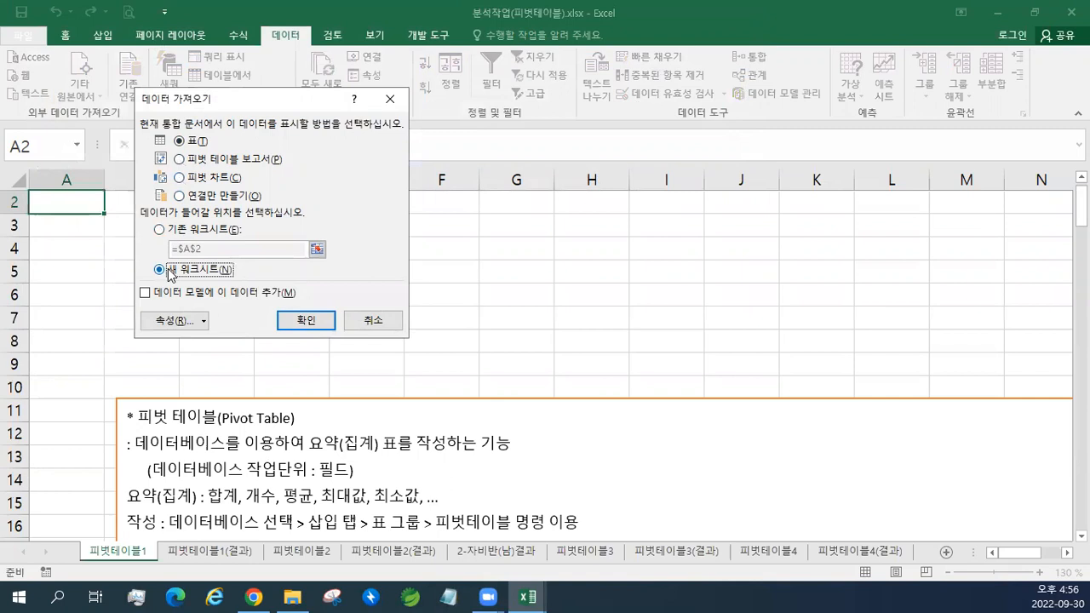
pyautogui.click(182, 160)
pyautogui.click(289, 320)
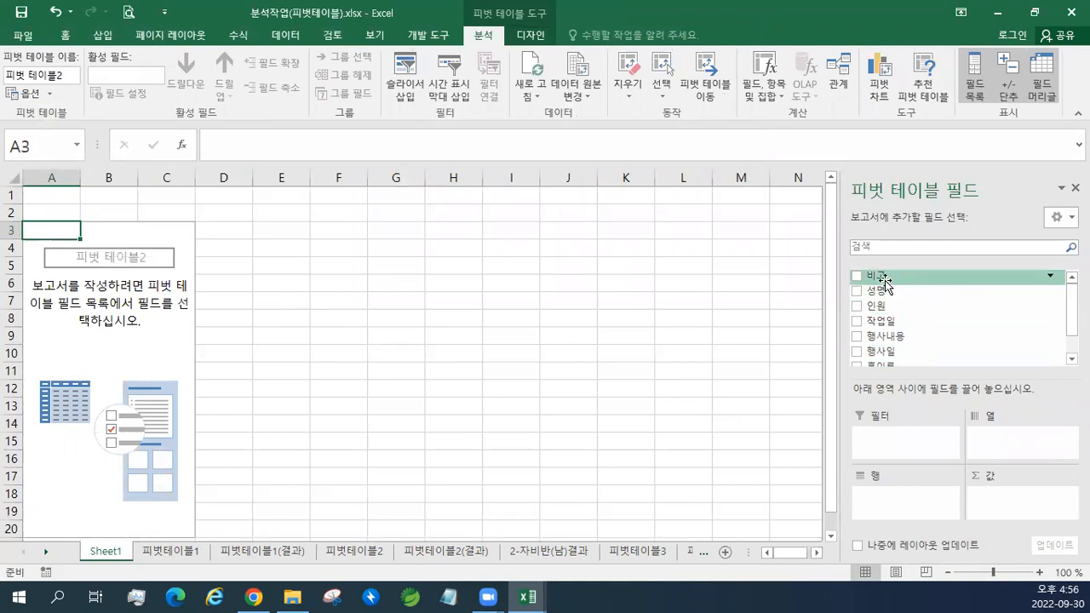
pyautogui.scroll(-1, 903, 332)
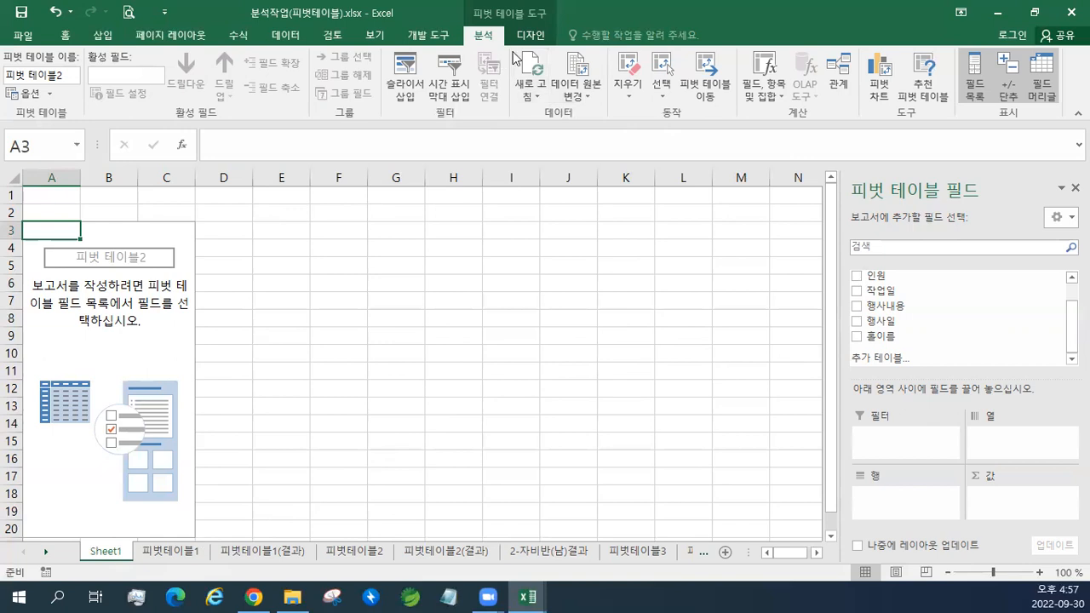
# Delete Sheet1 containing the empty pivot table
pyautogui.click(65, 39)
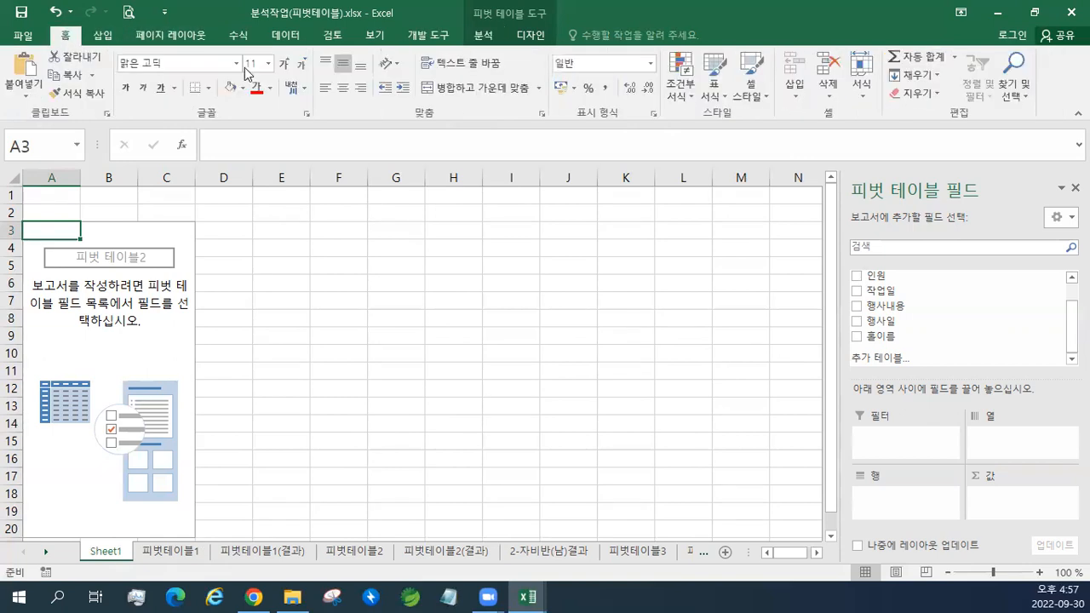
pyautogui.click(828, 85)
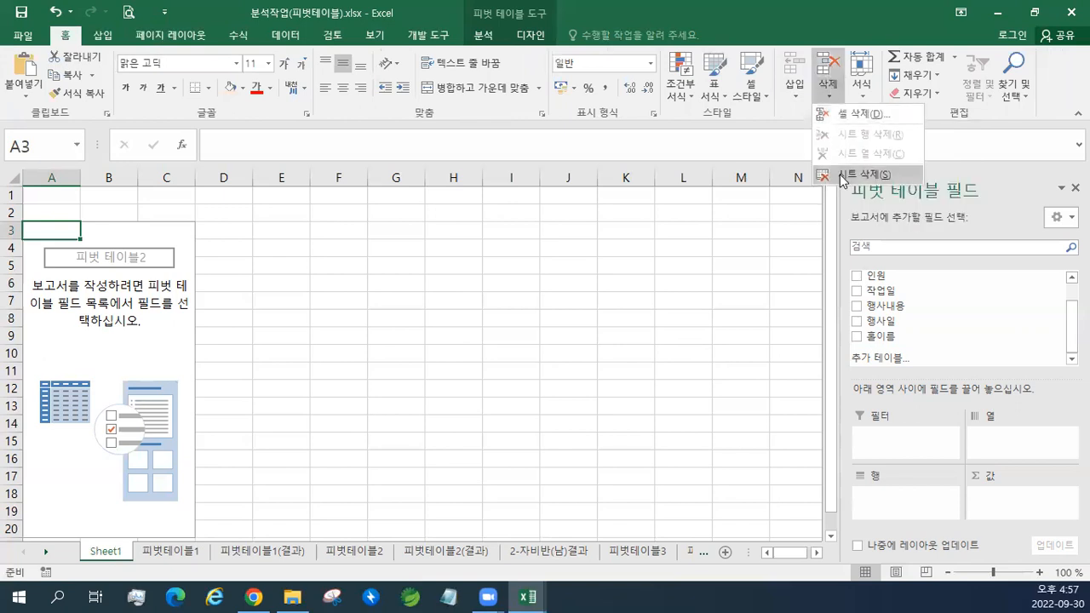
pyautogui.click(863, 174)
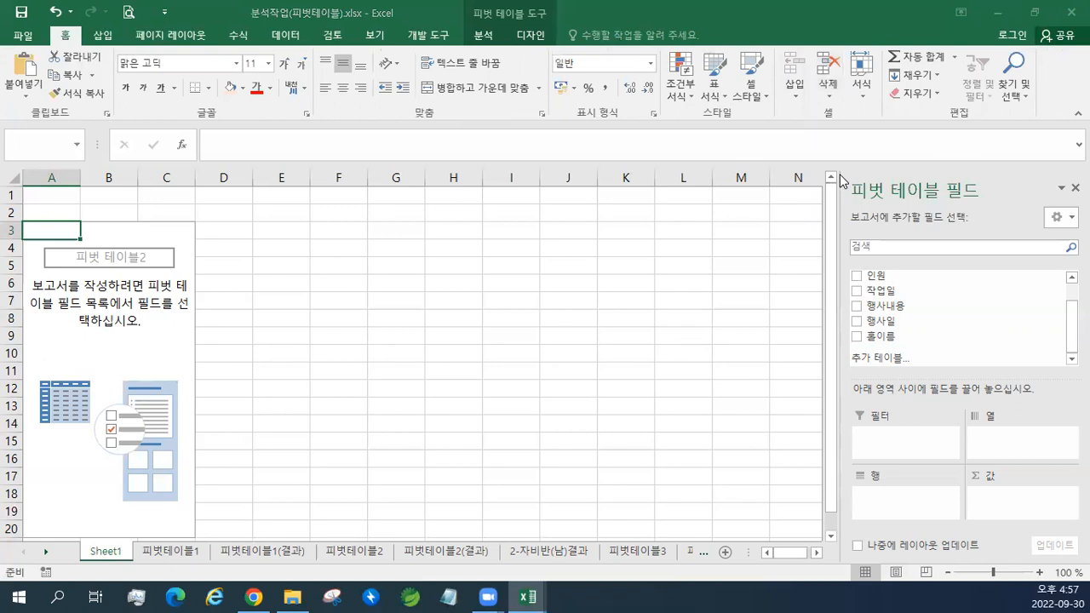
pyautogui.click(518, 338)
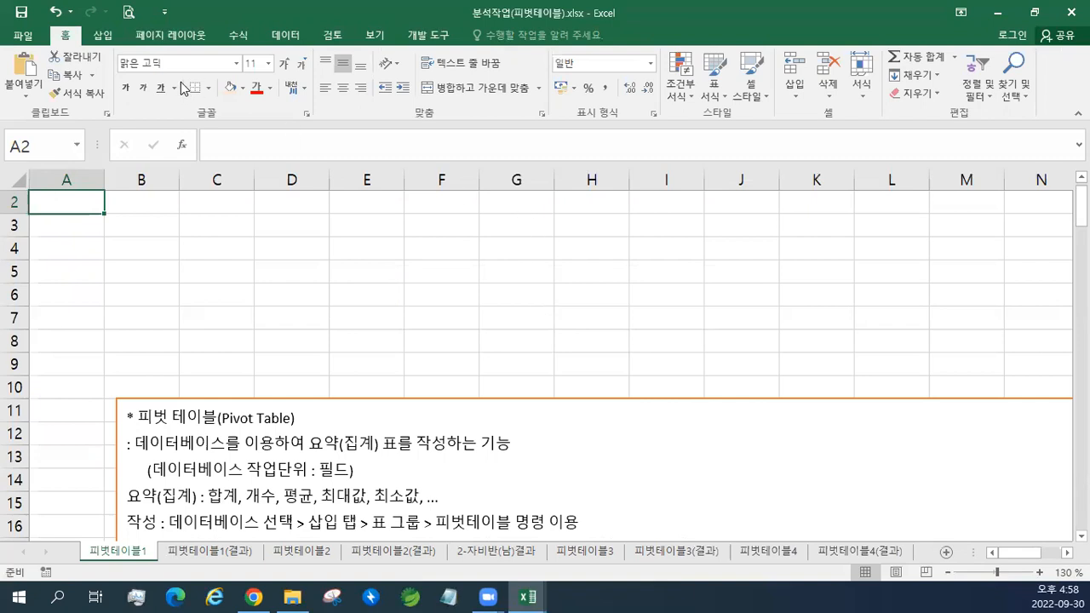
# Start a Microsoft Query import from other sources with MS Access Database* as the data source
pyautogui.click(288, 37)
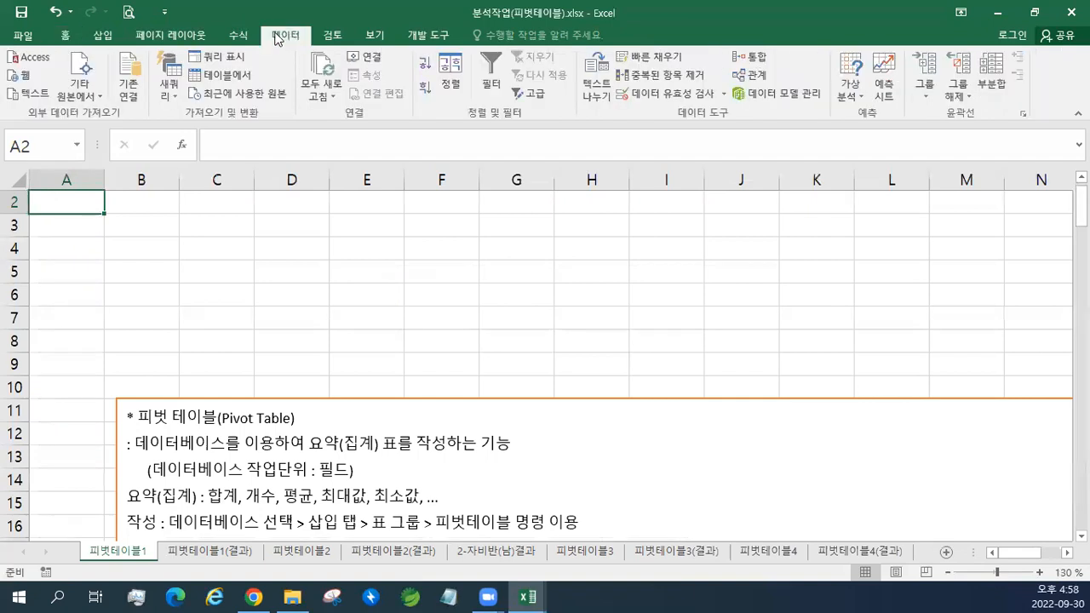
pyautogui.click(94, 102)
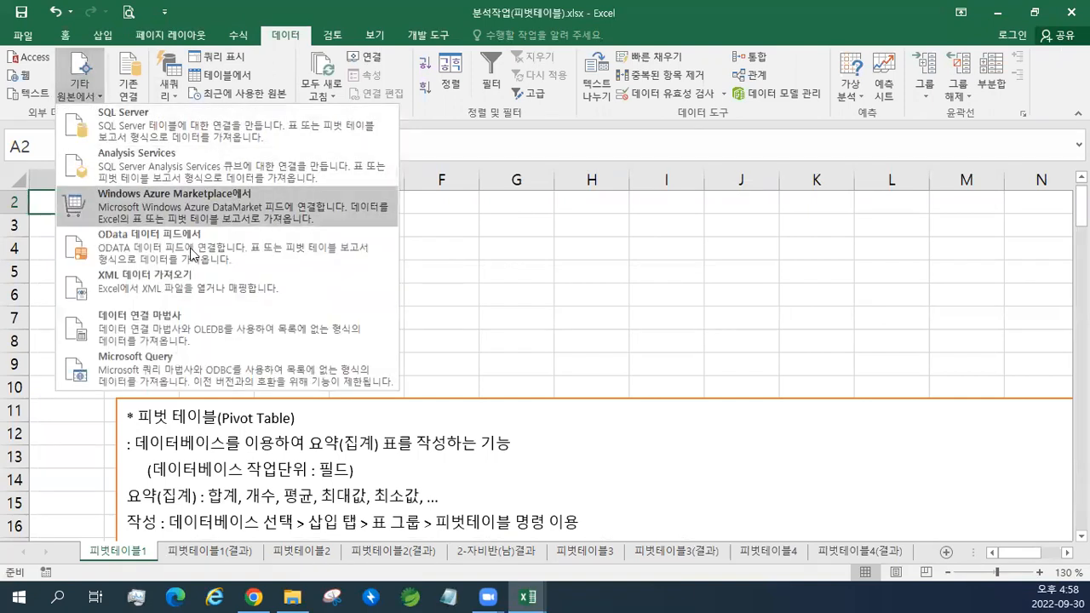
pyautogui.click(201, 362)
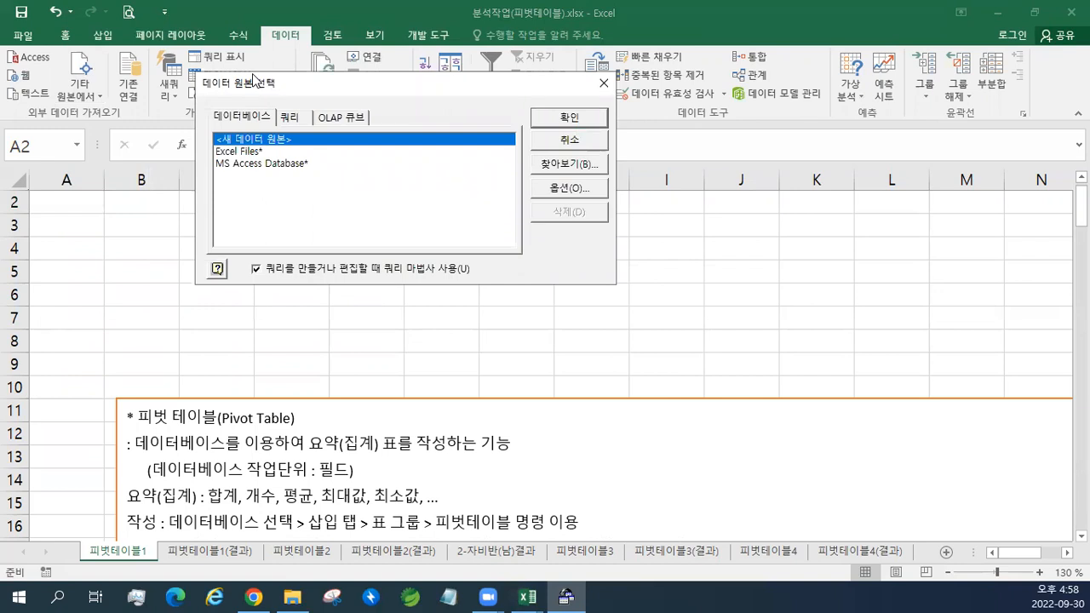
pyautogui.click(277, 166)
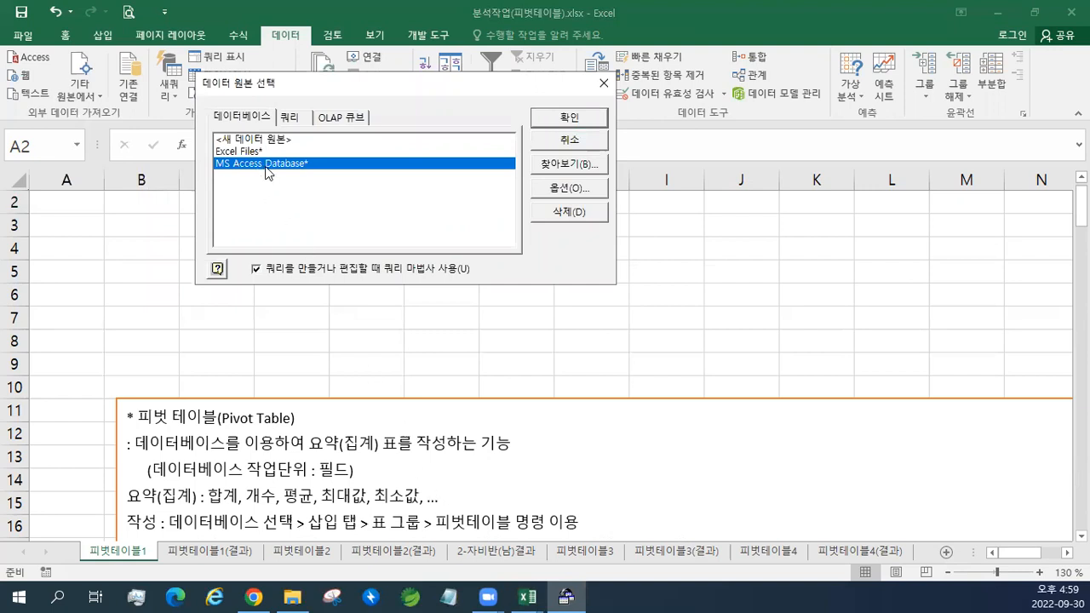
pyautogui.click(569, 125)
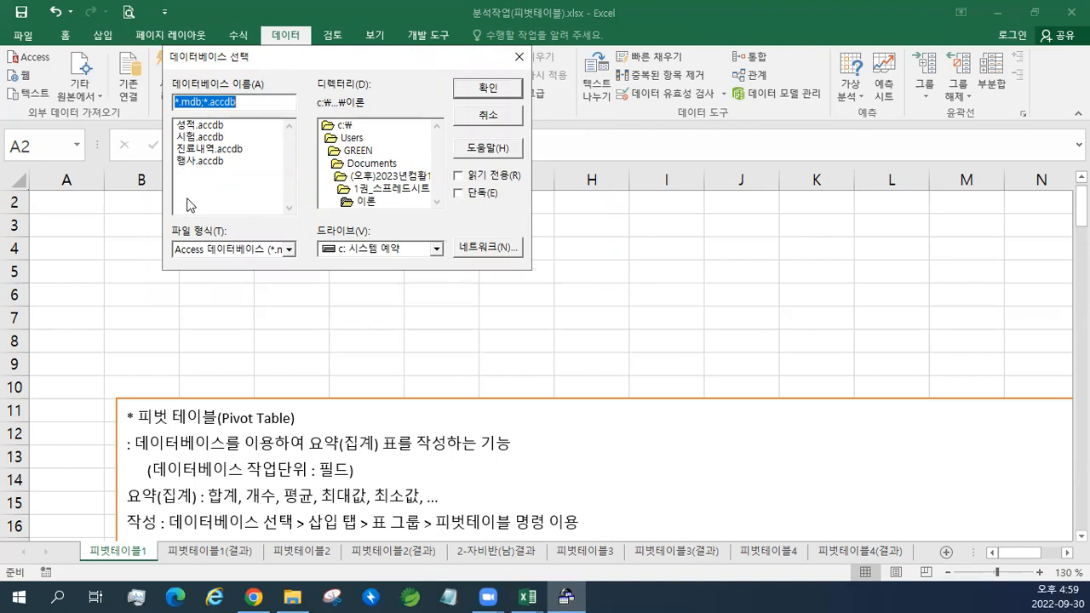
# Return the database directory to the c:\ root and open Users > GREEN > Documents
pyautogui.click(208, 162)
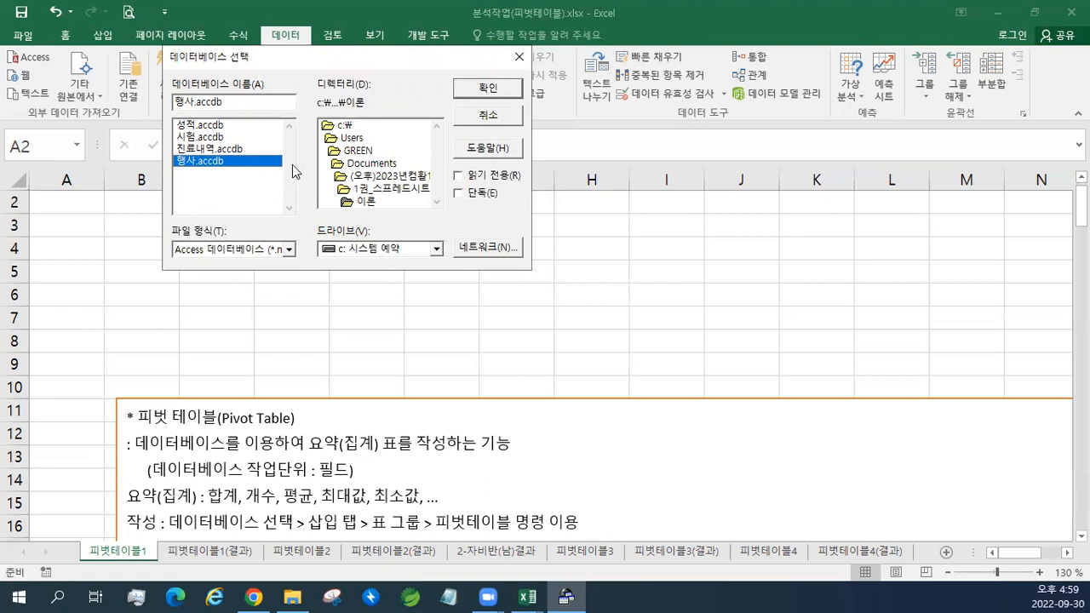
pyautogui.doubleClick(344, 127)
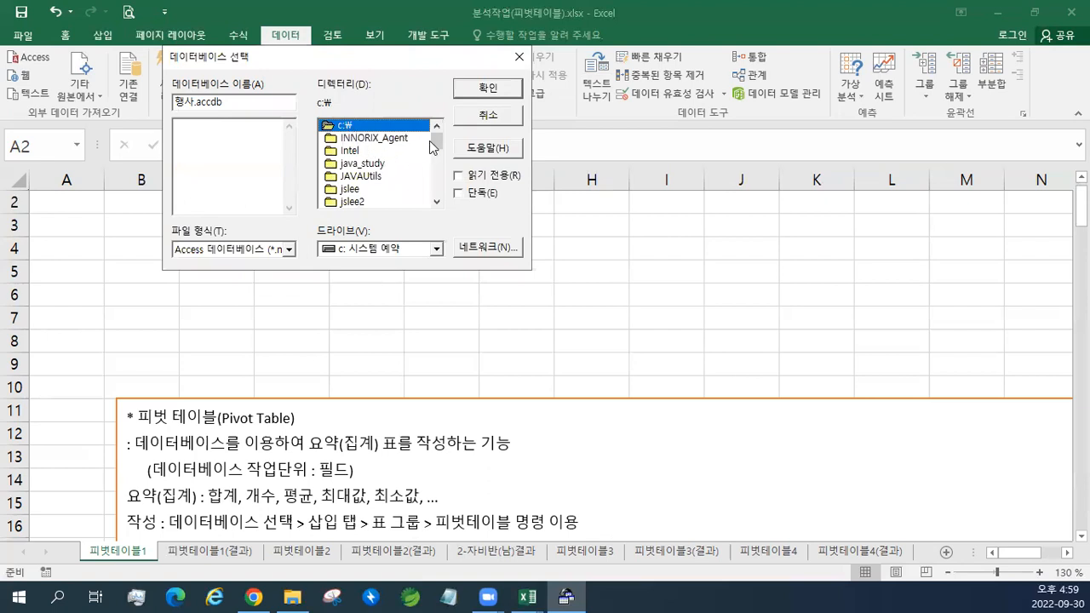
pyautogui.moveTo(436, 143); pyautogui.dragTo(434, 198)
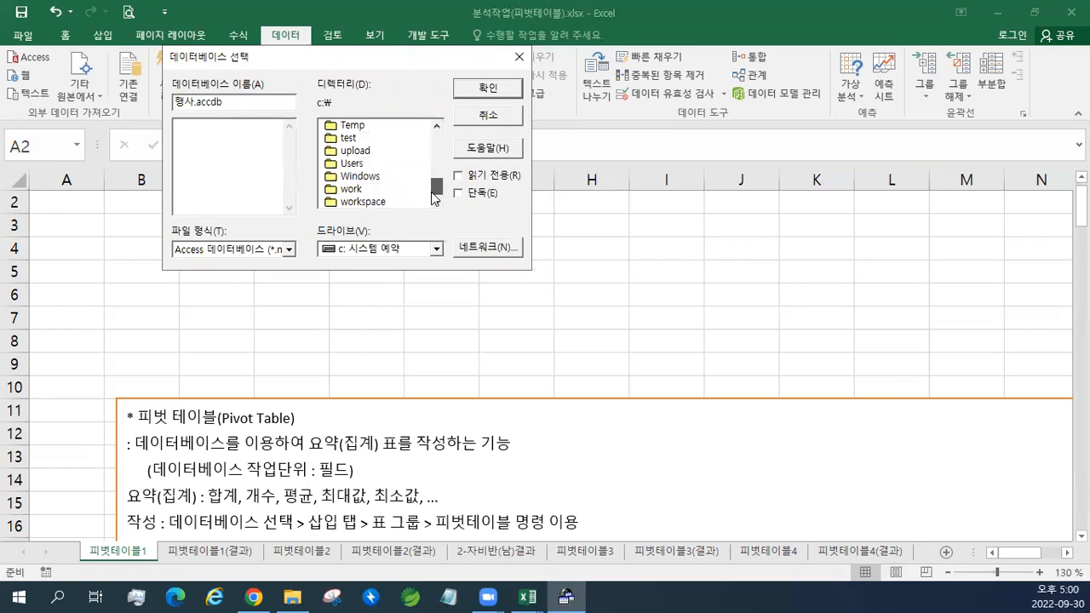
pyautogui.click(355, 165)
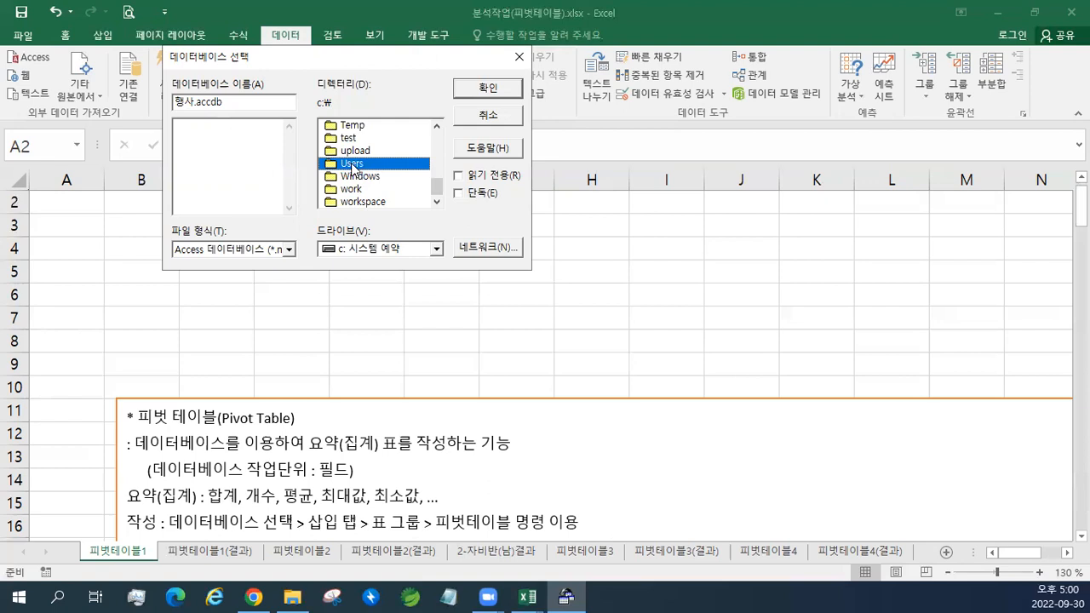
pyautogui.doubleClick(353, 164)
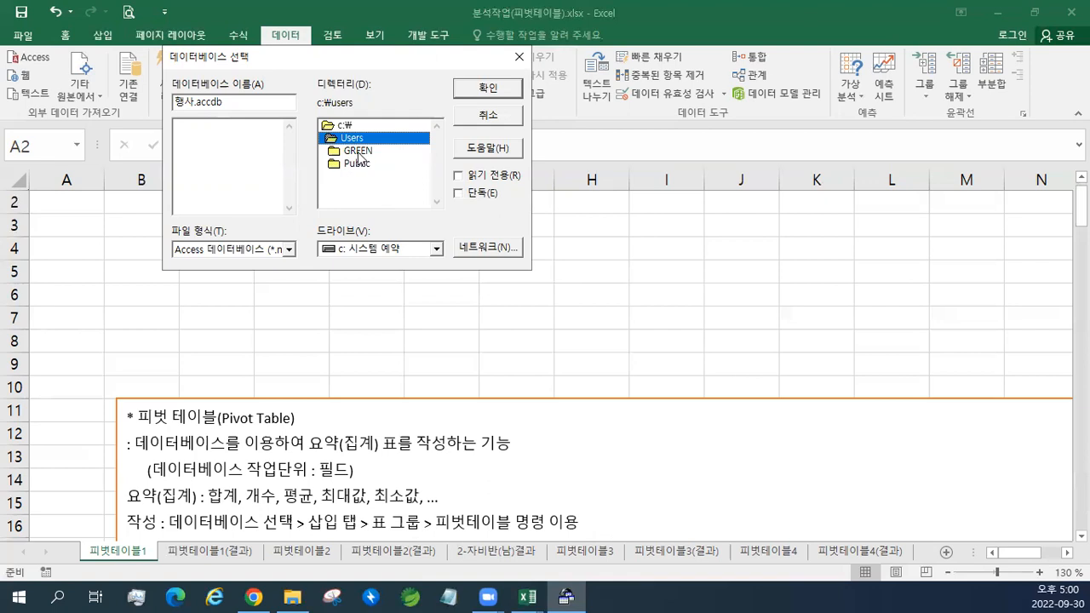
pyautogui.click(359, 154)
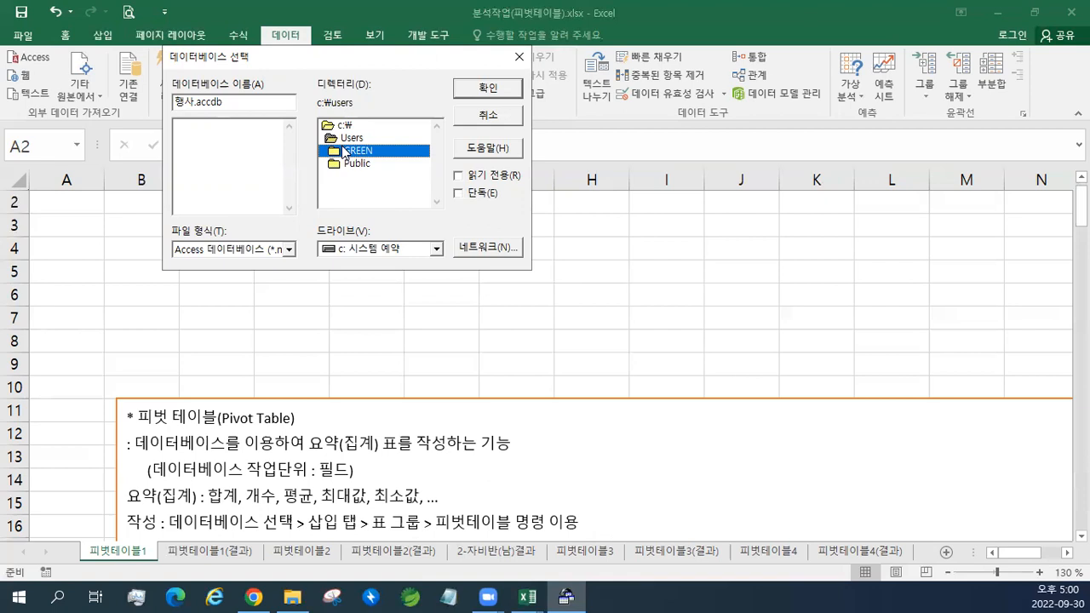
pyautogui.doubleClick(347, 152)
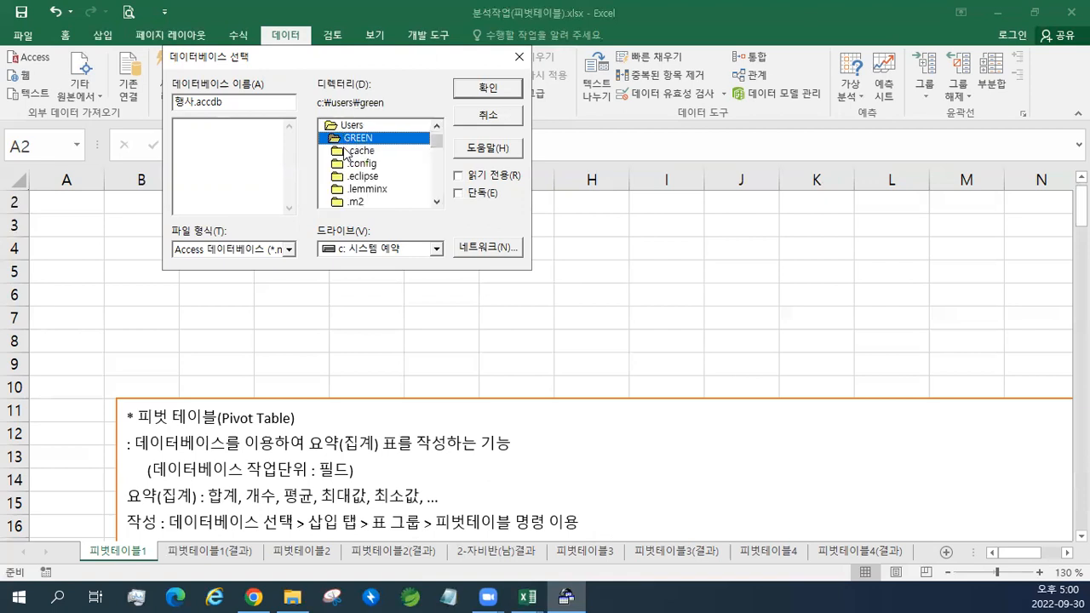
pyautogui.click(436, 202)
pyautogui.click(436, 202)
pyautogui.click(436, 202)
pyautogui.click(436, 202)
pyautogui.click(436, 202)
pyautogui.click(436, 202)
pyautogui.click(436, 201)
pyautogui.click(436, 201)
pyautogui.click(436, 202)
pyautogui.click(385, 163)
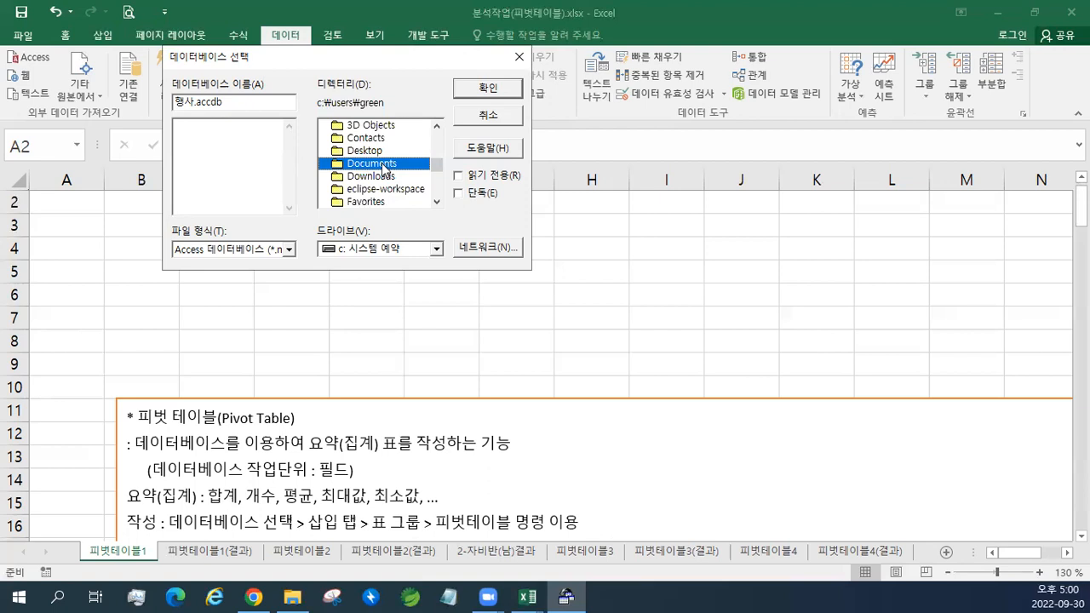
pyautogui.doubleClick(385, 166)
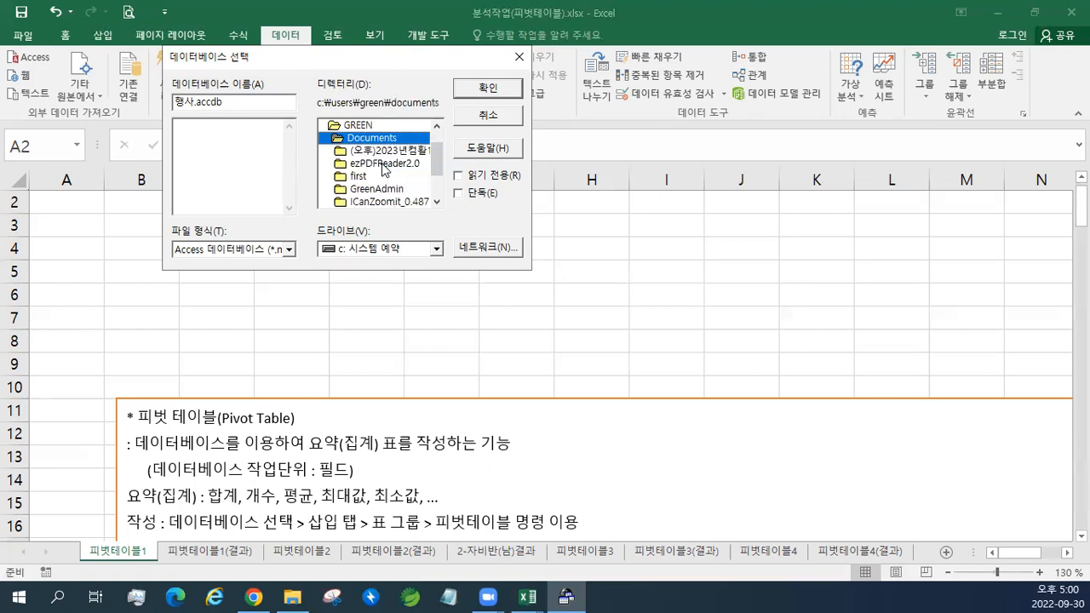
# Open (오후)2023년컴활1급 > 1권_스프레드시트 > 이론 and choose 행사.accdb as the query's database
pyautogui.click(396, 151)
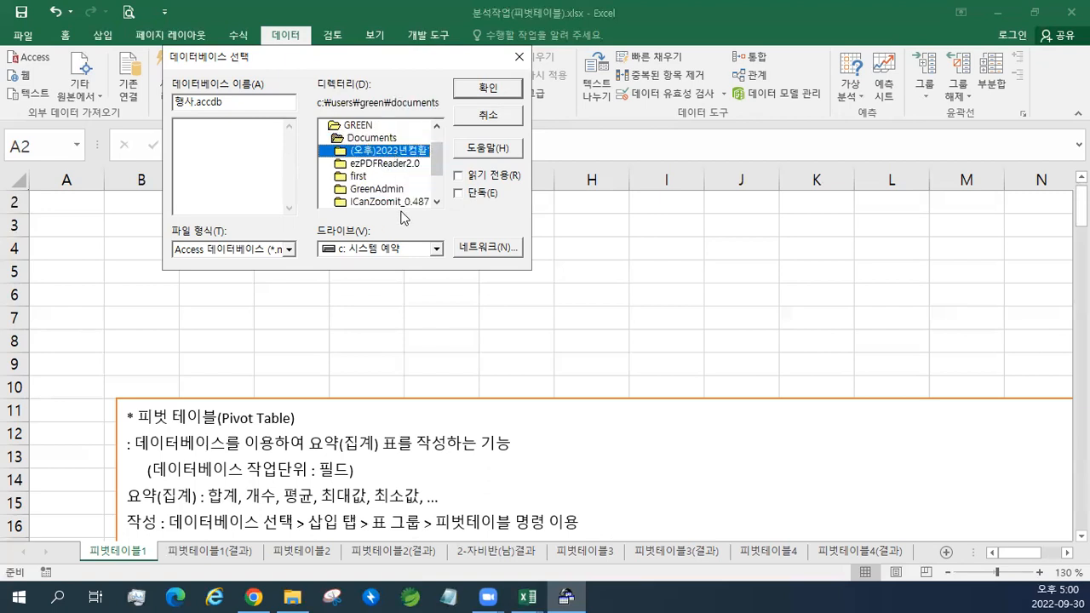
pyautogui.doubleClick(418, 153)
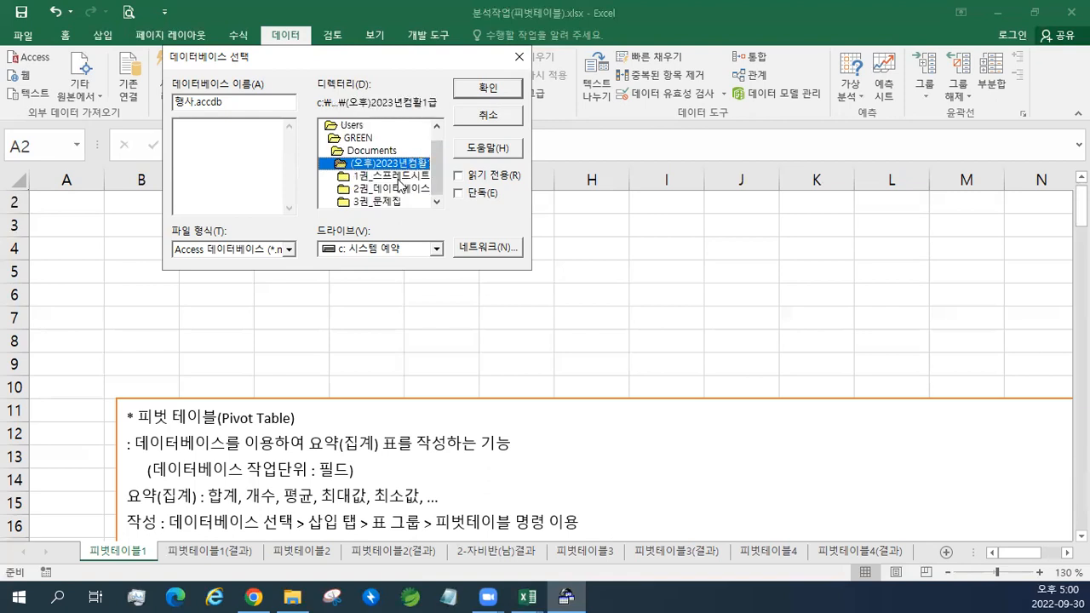
pyautogui.doubleClick(400, 179)
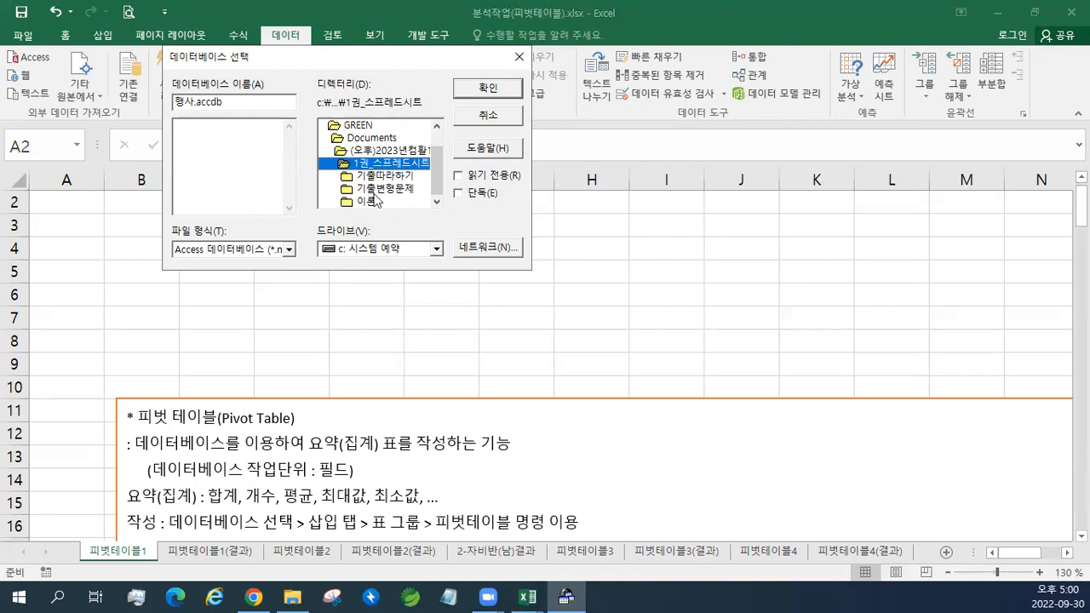
pyautogui.doubleClick(369, 202)
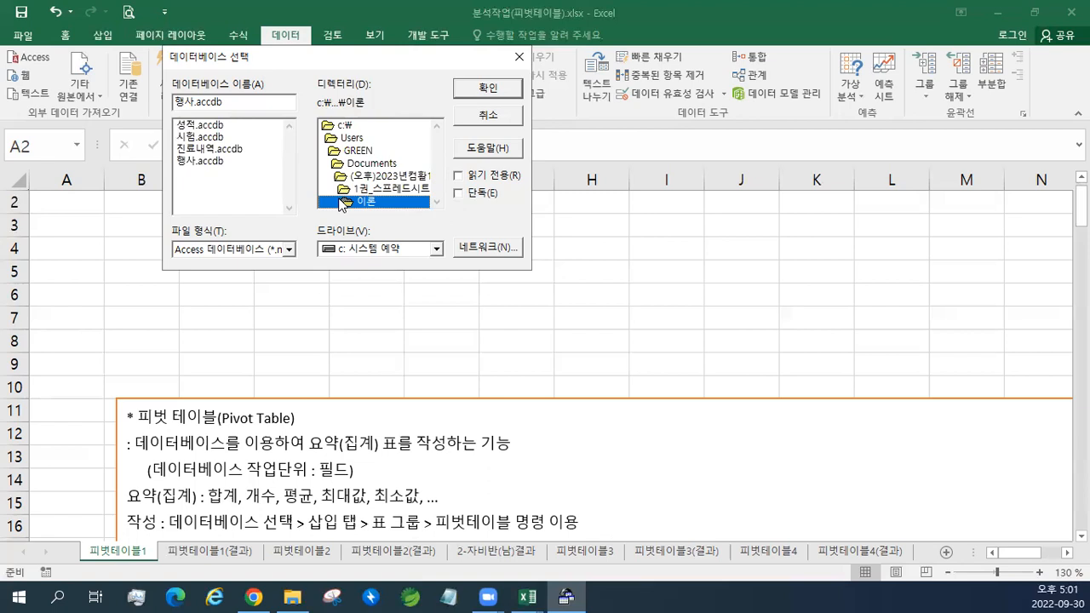
pyautogui.click(180, 163)
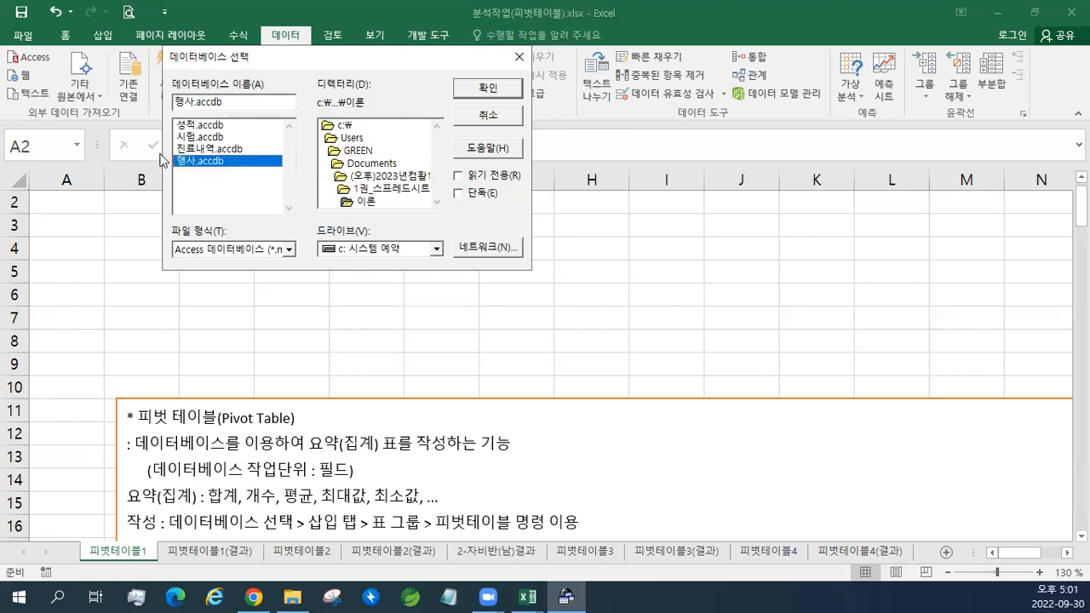
pyautogui.click(476, 91)
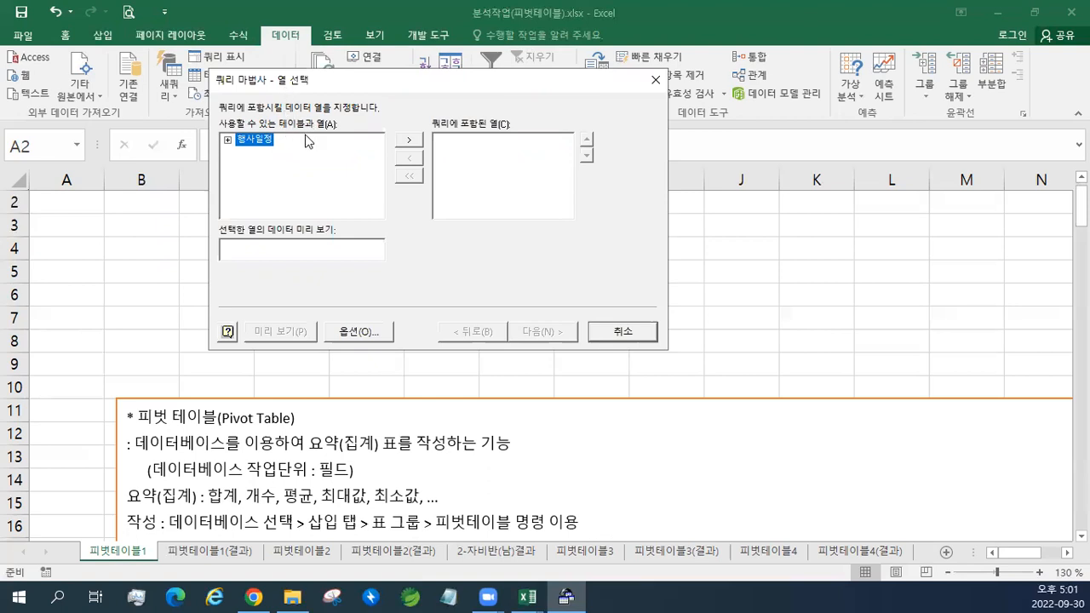
# Expand the 행사일정 table's columns and examine which fields the finished pivot table in 1분석작업(피벗테이블).xlsx uses
pyautogui.click(227, 140)
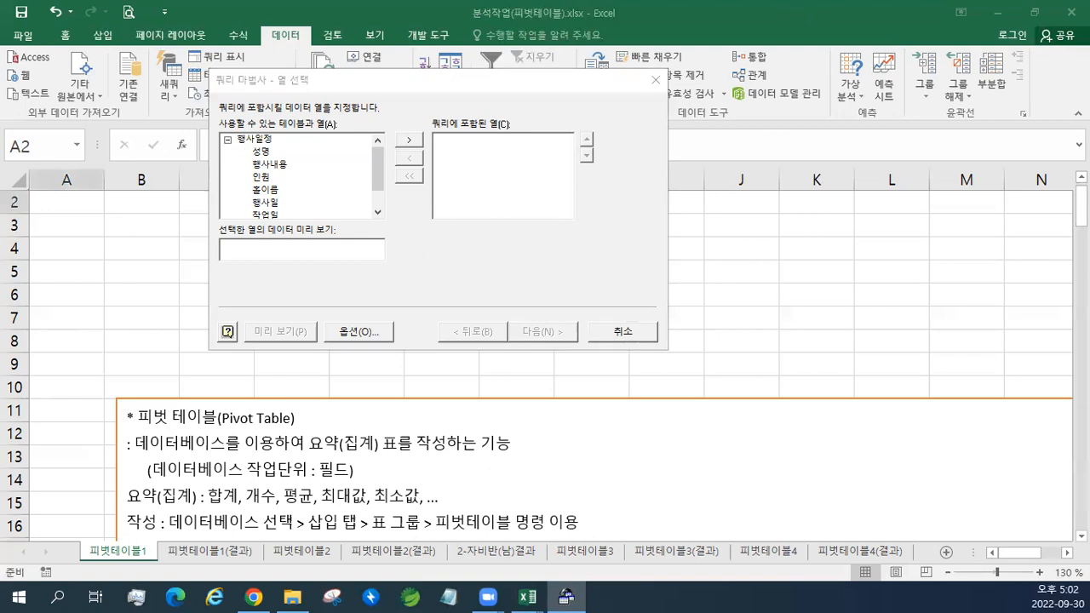
pyautogui.moveTo(631, 1); pyautogui.dragTo(630, 74)
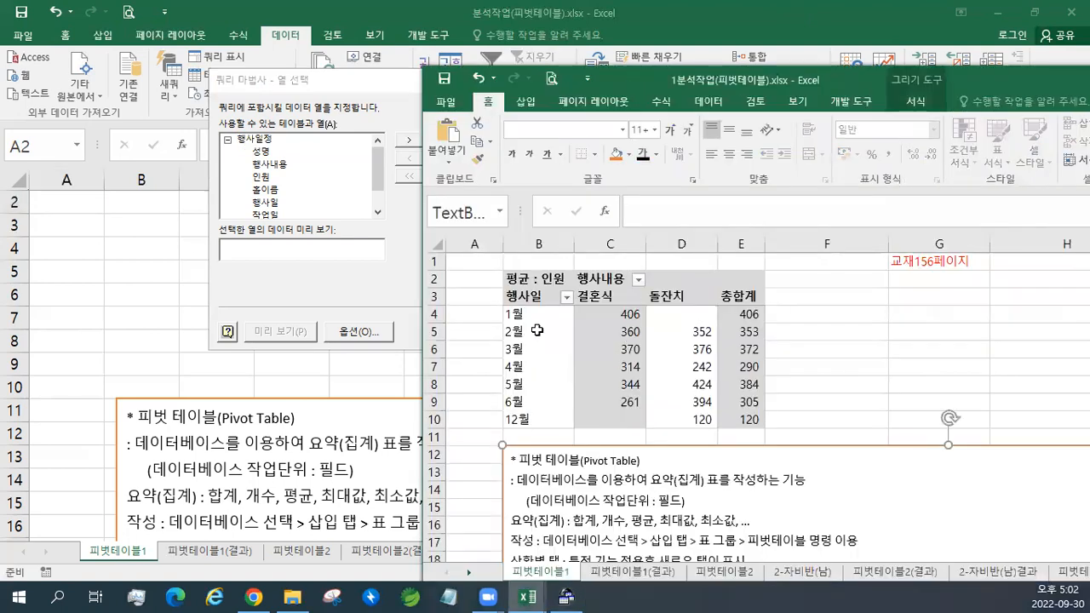
pyautogui.moveTo(591, 318)
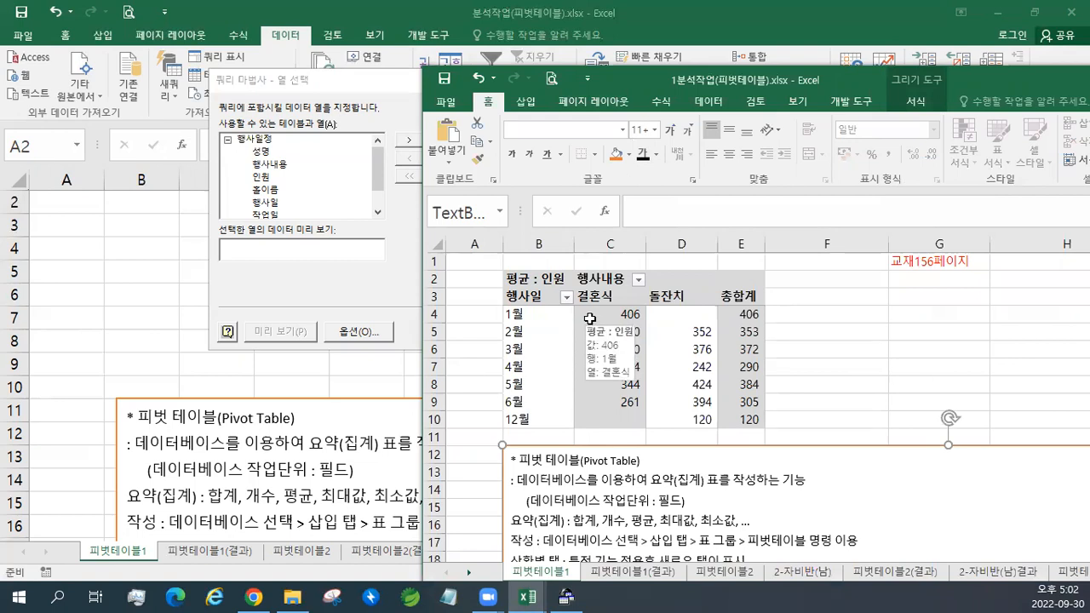
pyautogui.moveTo(597, 318); pyautogui.dragTo(734, 421)
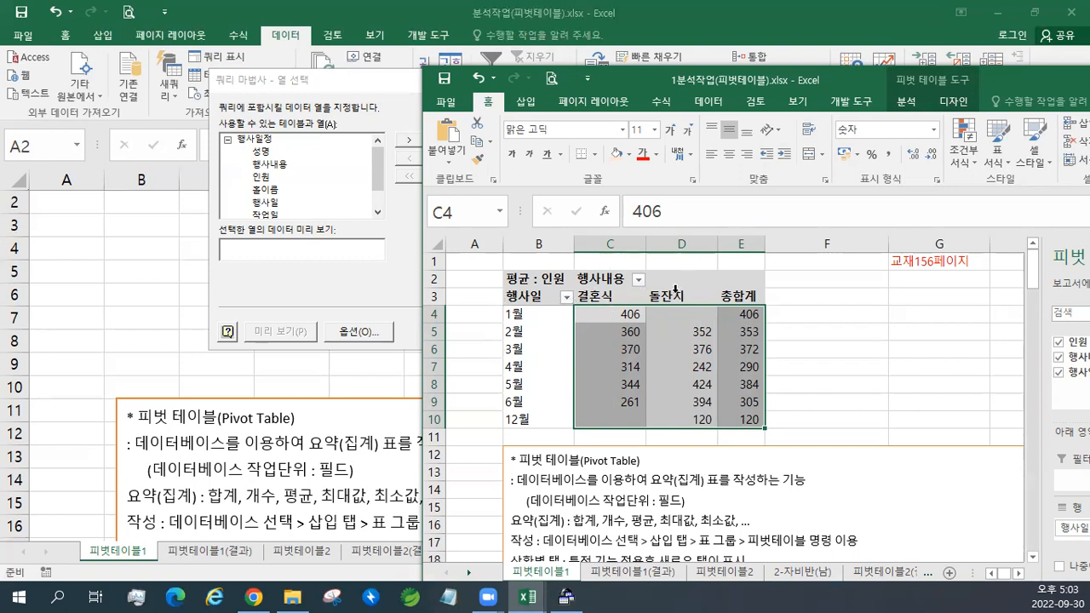
pyautogui.moveTo(644, 79); pyautogui.dragTo(1089, 84)
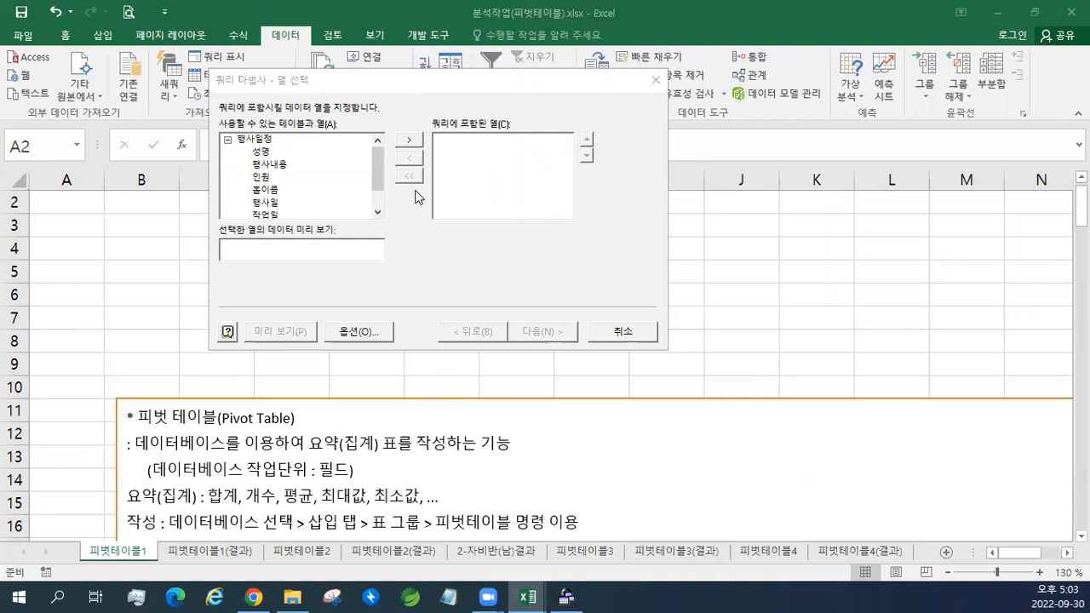
# Add the 행사일, 행사내용 and 인원 columns of the 행사일정 table to the query, checking them against the finished pivot table
pyautogui.click(274, 208)
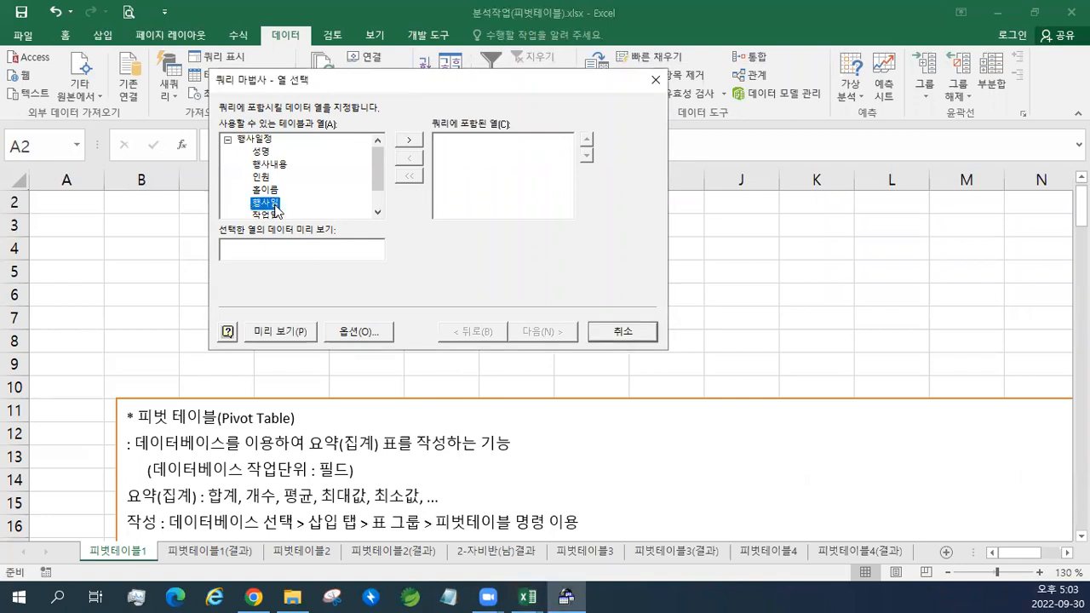
pyautogui.click(407, 143)
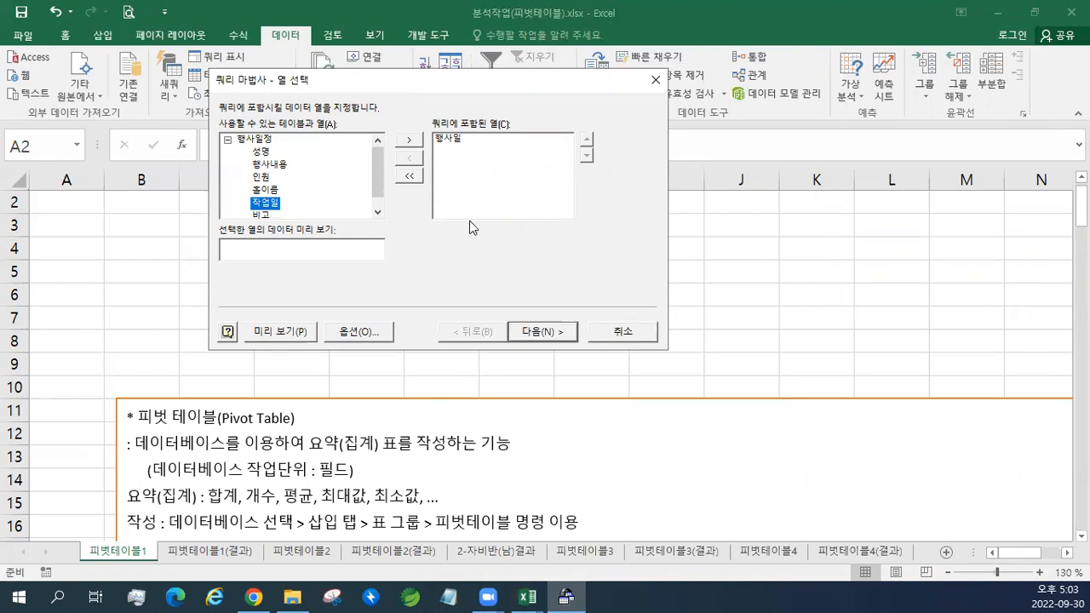
pyautogui.click(272, 165)
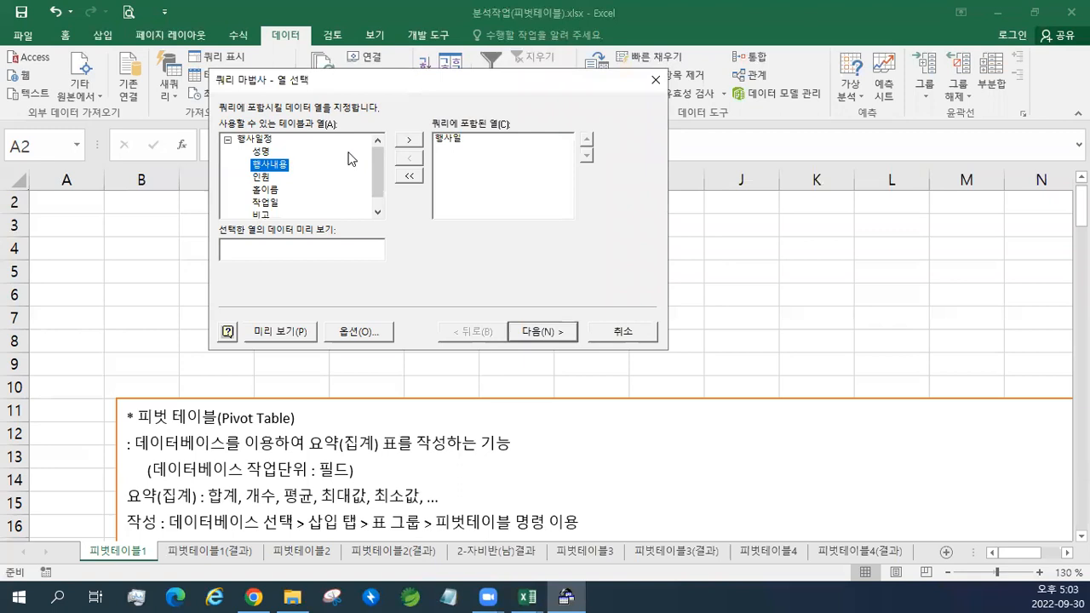
pyautogui.click(408, 140)
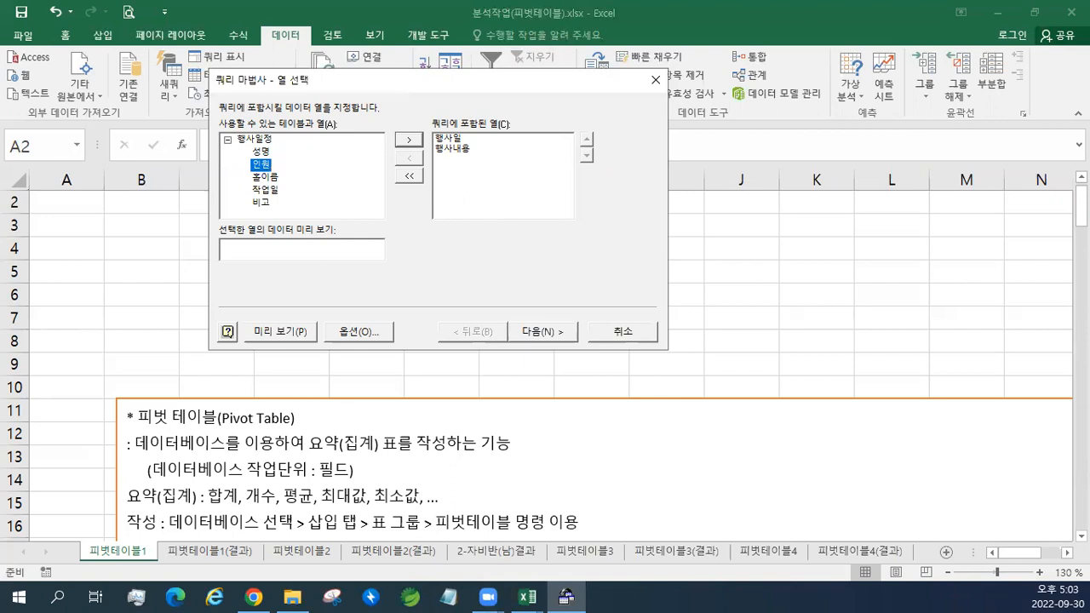
pyautogui.hotkey('alt', 'Tab')
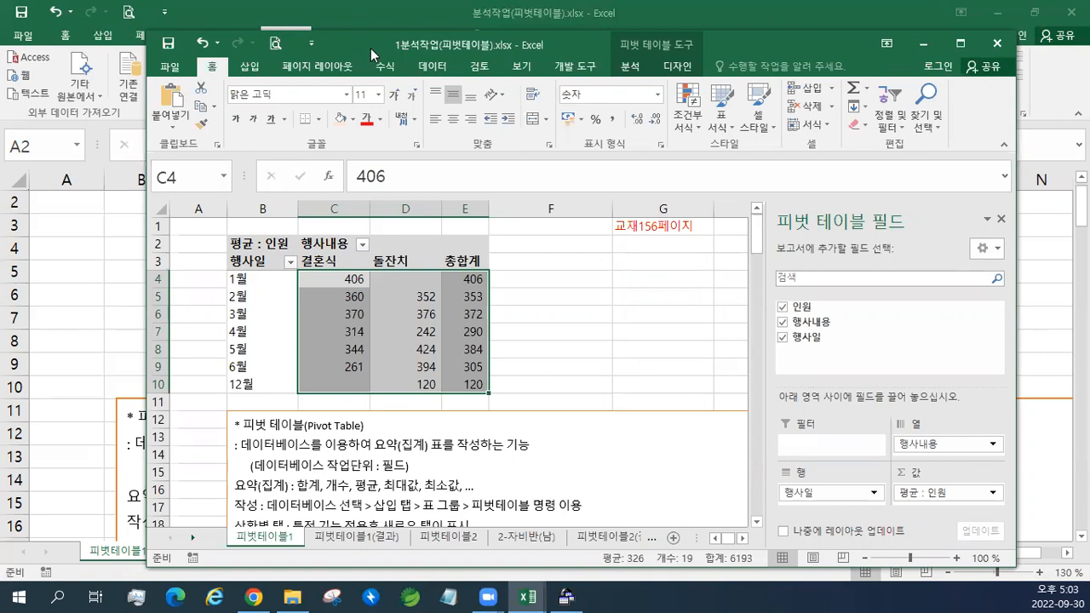
pyautogui.click(370, 17)
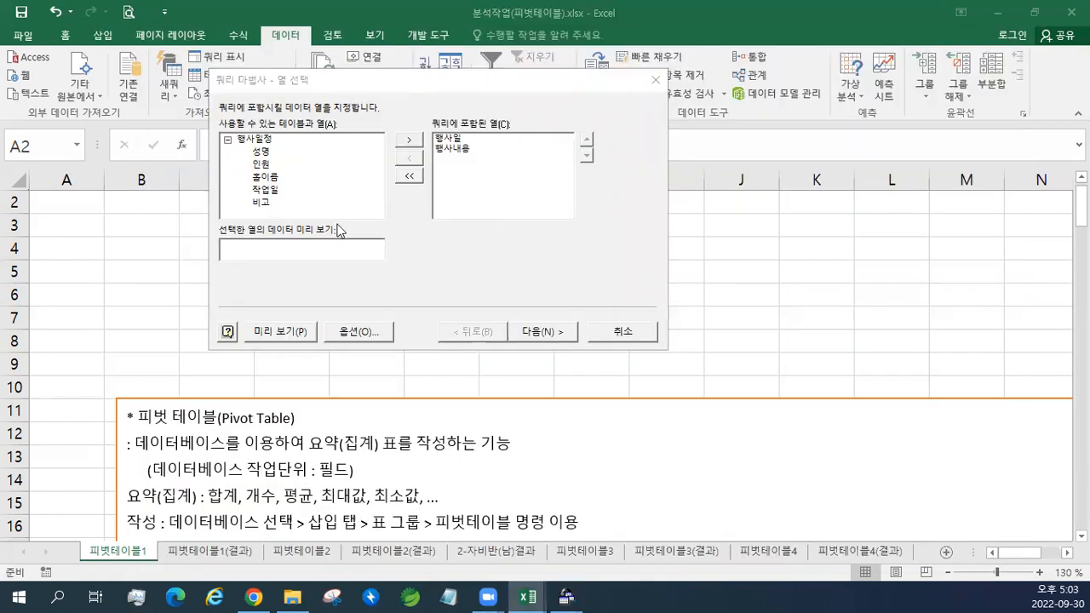
pyautogui.click(260, 168)
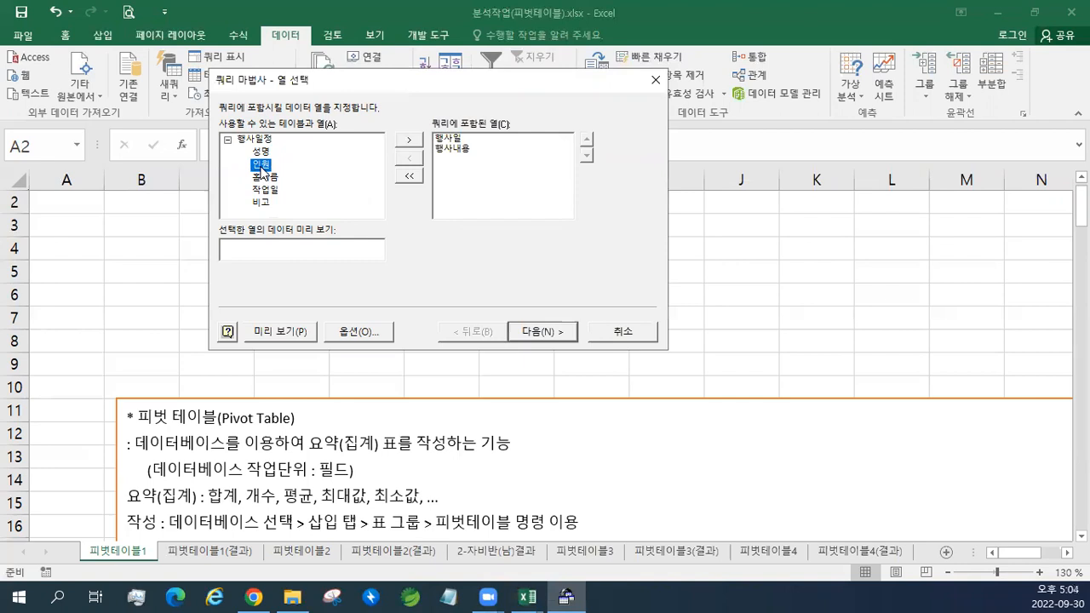
pyautogui.doubleClick(260, 169)
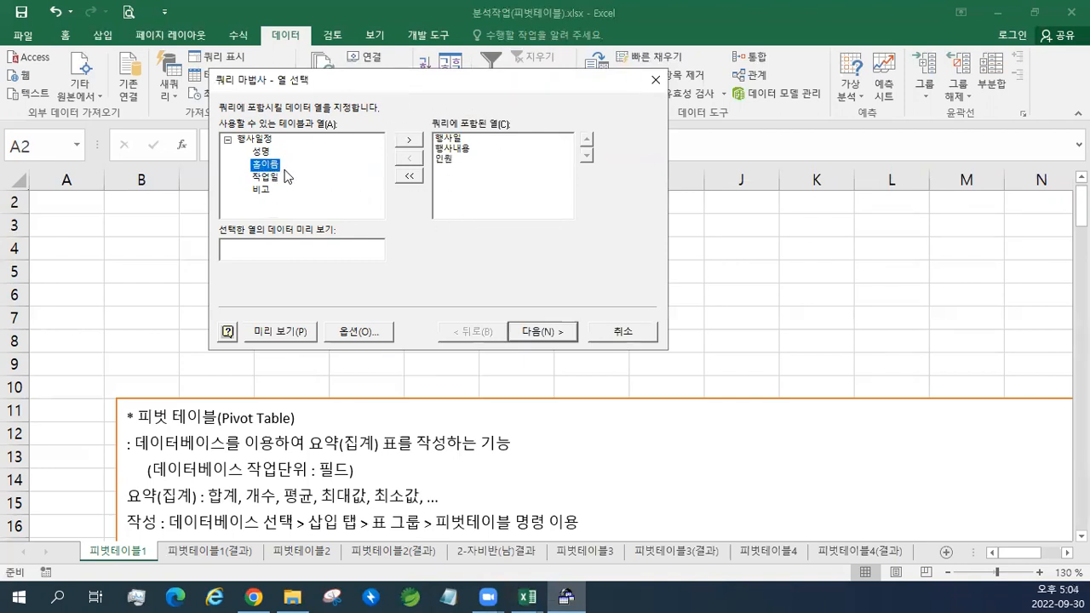
# Add the 성명 column to the query's included columns and remove it again
pyautogui.doubleClick(264, 154)
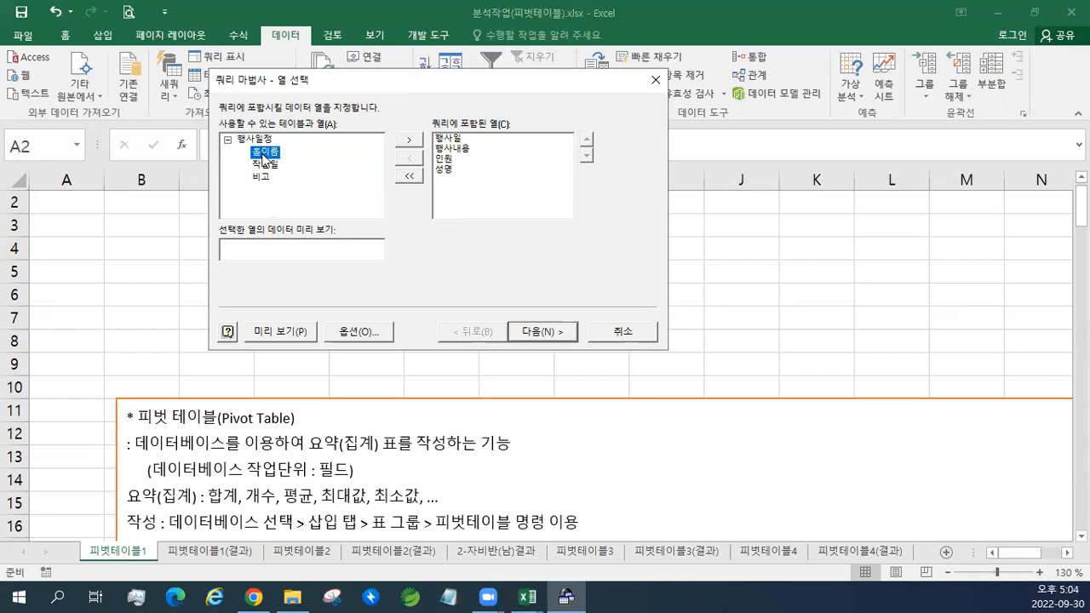
pyautogui.click(453, 170)
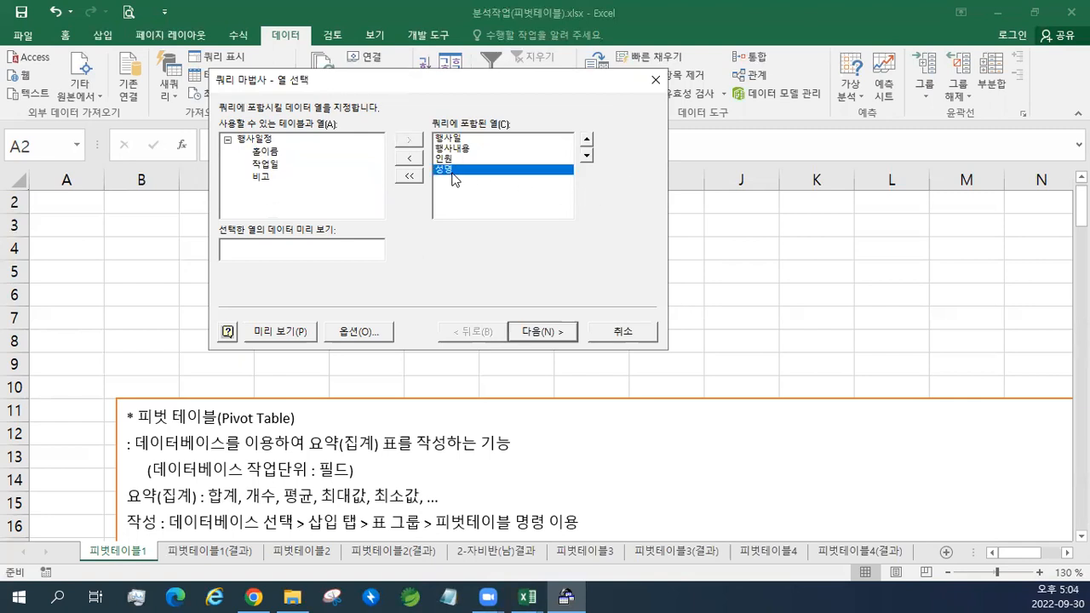
pyautogui.click(409, 160)
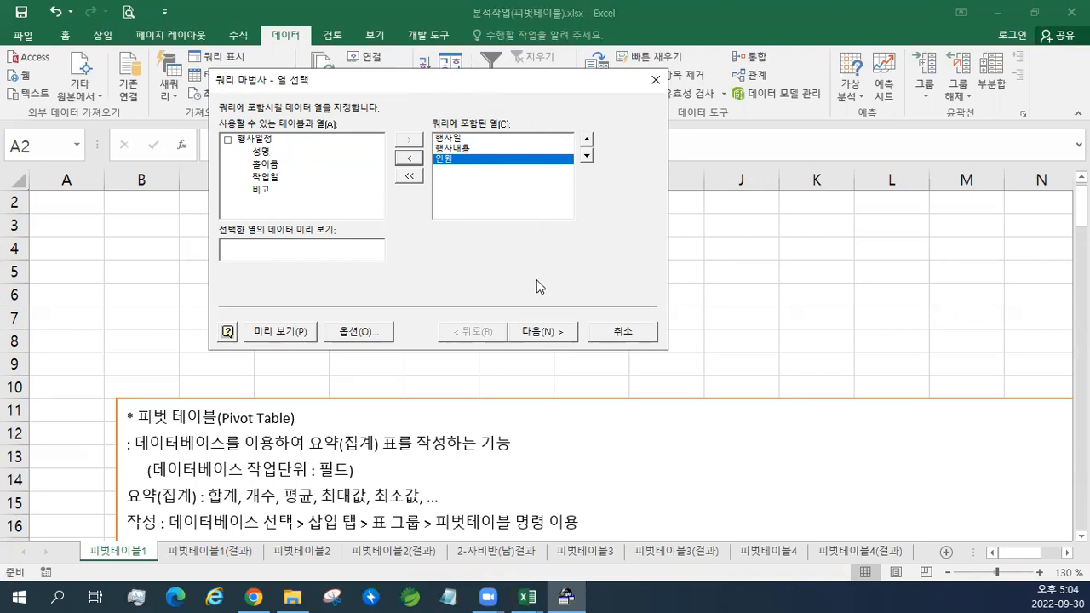
# Finish the query without any filter or sort order, returning the data to Microsoft Excel
pyautogui.click(547, 339)
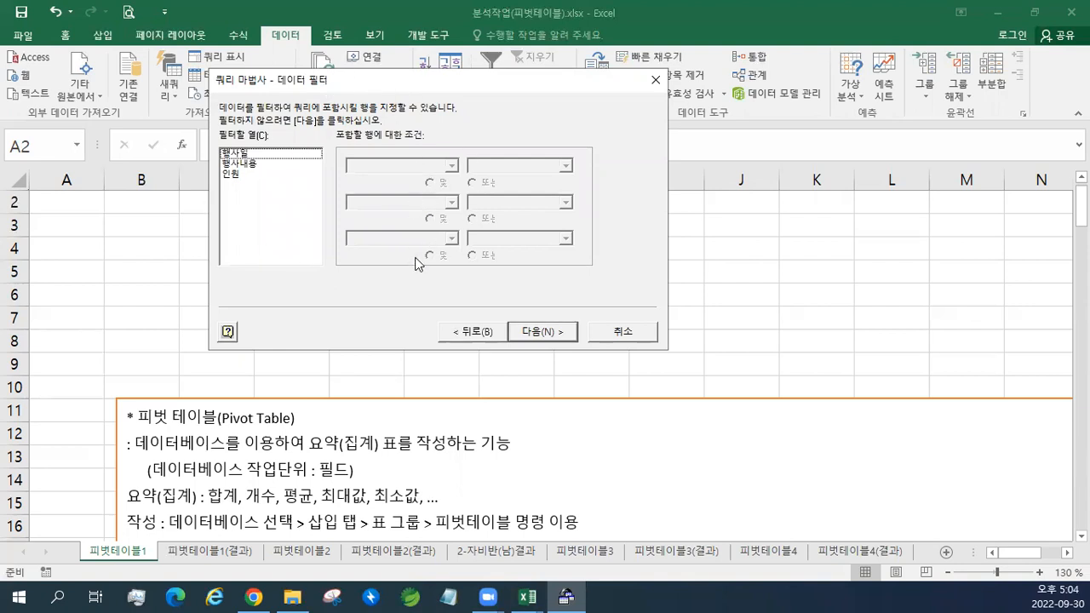
pyautogui.click(536, 334)
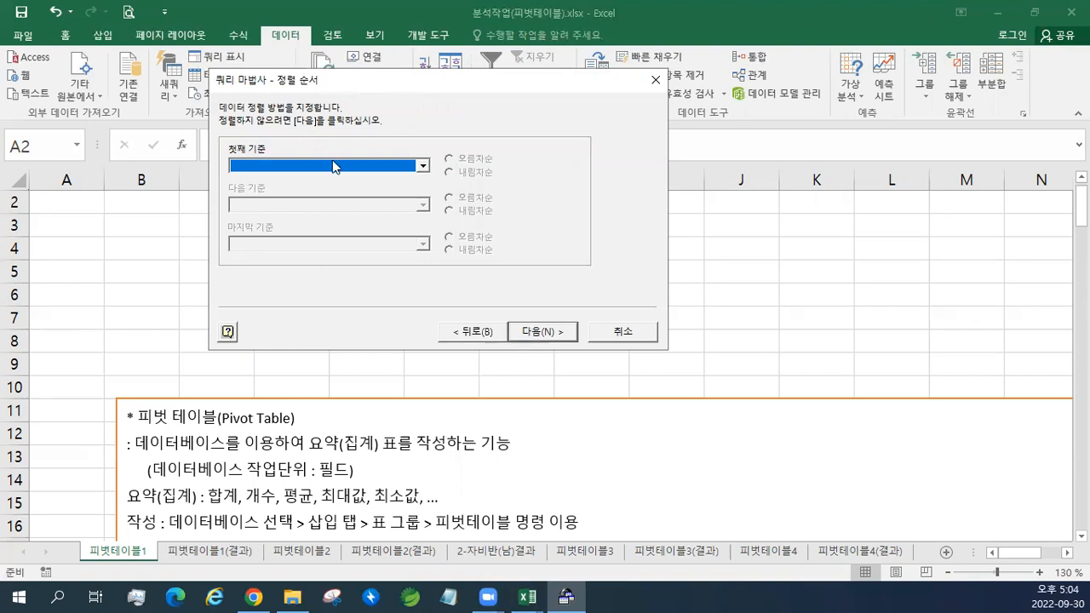
pyautogui.click(546, 332)
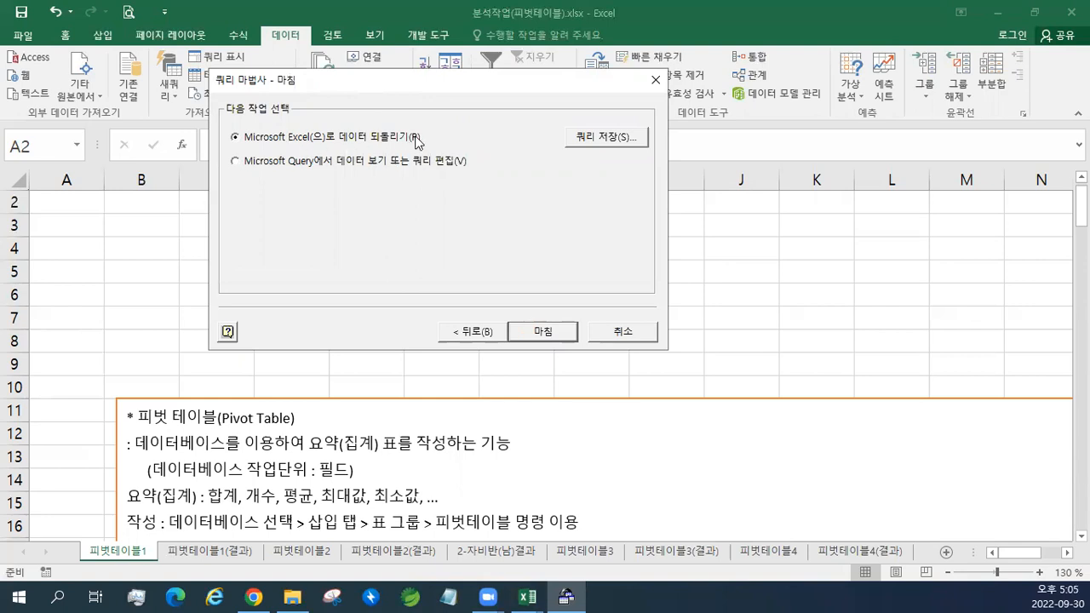
pyautogui.click(557, 336)
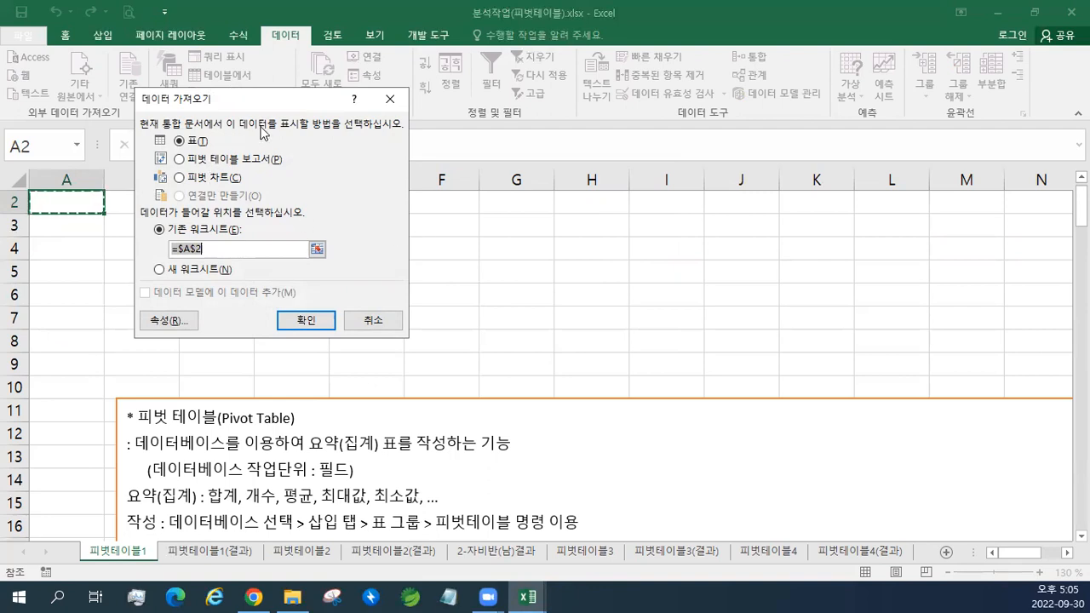
# Import the query data as a PivotTable report into cell B2 of the existing 피벗테이블1 sheet, checking the position in the finished workbook
pyautogui.click(192, 162)
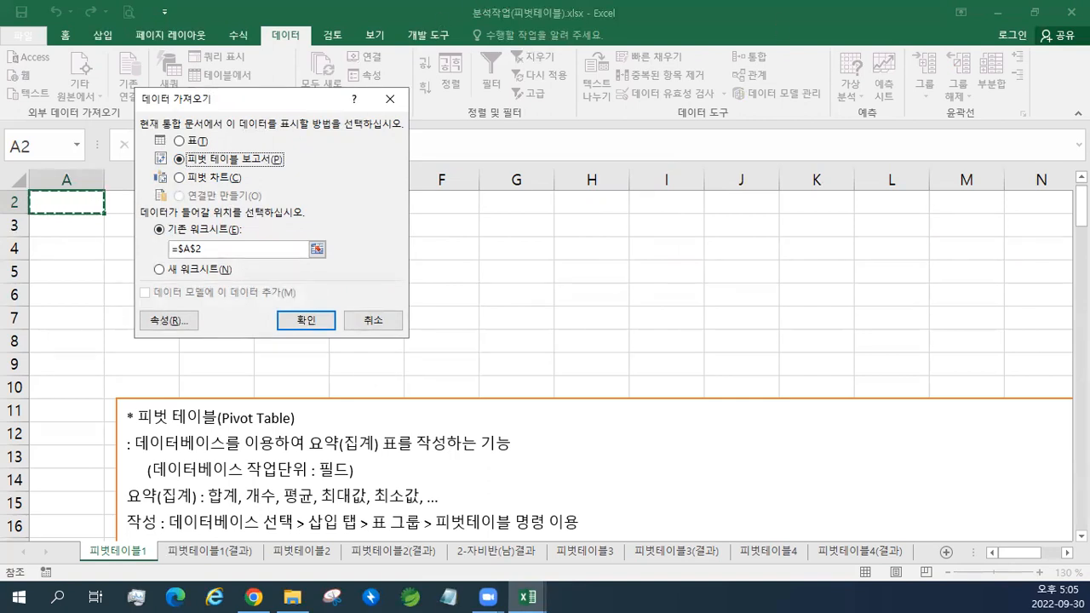
pyautogui.moveTo(1089, 69); pyautogui.dragTo(684, 69)
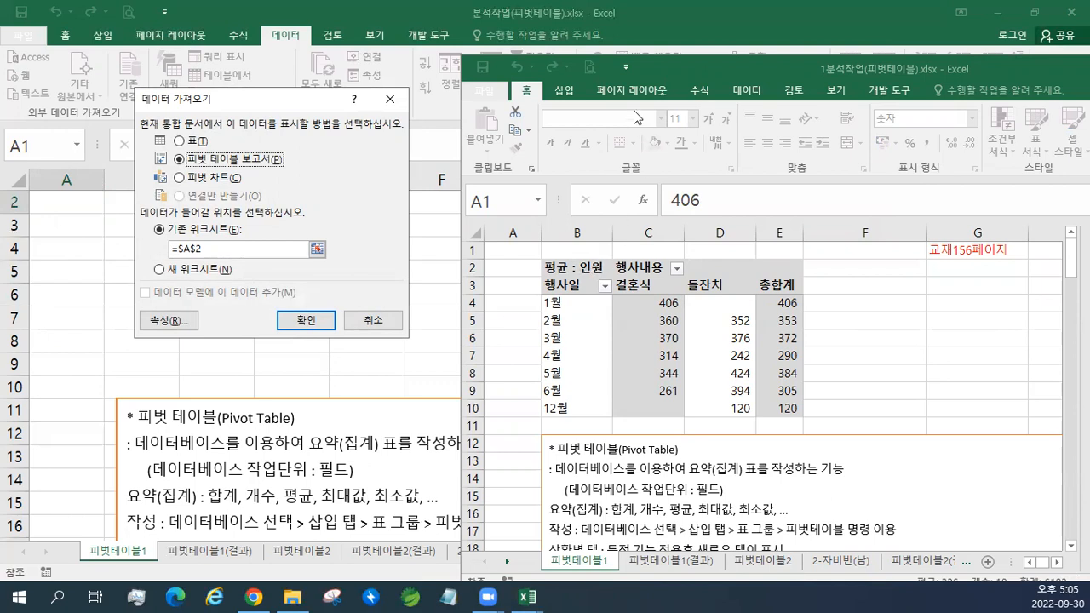
pyautogui.click(694, 68)
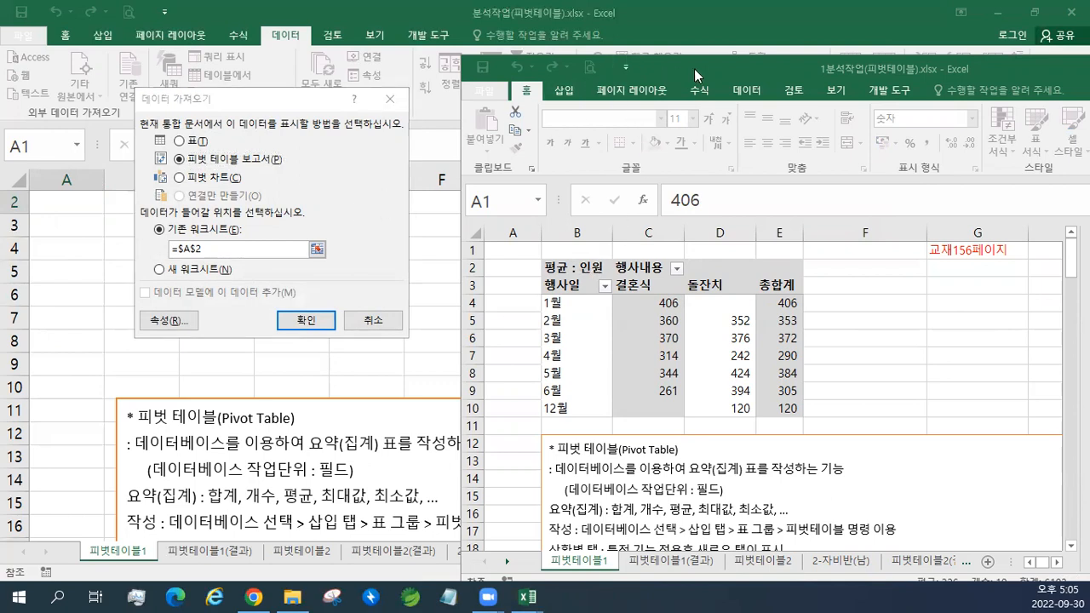
pyautogui.hotkey('alt', 'Tab')
pyautogui.moveTo(266, 103); pyautogui.dragTo(466, 135)
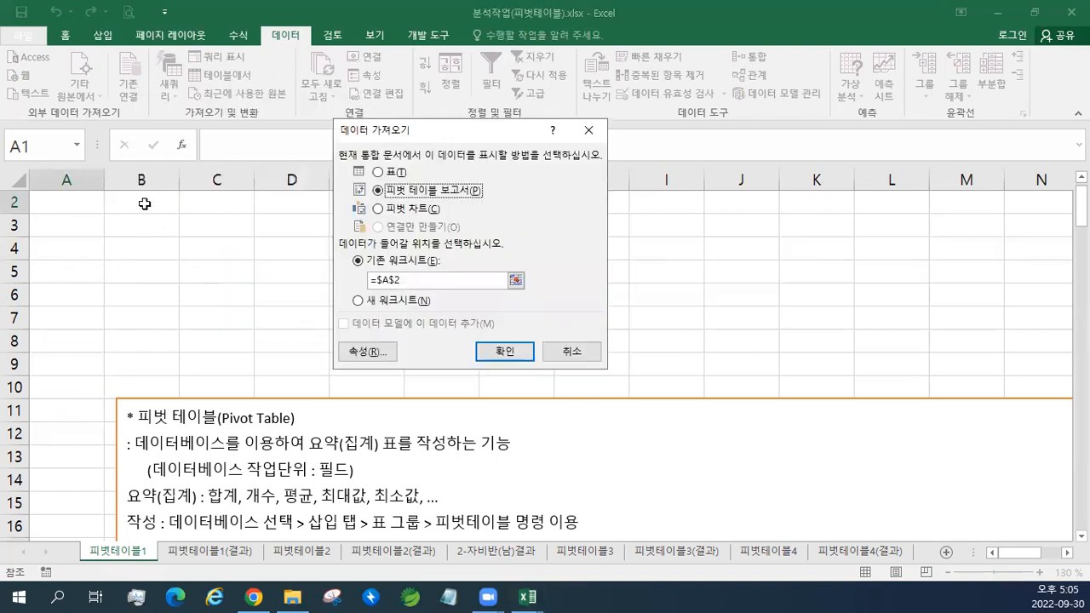
pyautogui.click(145, 204)
pyautogui.scroll(1, 145, 204)
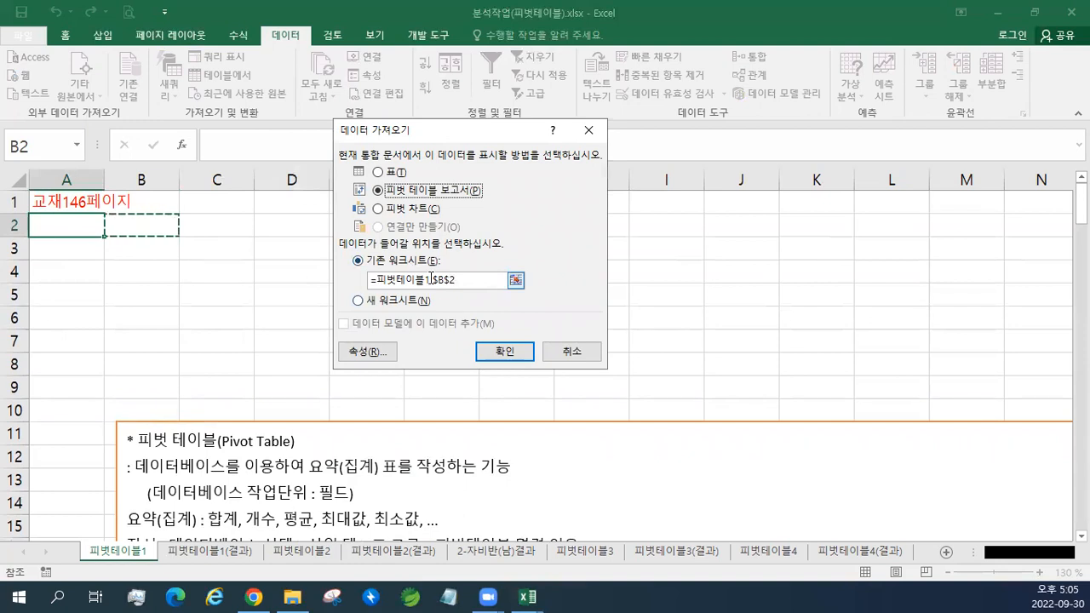
pyautogui.click(504, 352)
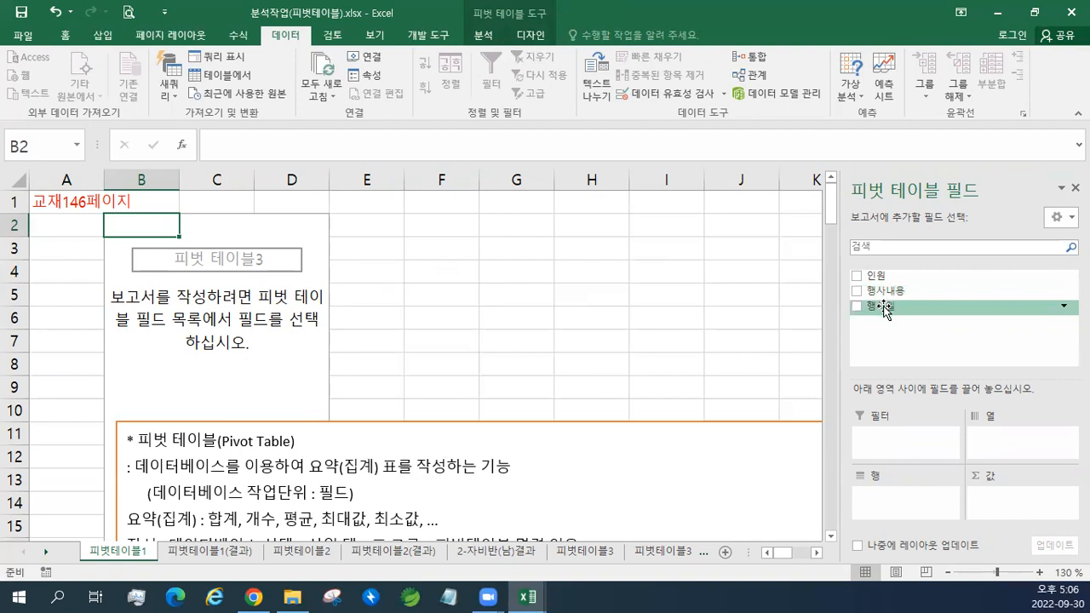
# Place 행사일 in the pivot table's rows, 행사내용 in its columns and 인원 in its values
pyautogui.moveTo(886, 309); pyautogui.dragTo(886, 498)
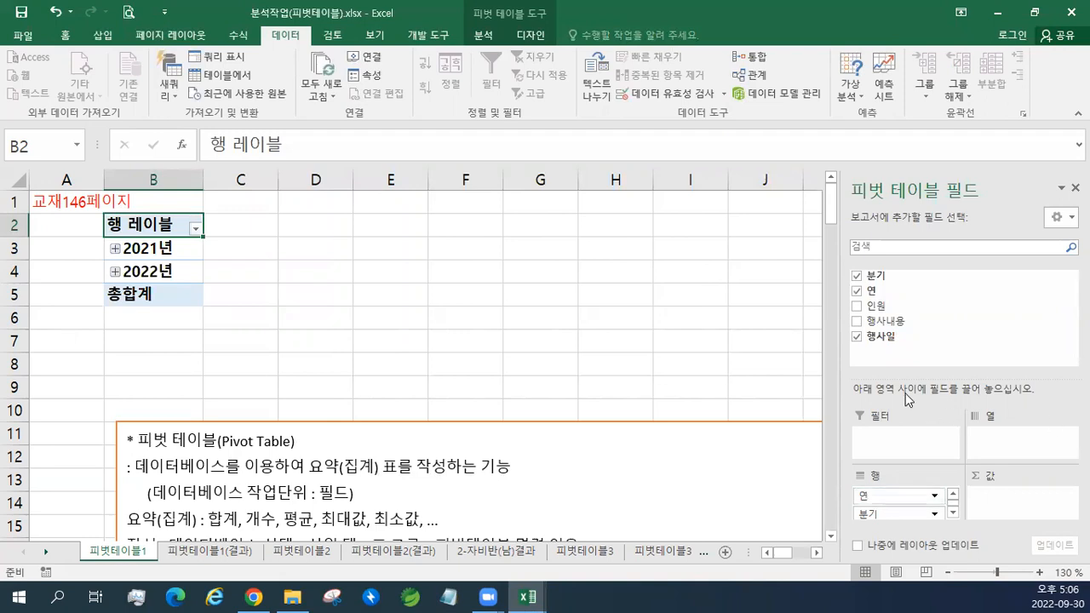
pyautogui.moveTo(890, 321); pyautogui.dragTo(1016, 442)
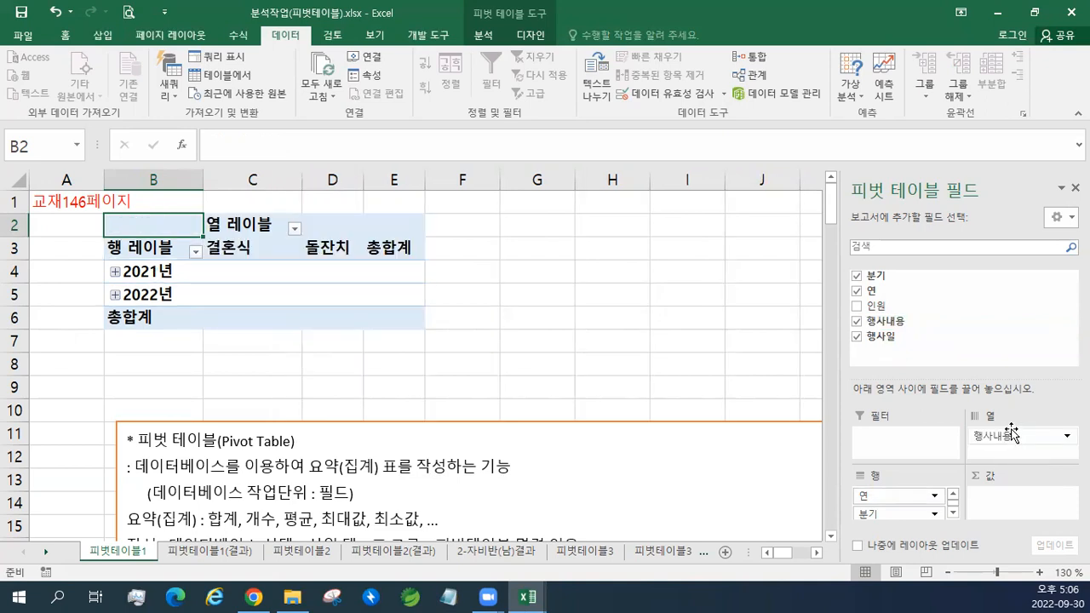
pyautogui.moveTo(872, 311); pyautogui.dragTo(1019, 500)
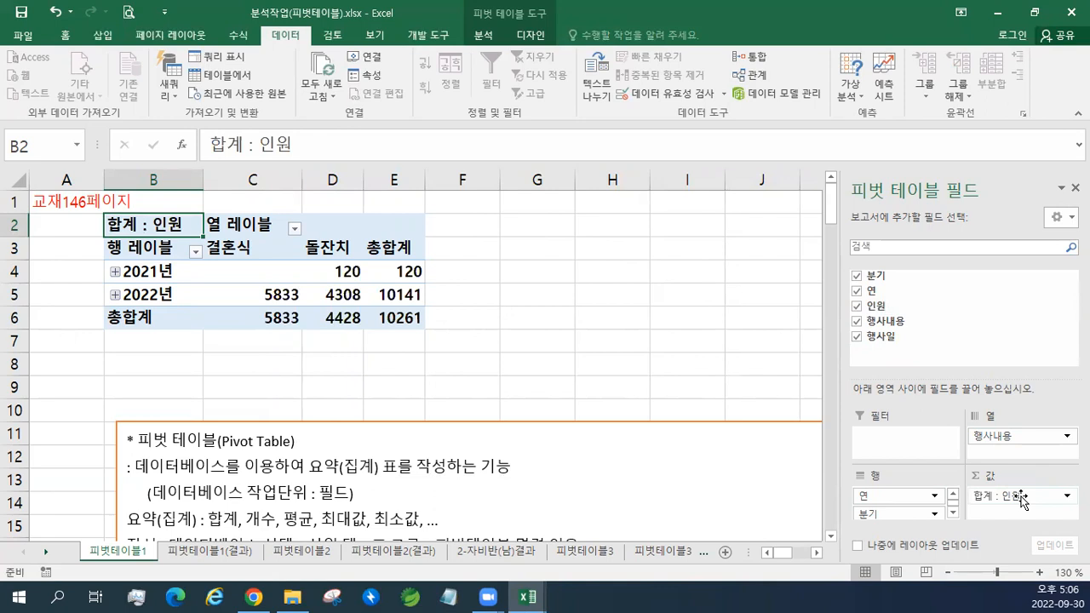
# Change the summary function of the 인원 value field to average (평균)
pyautogui.click(1054, 497)
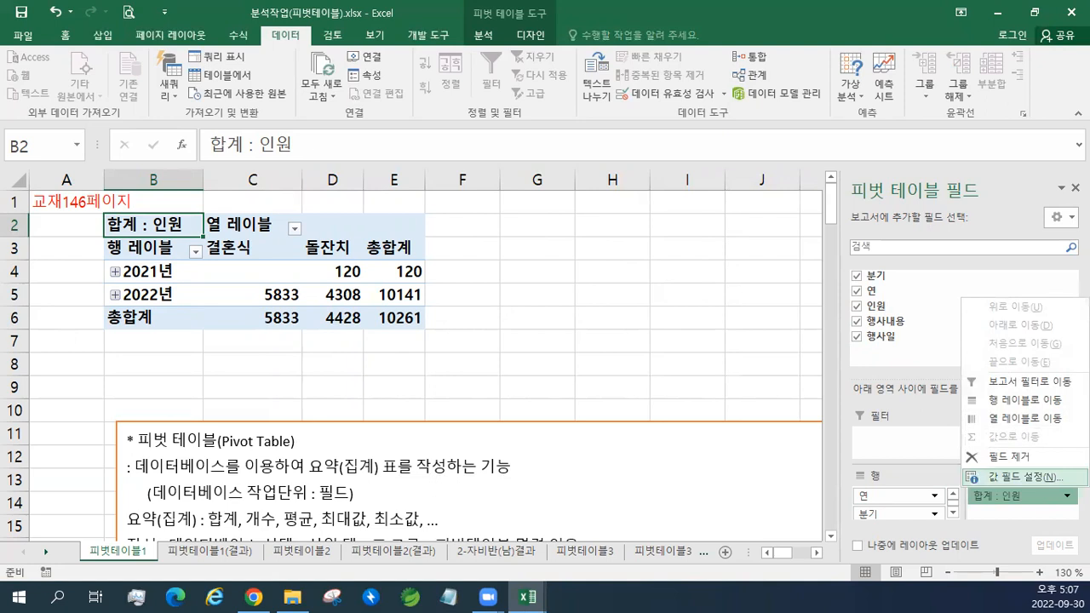
pyautogui.click(1059, 479)
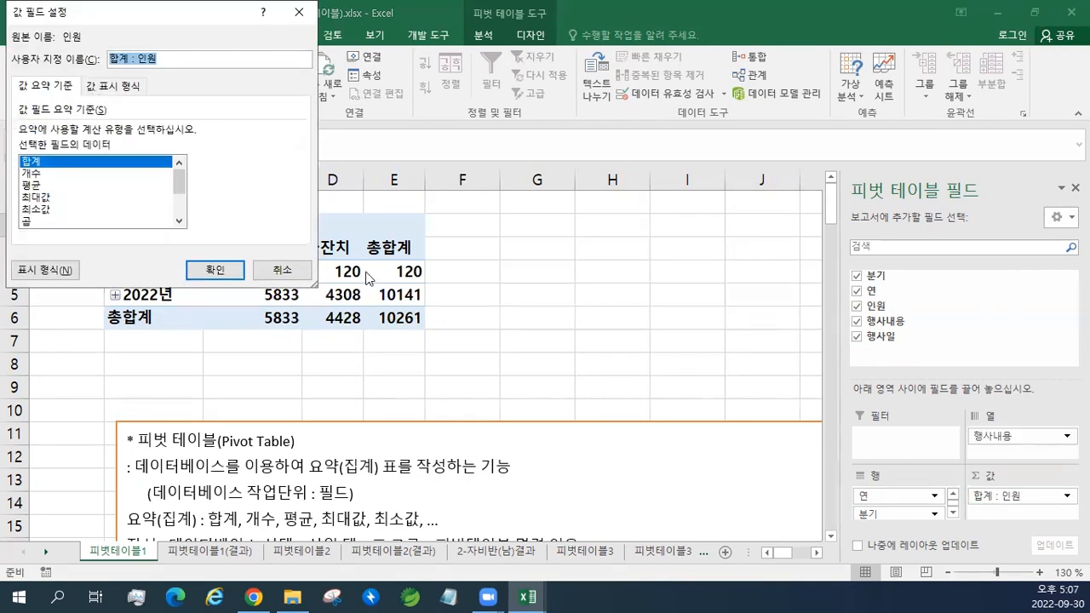
pyautogui.click(51, 187)
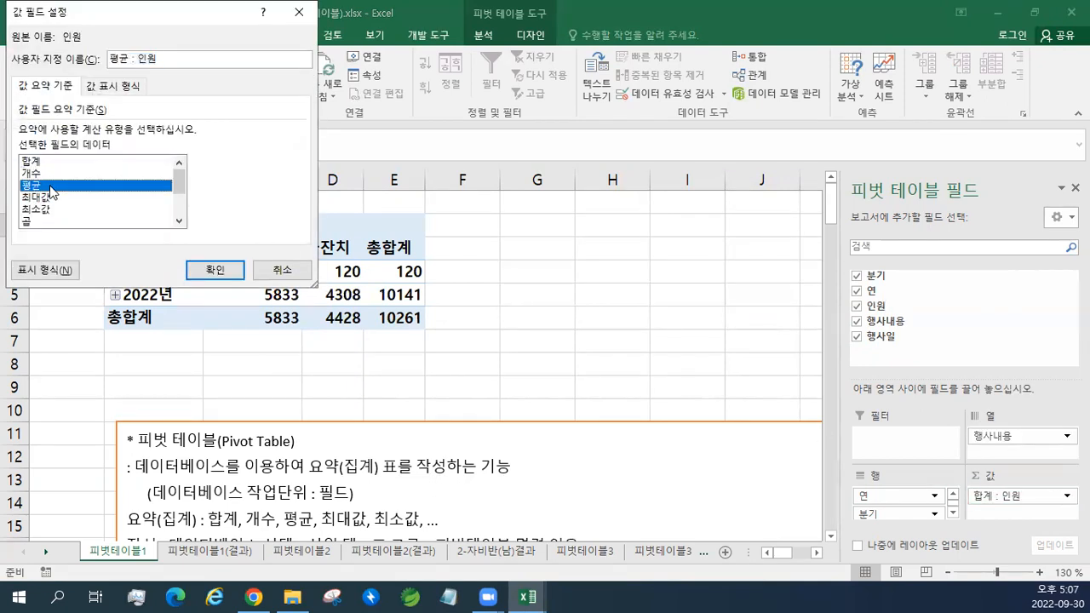
pyautogui.click(211, 270)
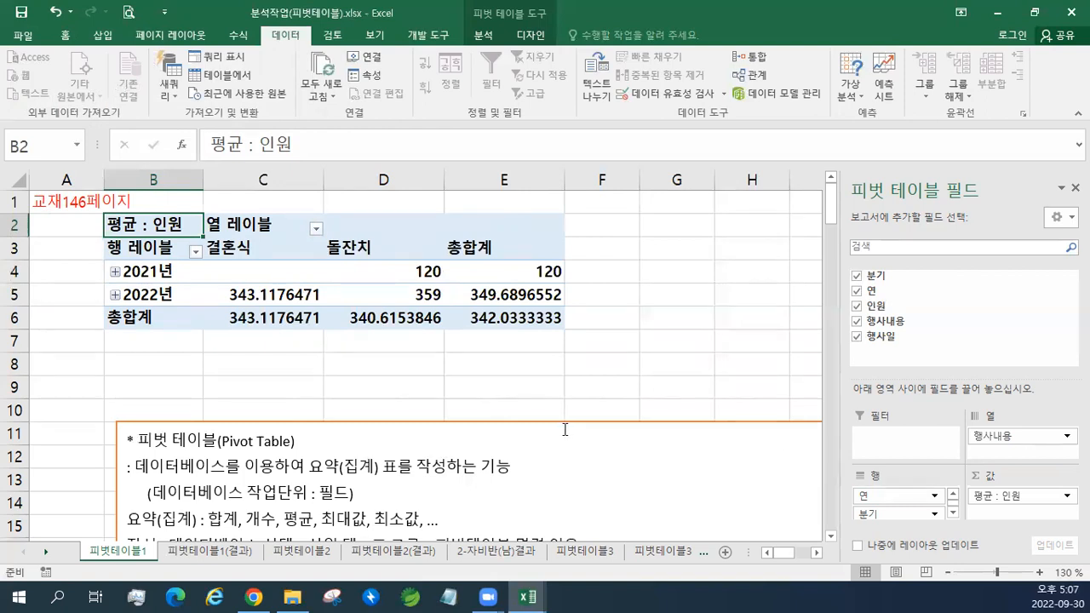
pyautogui.scroll(-1, 565, 429)
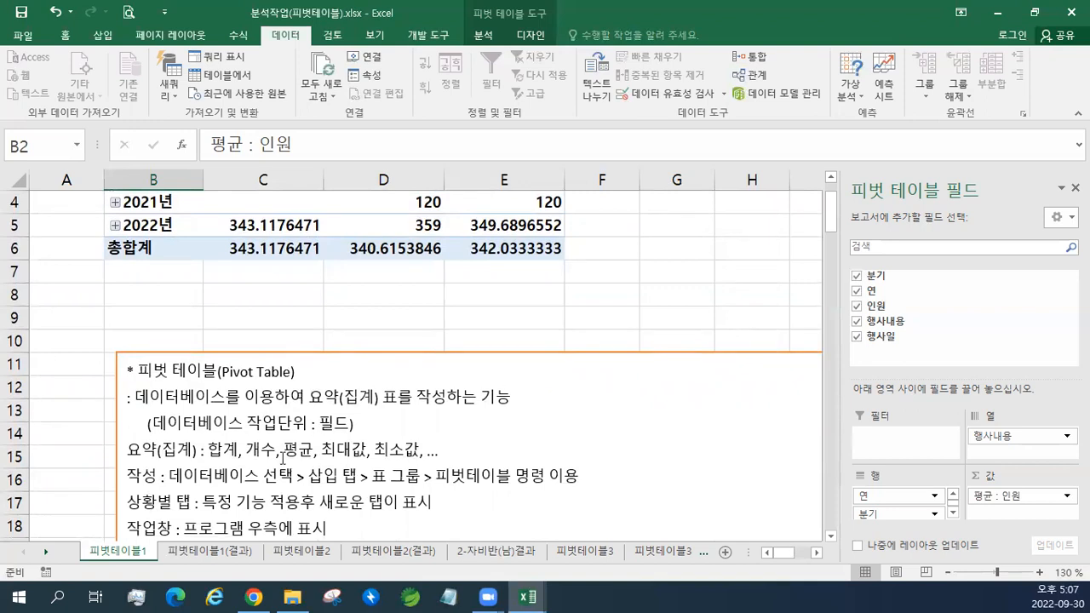
pyautogui.scroll(1, 283, 458)
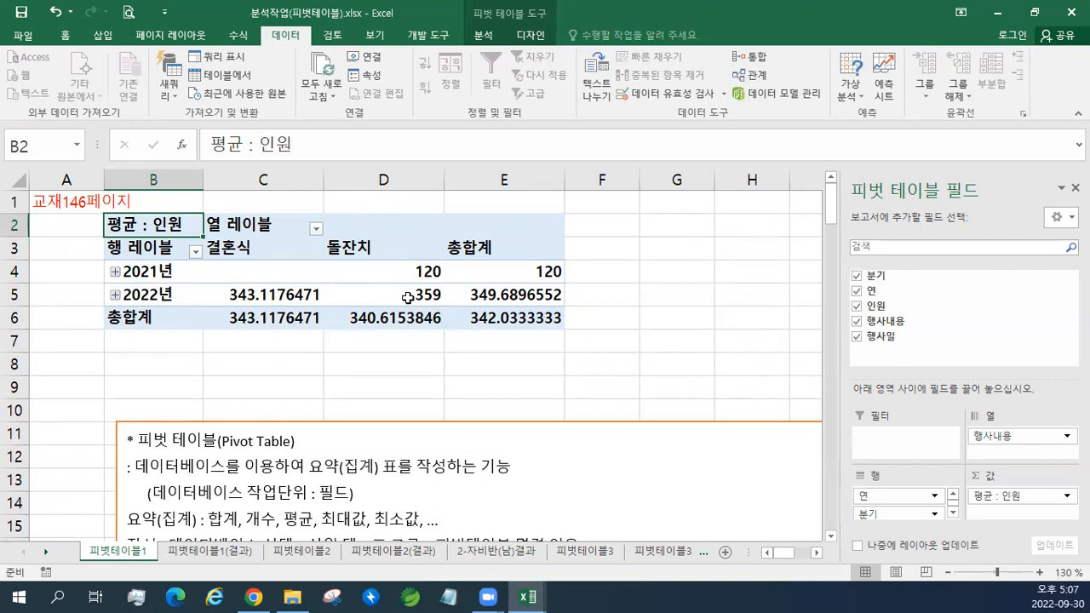
# Move the pivot table to cell F4 of the 피벗테이블1 sheet
pyautogui.moveTo(317, 273)
pyautogui.click(483, 35)
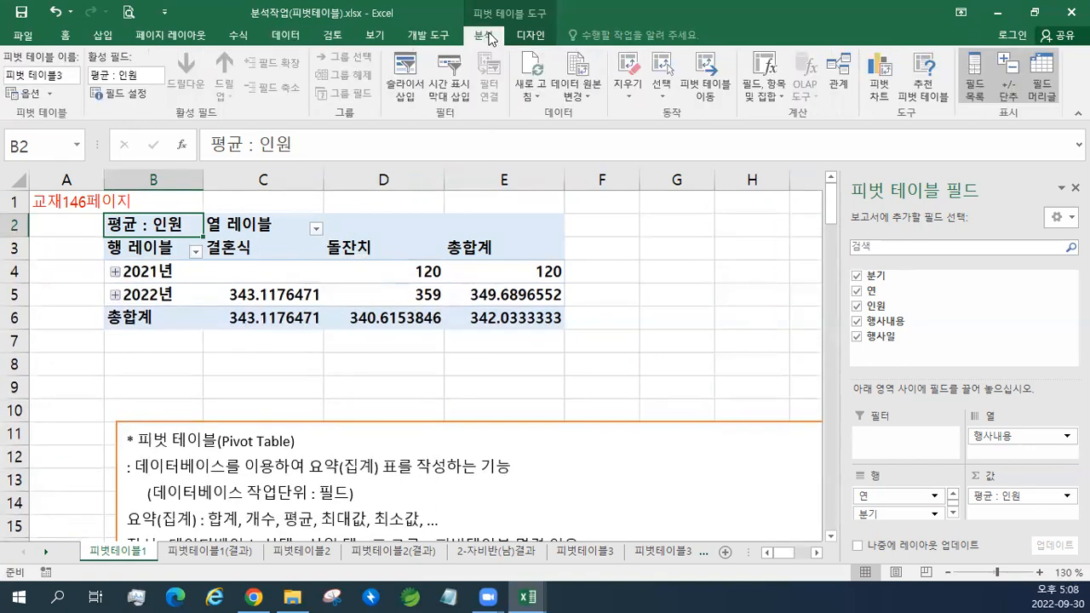
pyautogui.click(711, 89)
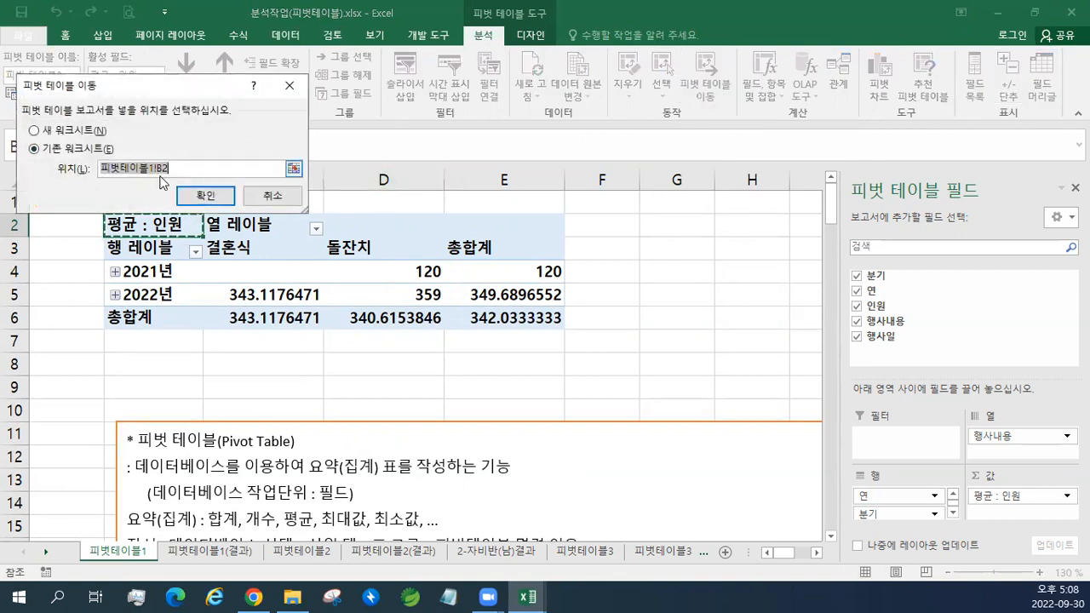
pyautogui.click(620, 265)
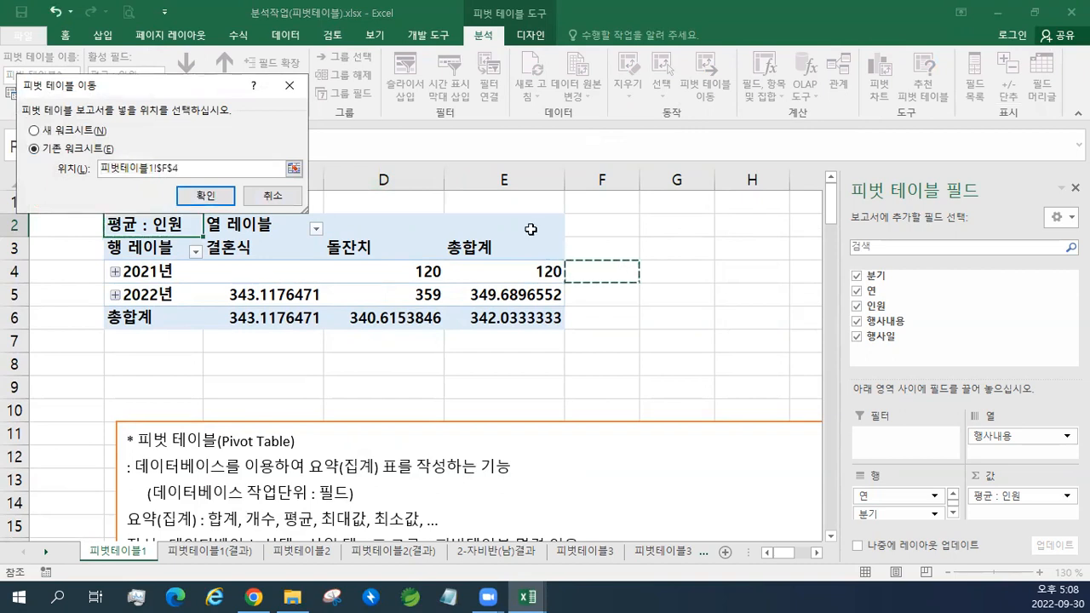
pyautogui.click(205, 195)
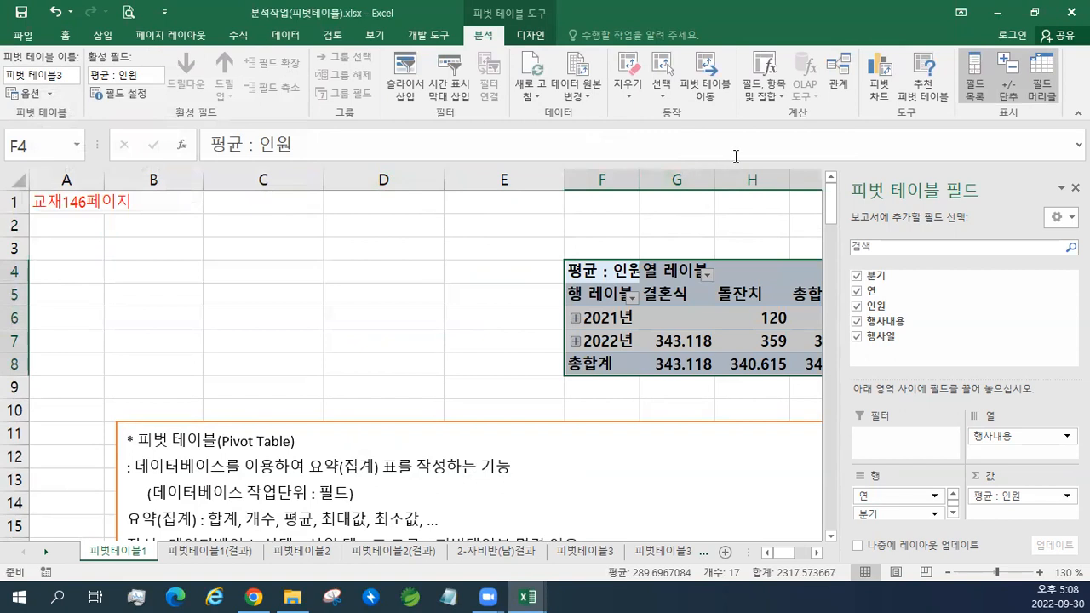
# Move the pivot table back to cell B2 of the 피벗테이블1 sheet
pyautogui.click(712, 98)
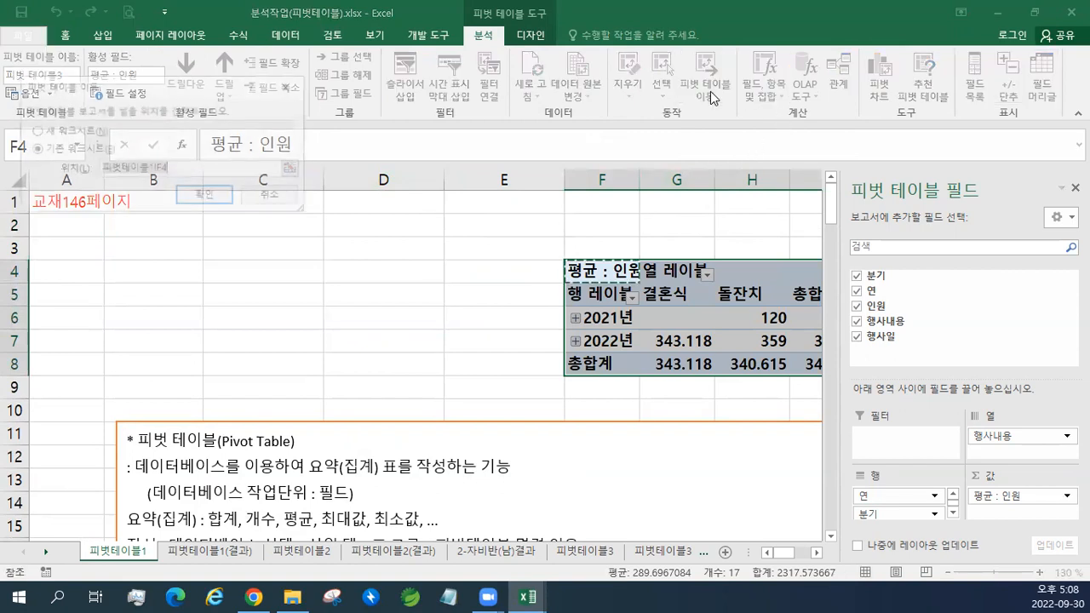
pyautogui.moveTo(213, 93); pyautogui.dragTo(577, 117)
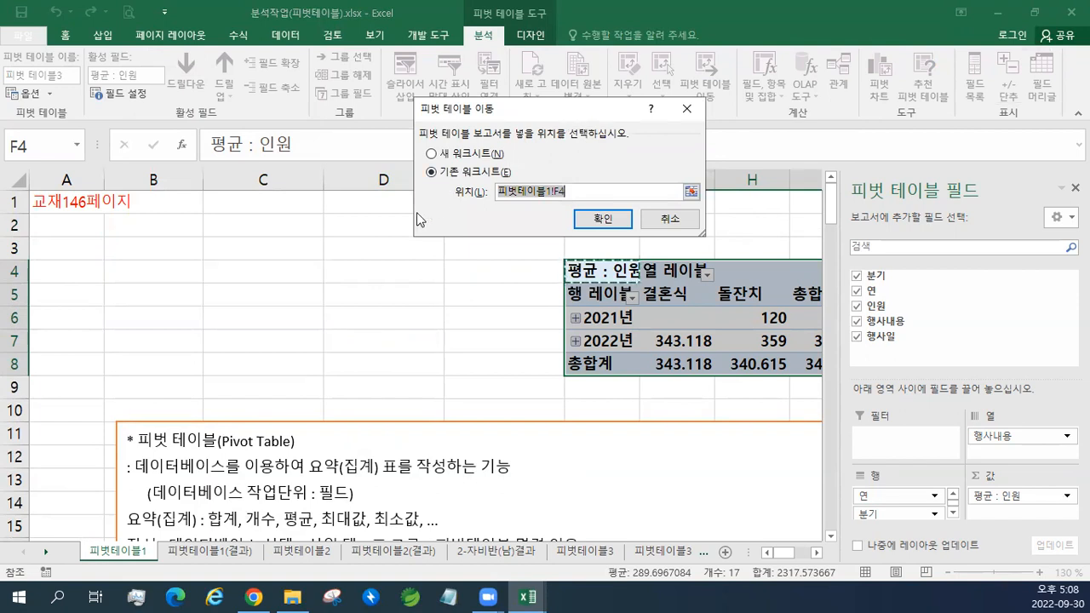
pyautogui.click(148, 231)
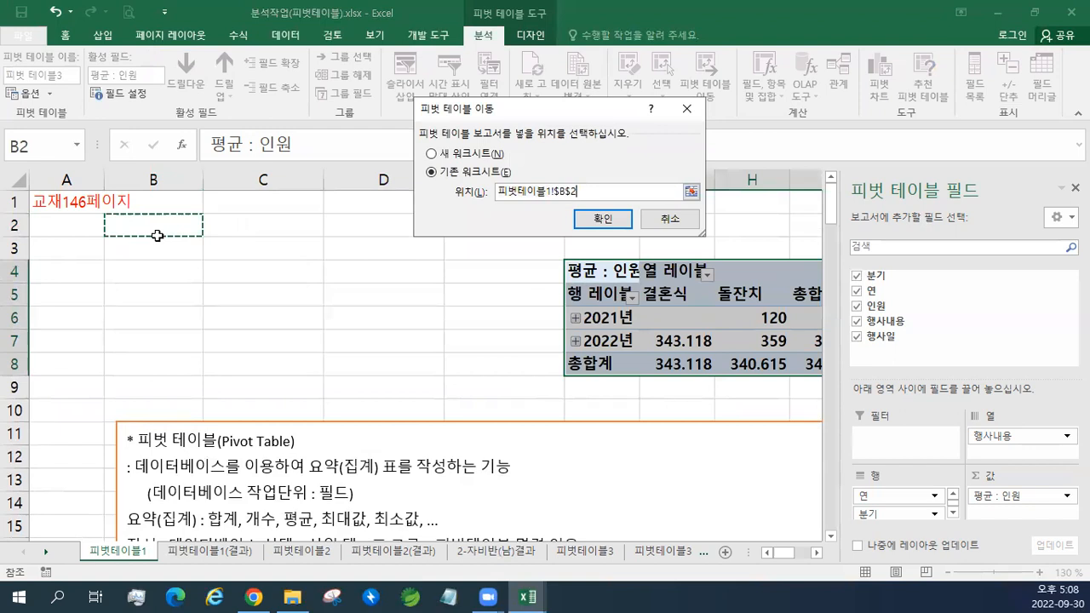
pyautogui.click(600, 219)
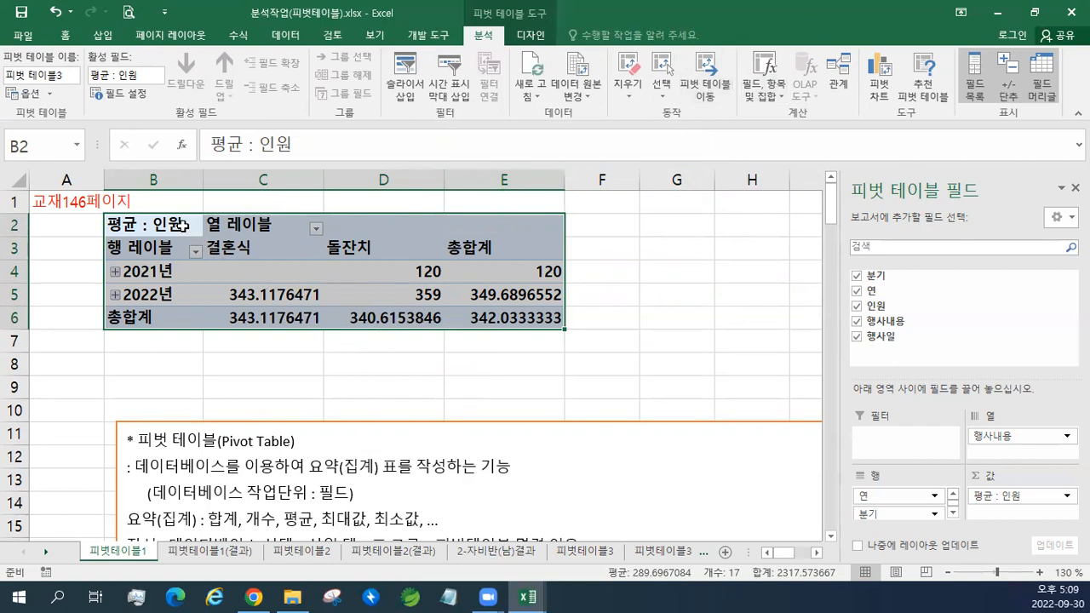
# Examine the pivot table's row labels, 행사내용 column labels and average values cell by cell
pyautogui.click(182, 225)
pyautogui.click(257, 228)
pyautogui.click(260, 253)
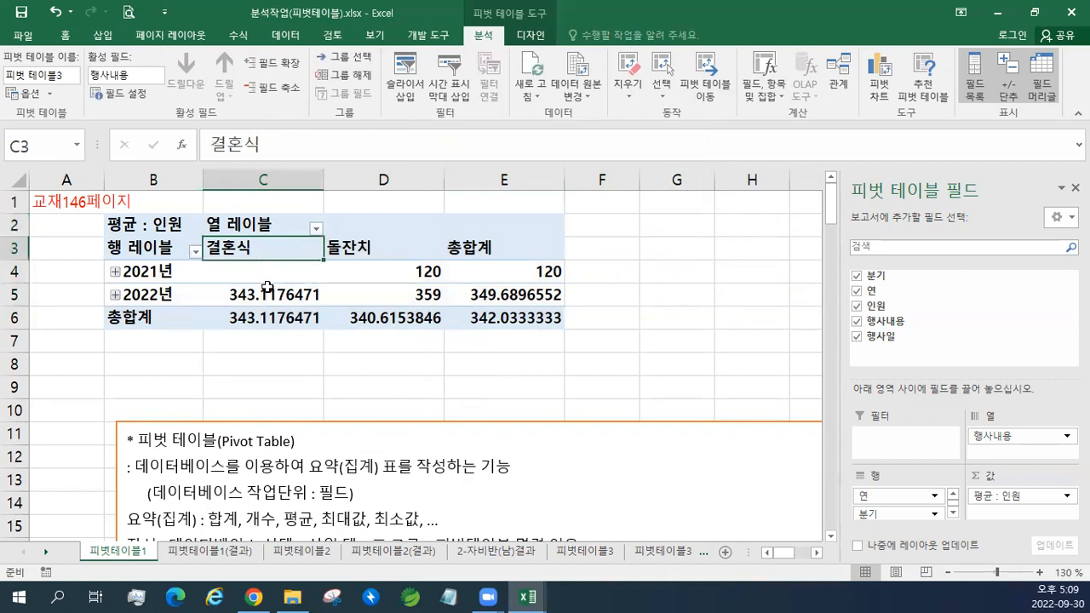
pyautogui.click(269, 293)
pyautogui.click(395, 293)
pyautogui.moveTo(381, 291)
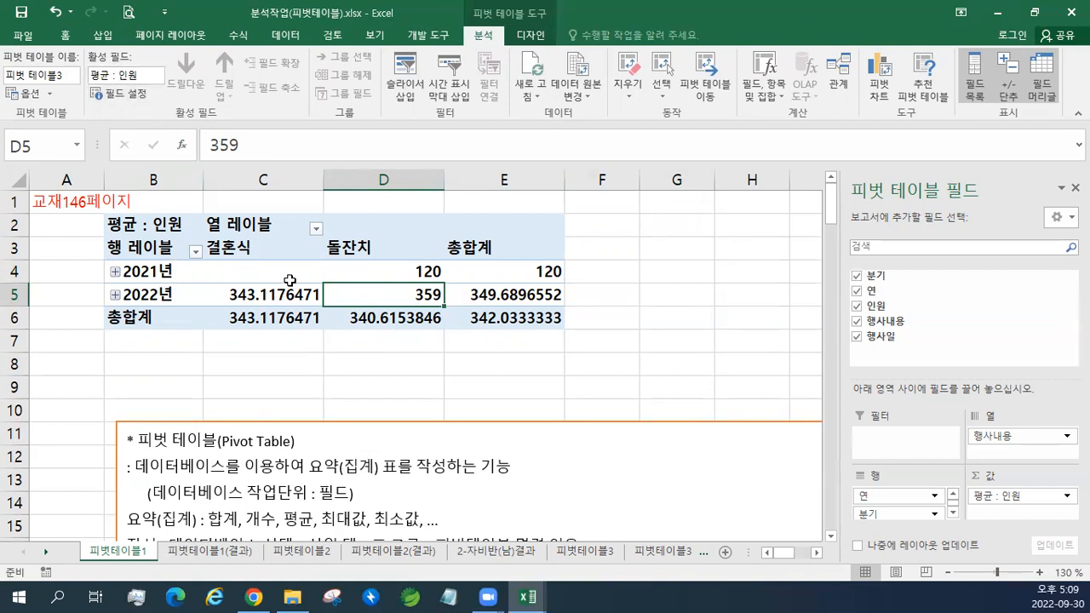
pyautogui.click(240, 251)
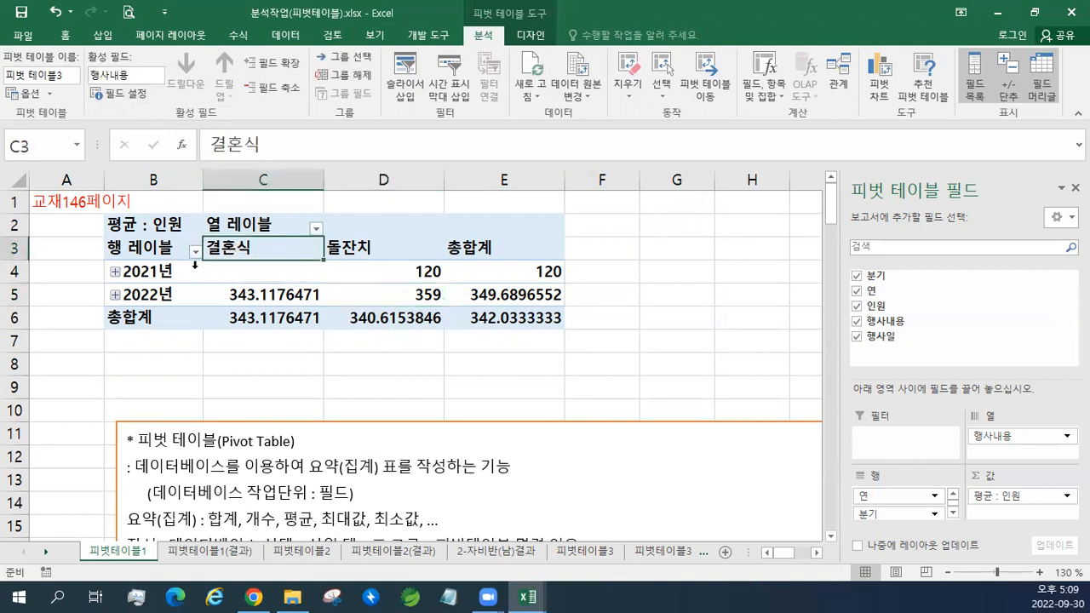
pyautogui.click(162, 274)
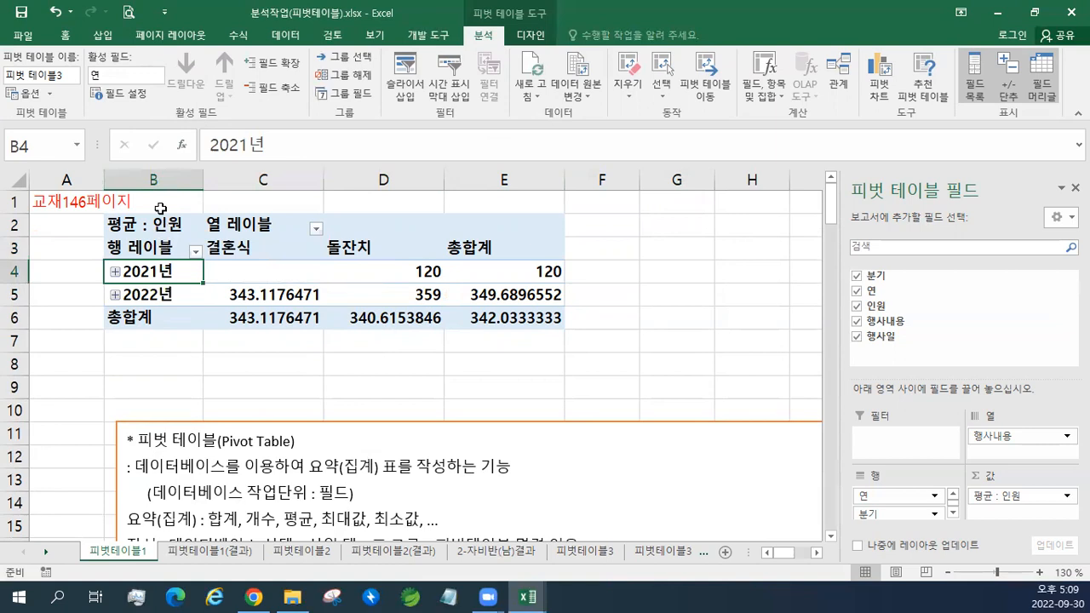
pyautogui.click(241, 248)
pyautogui.click(356, 252)
pyautogui.click(260, 264)
pyautogui.click(179, 249)
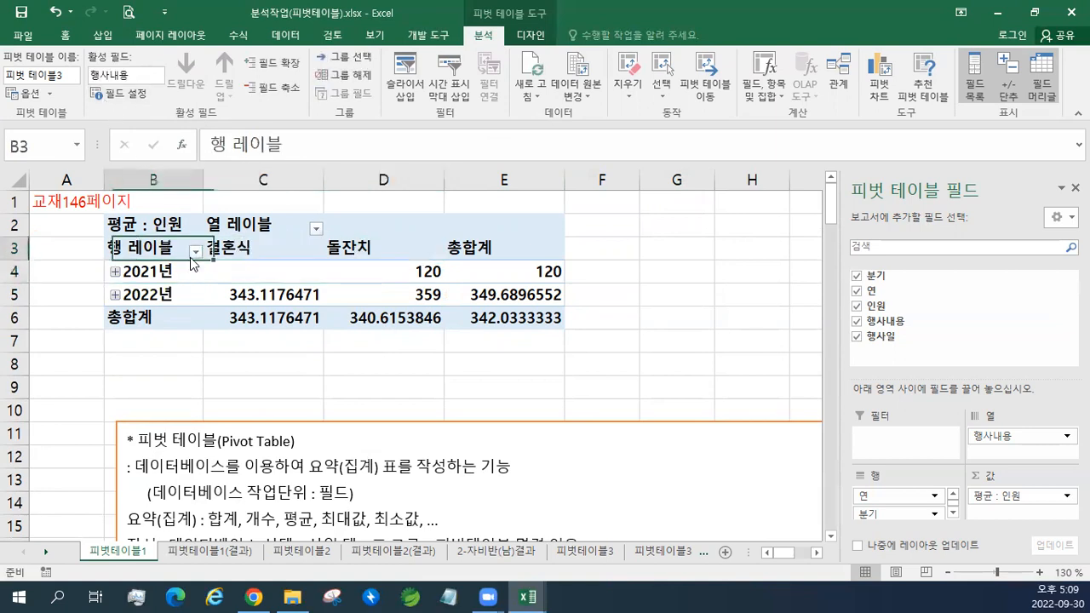
pyautogui.click(313, 248)
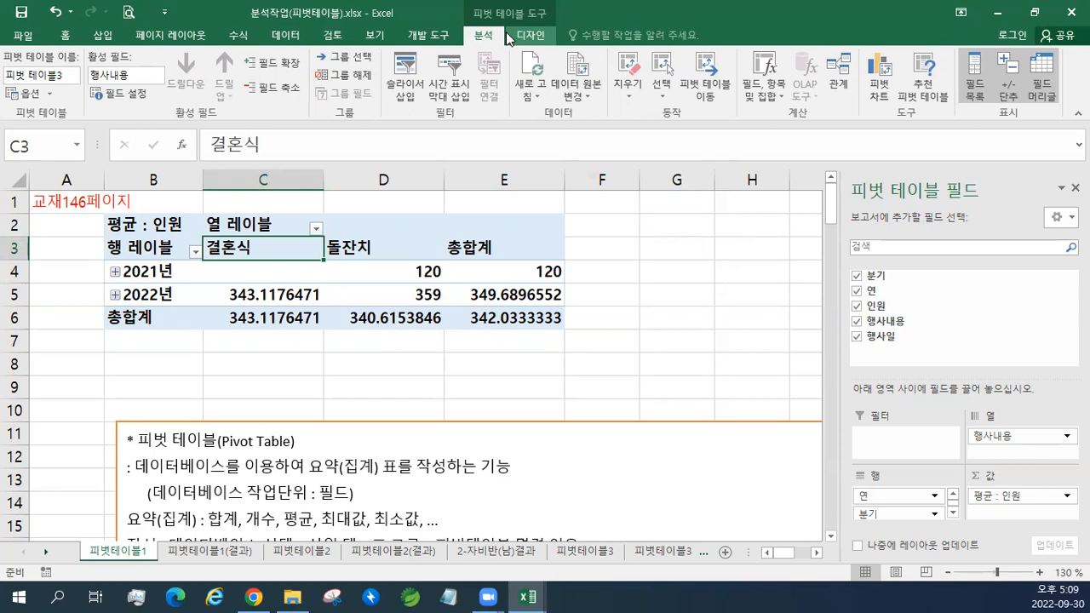
pyautogui.click(541, 41)
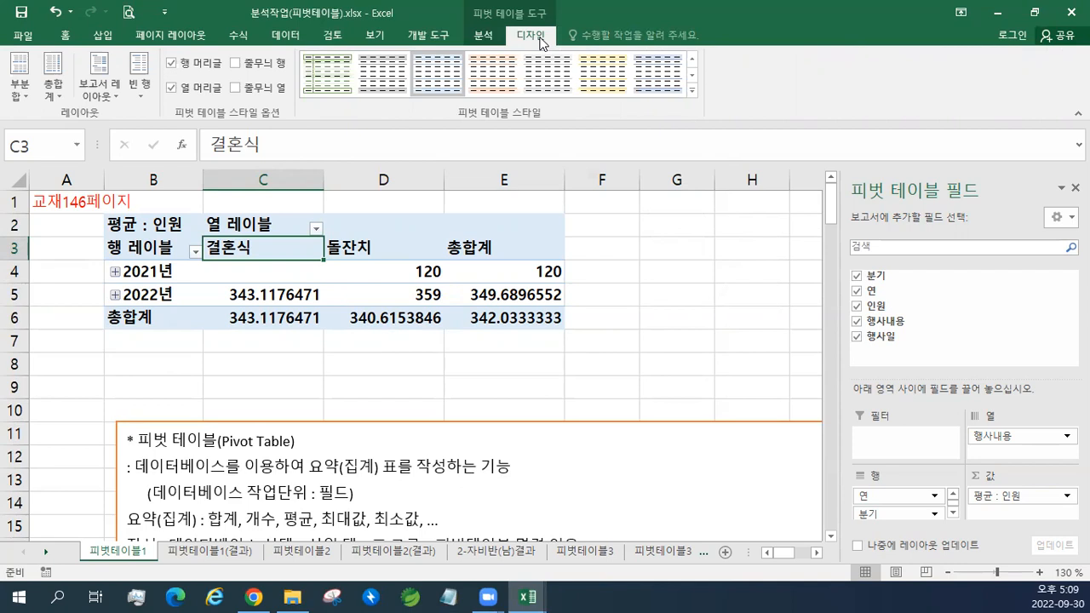
pyautogui.click(475, 35)
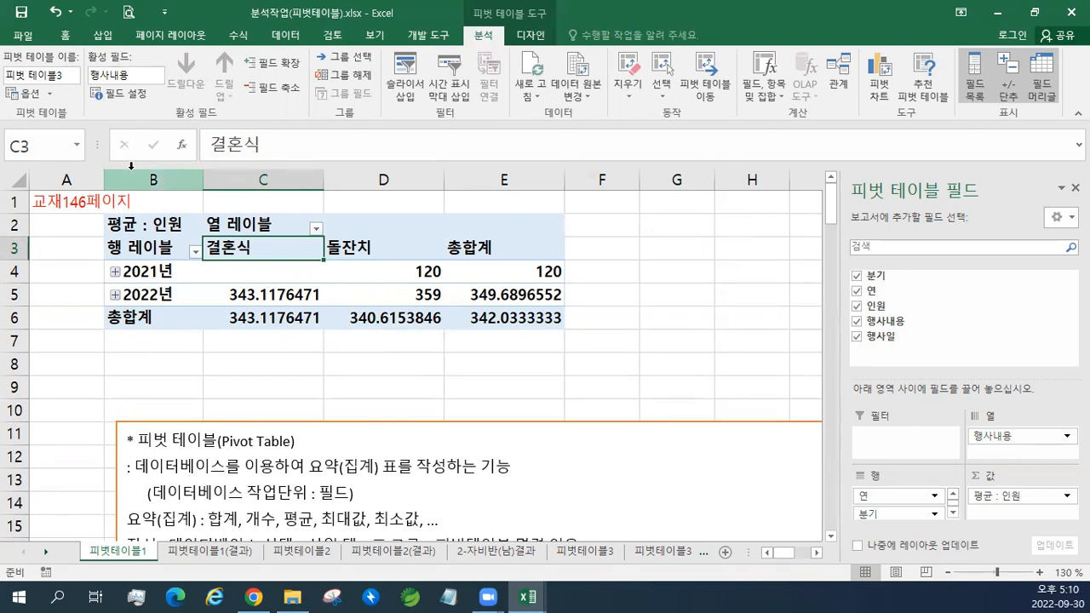
# Expand the 2021년 row group and examine its year, quarter and month levels alongside the pivot table's row fields
pyautogui.click(152, 271)
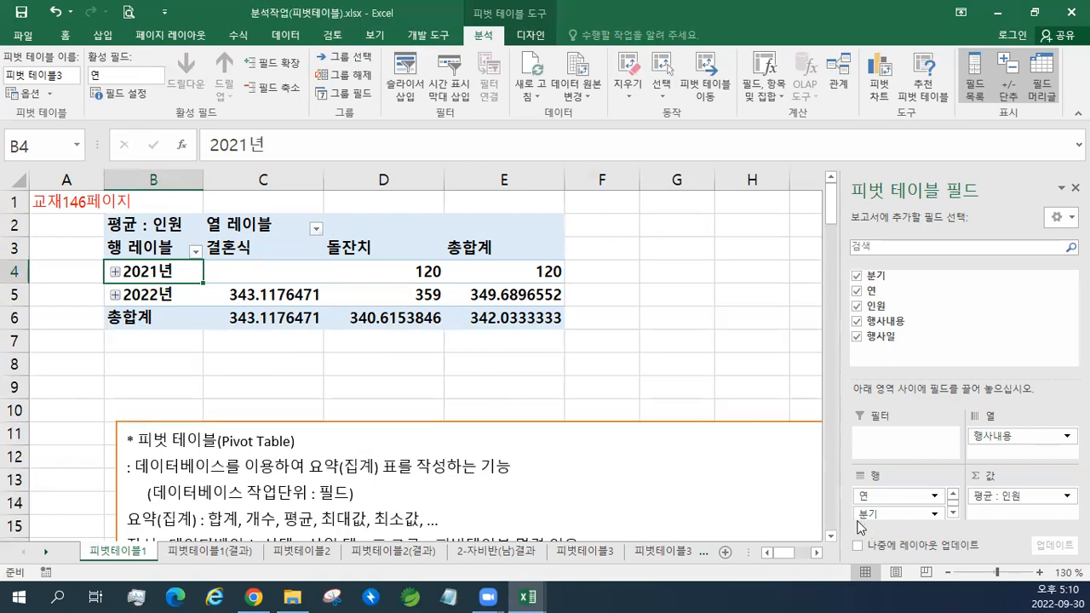
pyautogui.click(953, 515)
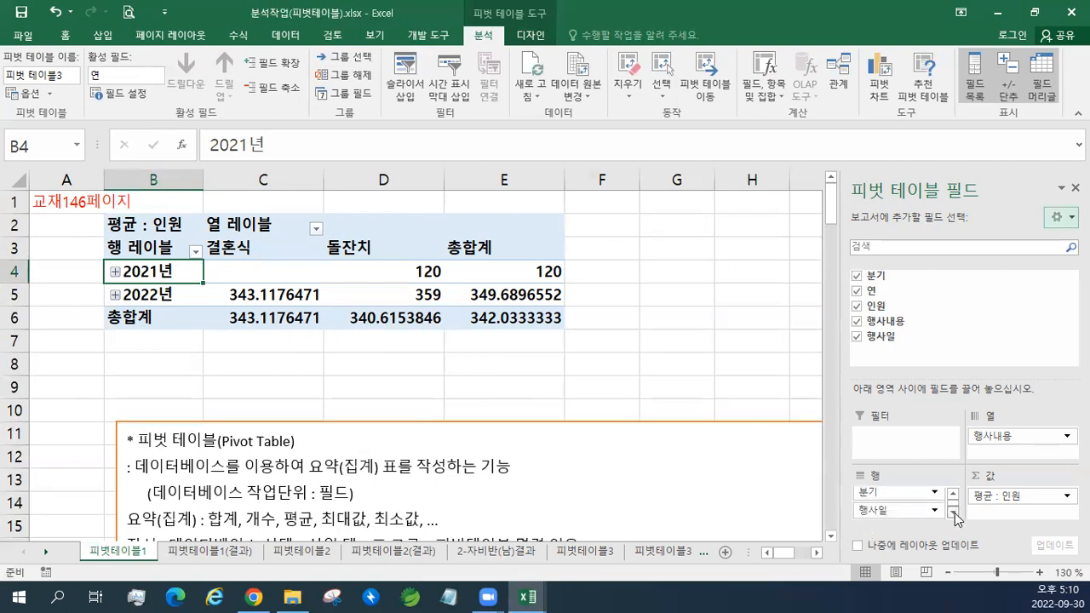
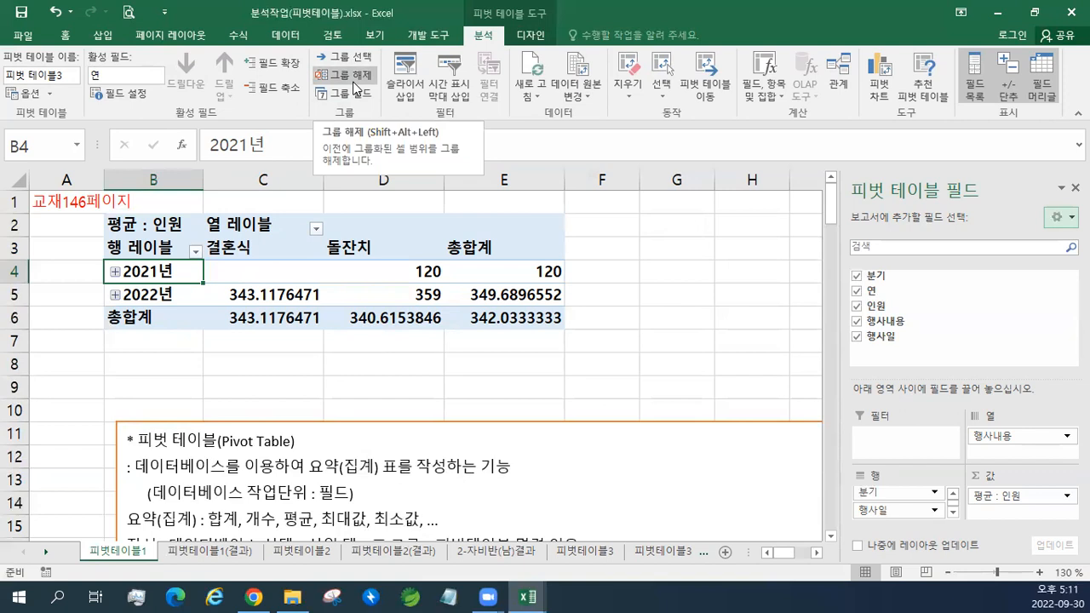
pyautogui.click(115, 272)
pyautogui.click(136, 295)
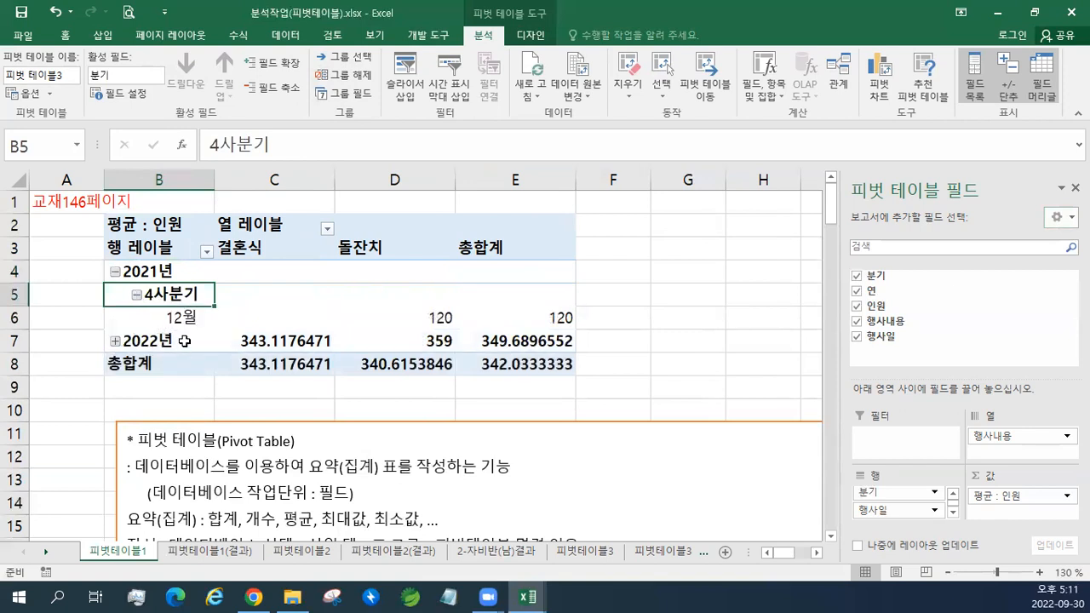
pyautogui.click(167, 274)
pyautogui.click(166, 292)
pyautogui.click(182, 317)
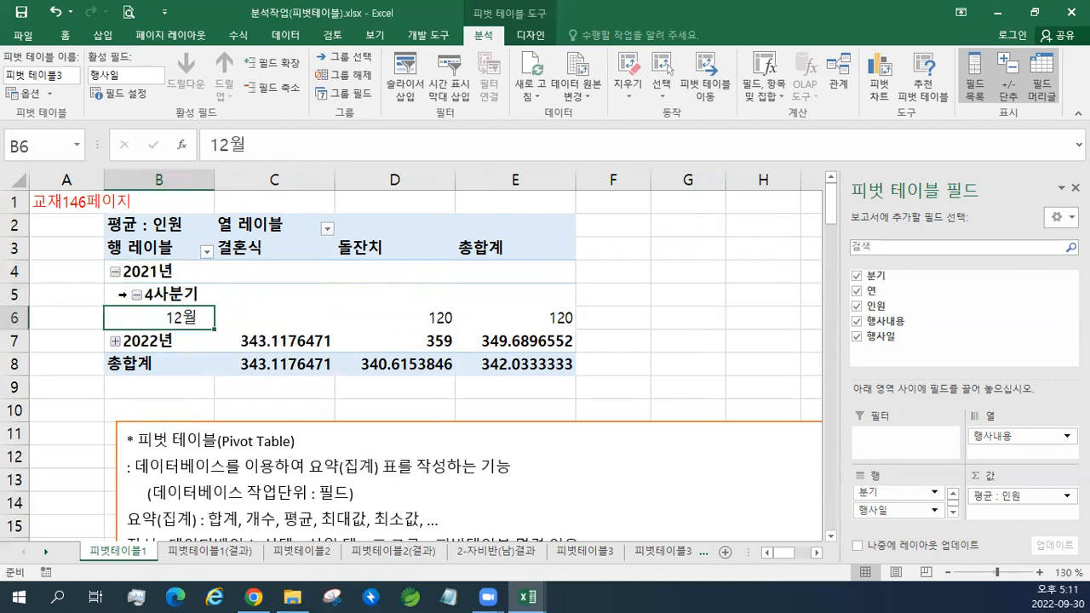
pyautogui.click(116, 272)
pyautogui.click(115, 273)
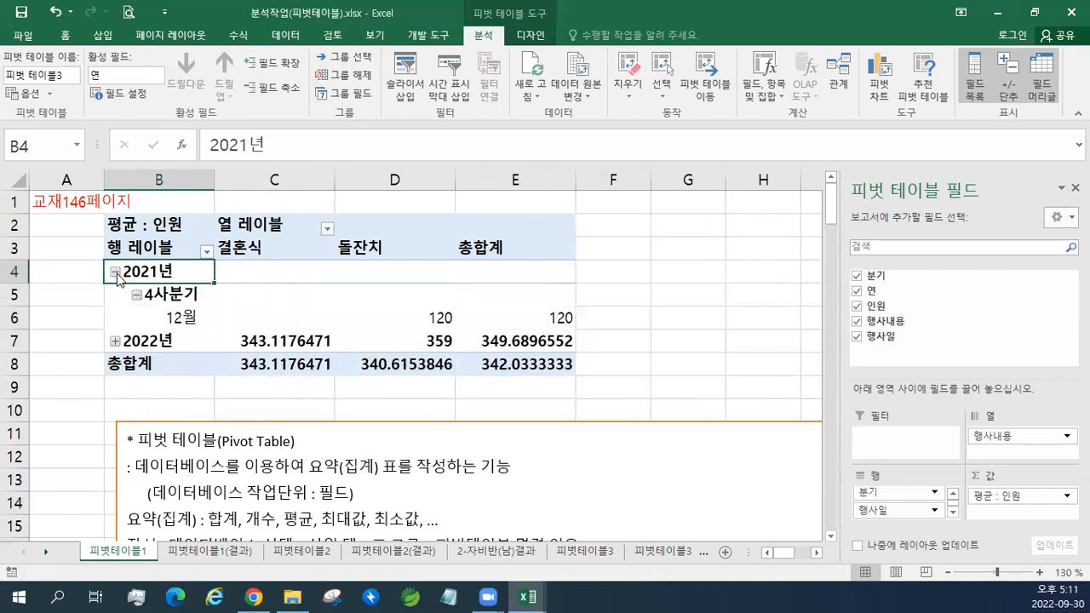
# Ungroup the date row labels and regroup the 행사일 field by month (월) only
pyautogui.click(340, 79)
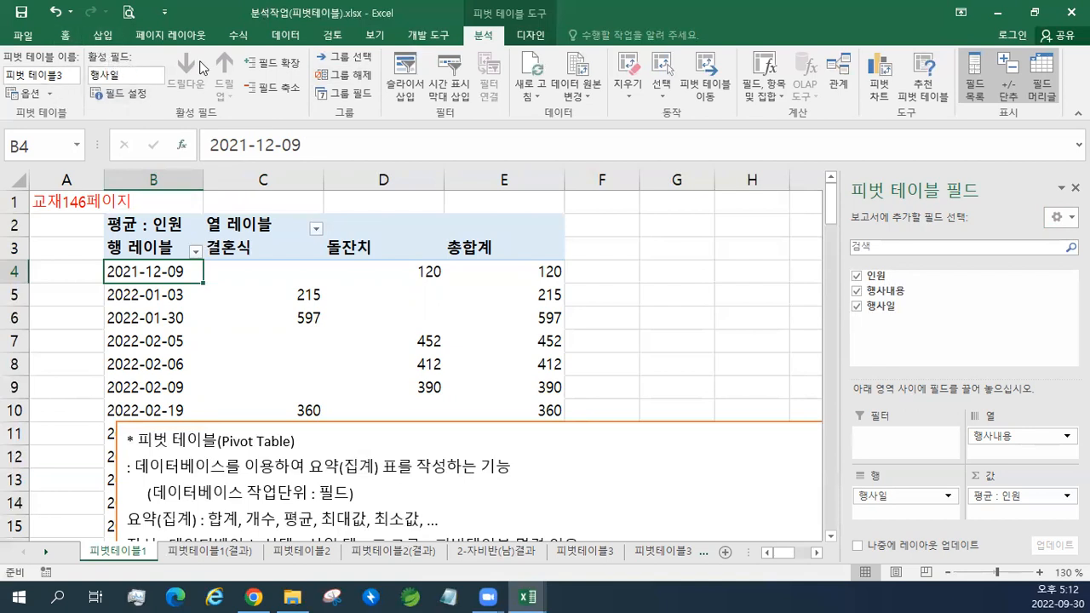
pyautogui.click(356, 95)
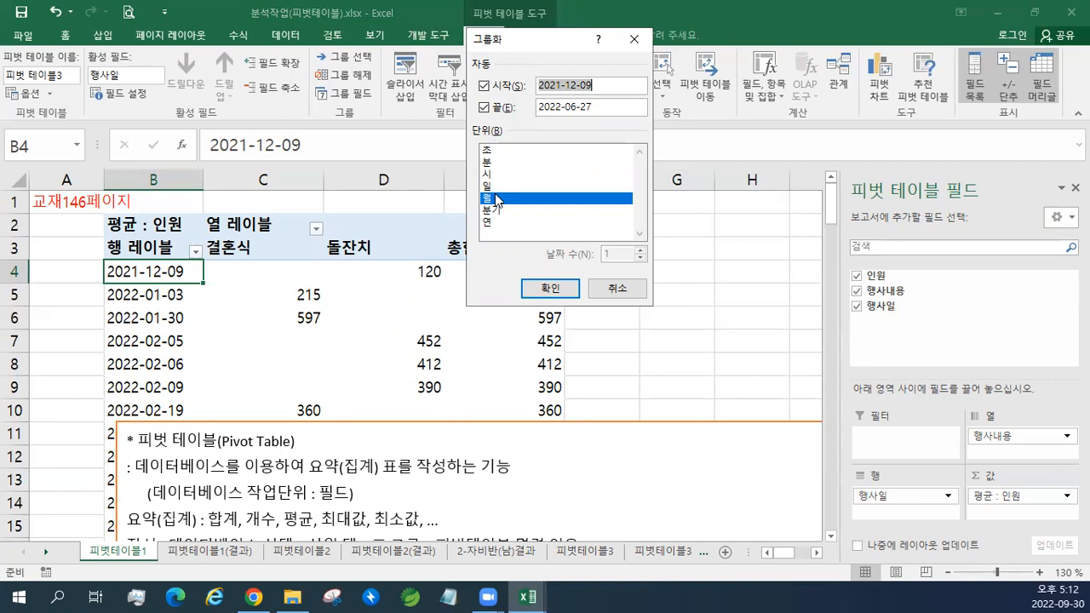
pyautogui.click(542, 286)
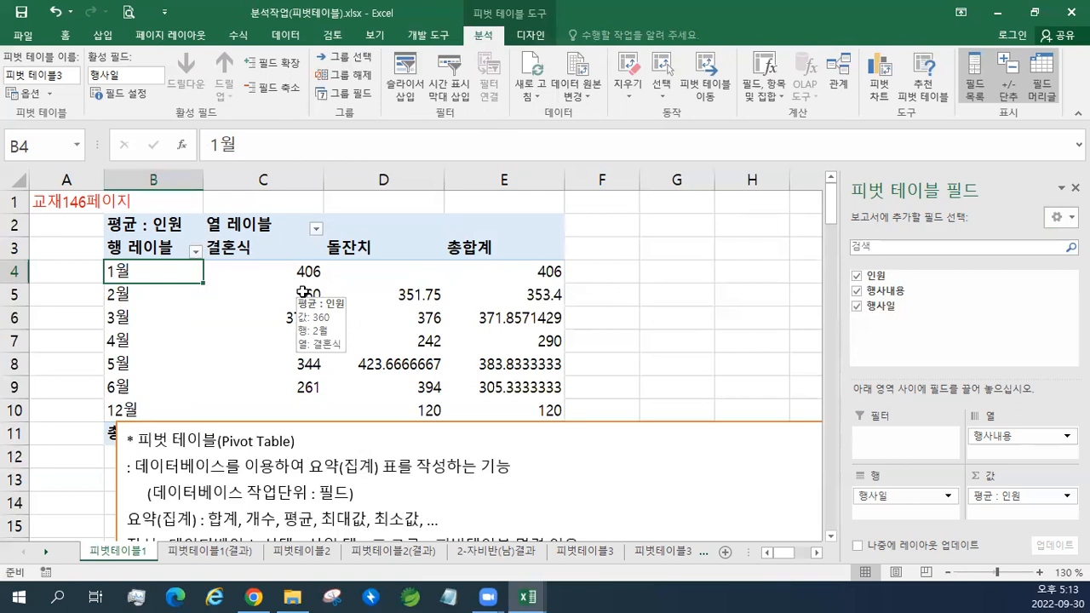
# Move the explanatory text box down to about row 13 so that it clears the pivot table's 총합계 row
pyautogui.click(533, 36)
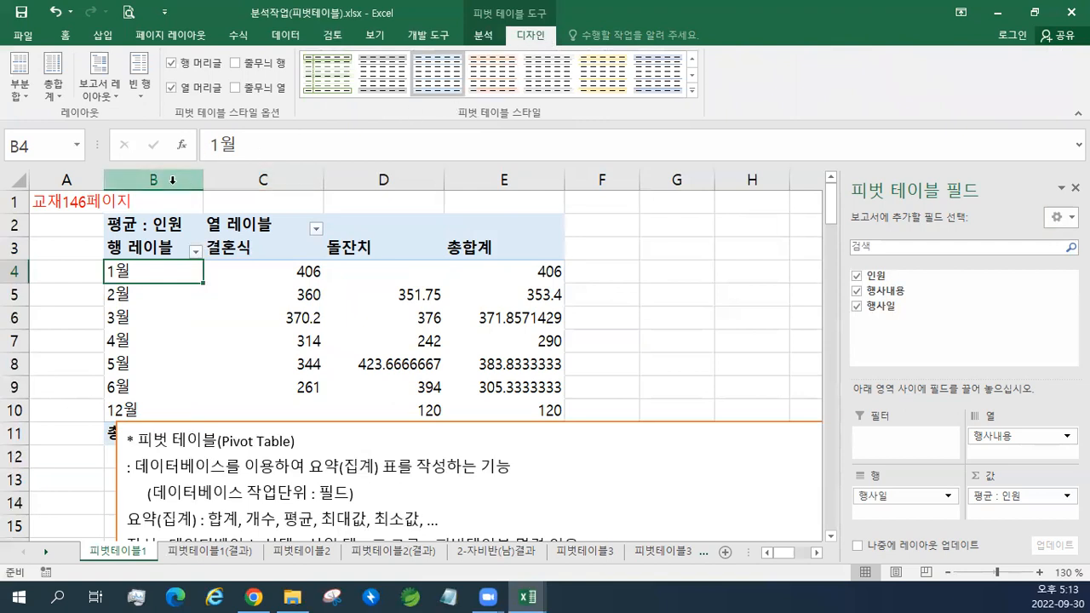
pyautogui.click(57, 101)
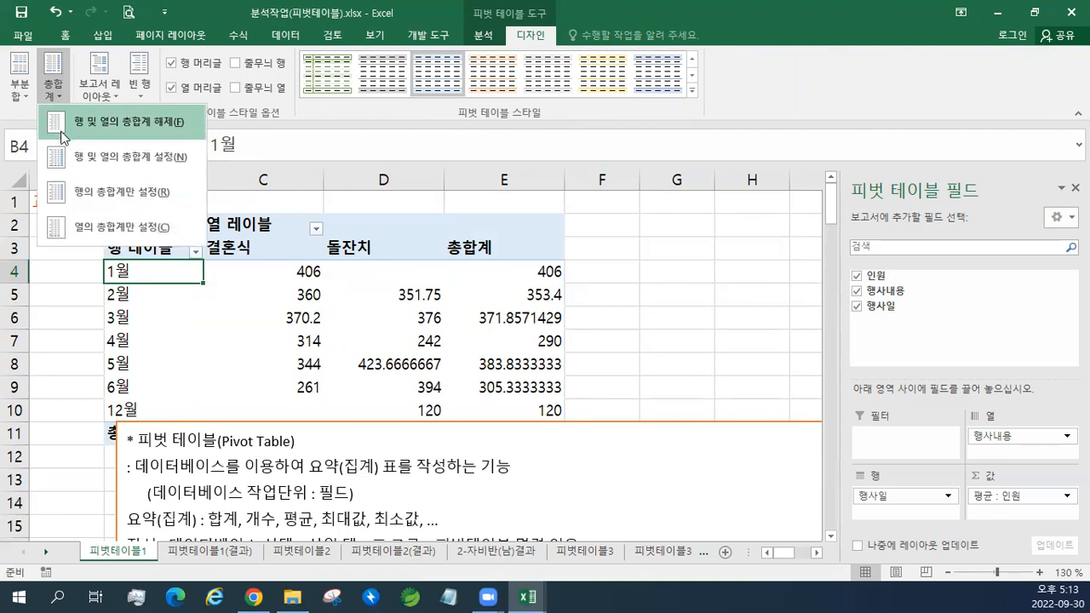
pyautogui.click(212, 425)
pyautogui.moveTo(213, 420); pyautogui.dragTo(213, 474)
pyautogui.click(154, 340)
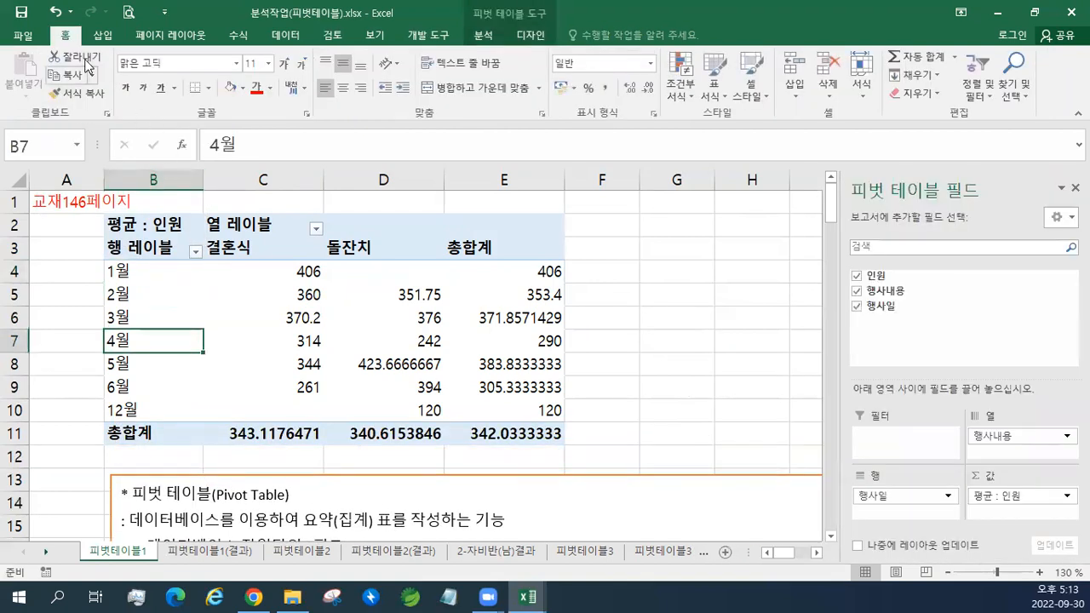
# Turn off the pivot table's grand totals for rows and columns, and turn both on again
pyautogui.click(530, 35)
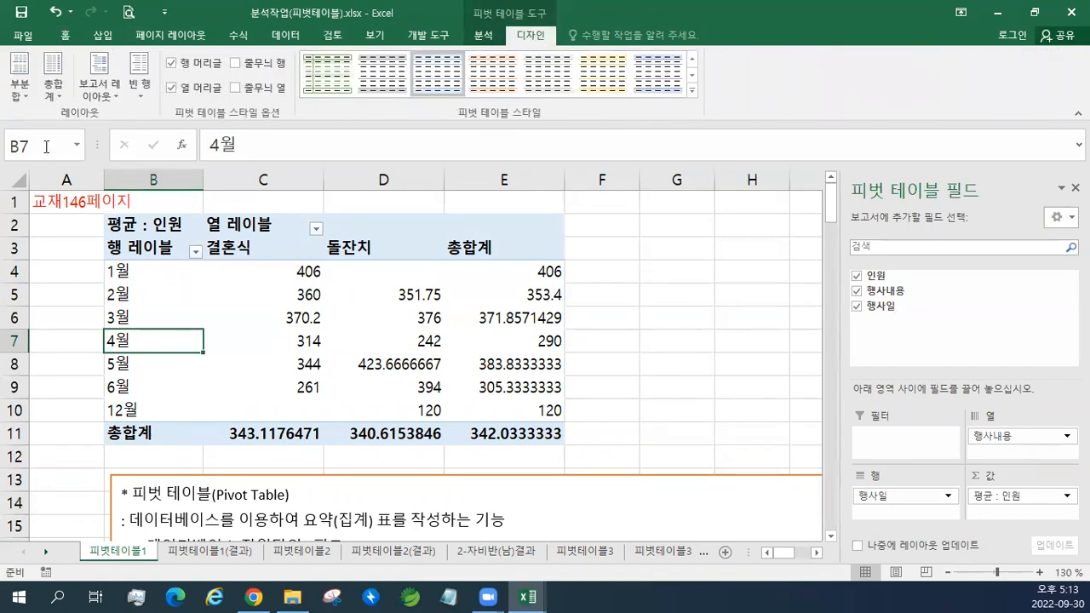
pyautogui.click(55, 92)
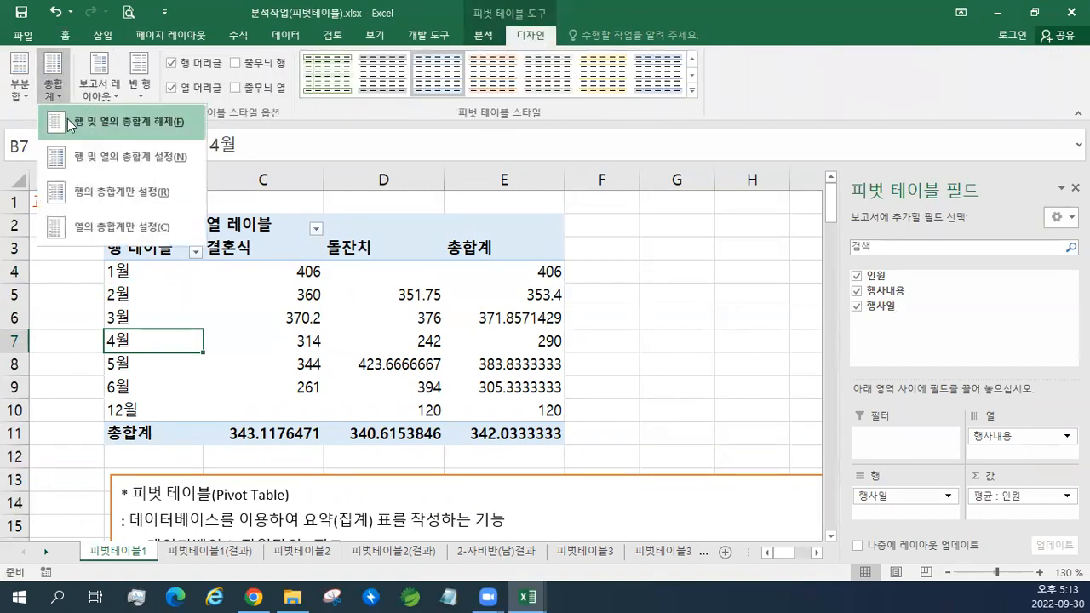
pyautogui.click(71, 125)
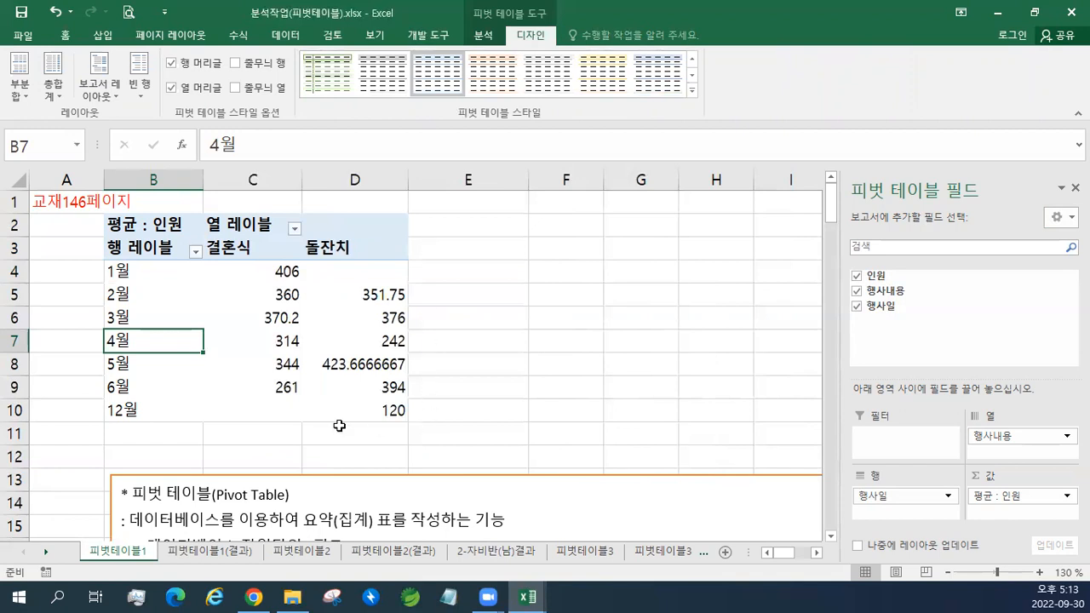
pyautogui.click(53, 85)
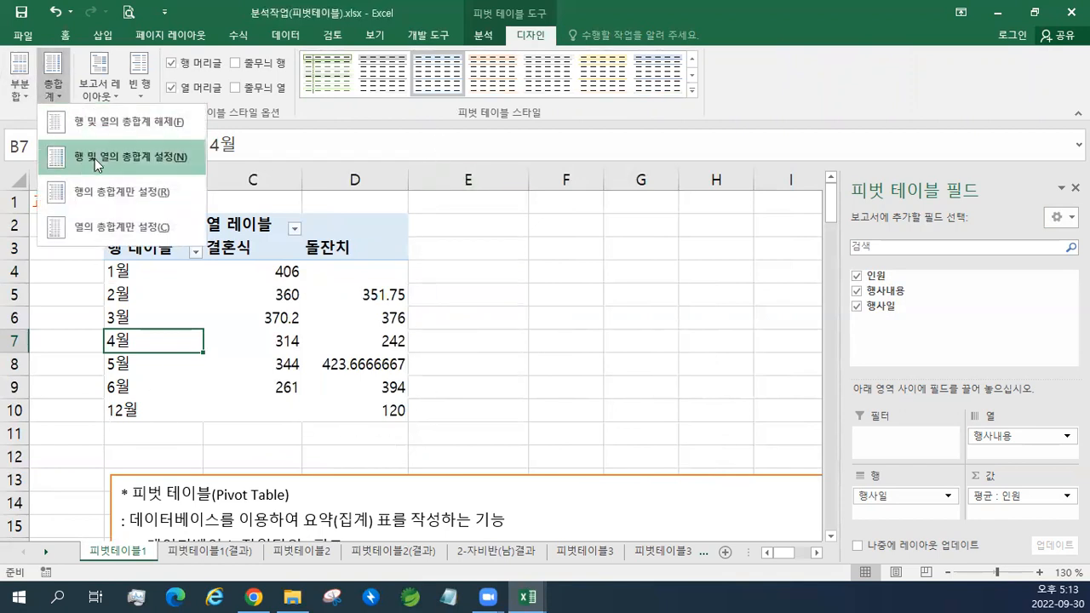
pyautogui.click(95, 159)
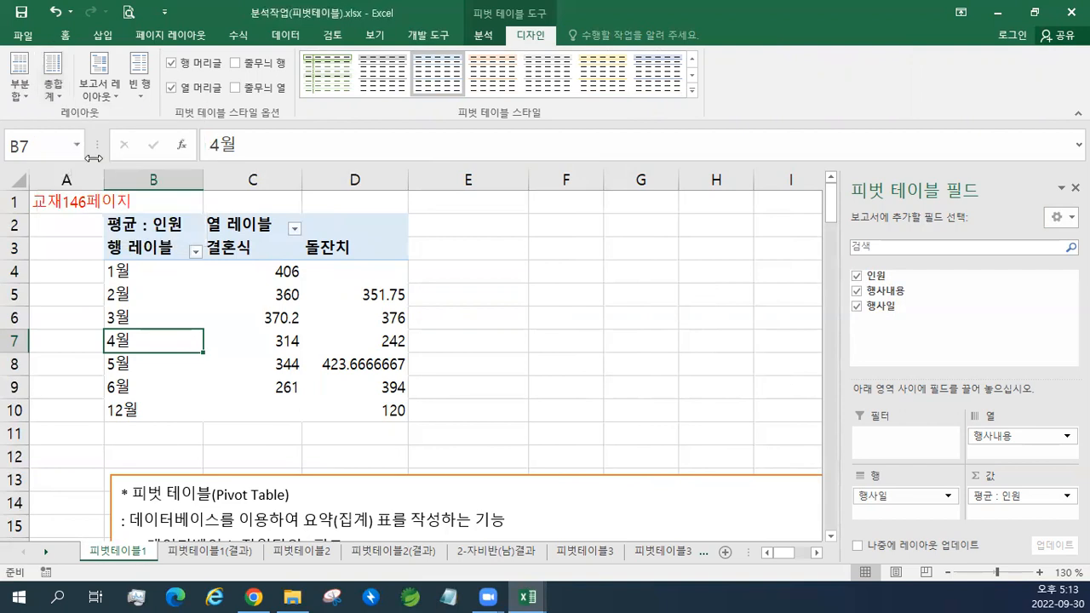
# Show the pivot table's grand totals for rows only, and switch them to columns only
pyautogui.click(47, 94)
pyautogui.click(89, 187)
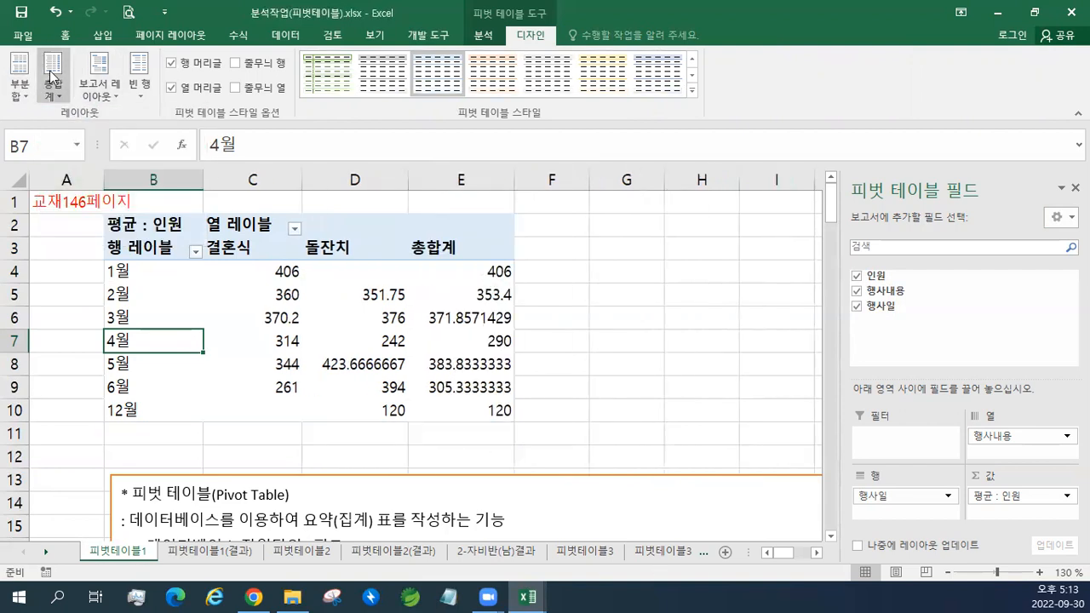
pyautogui.click(52, 77)
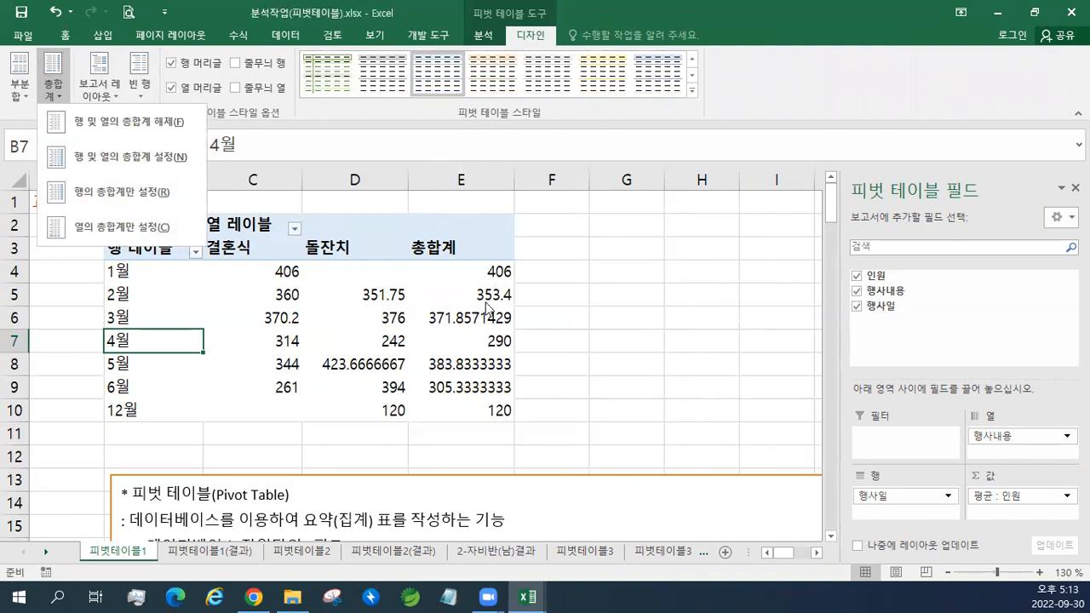
pyautogui.click(118, 230)
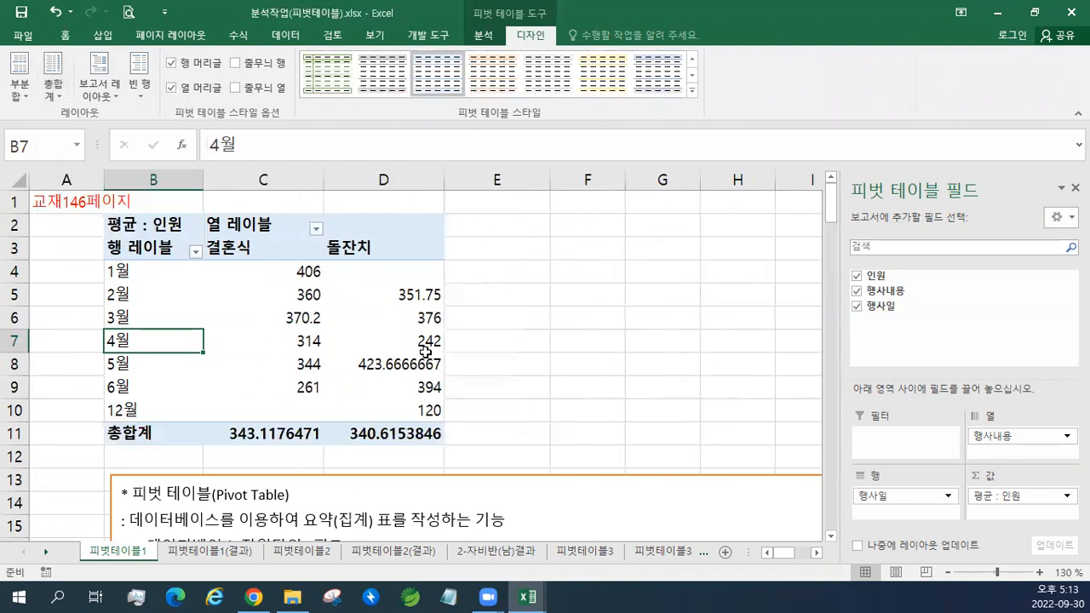
# Set the pivot table's grand totals to rows only (행의 총합계만 설정)
pyautogui.click(60, 97)
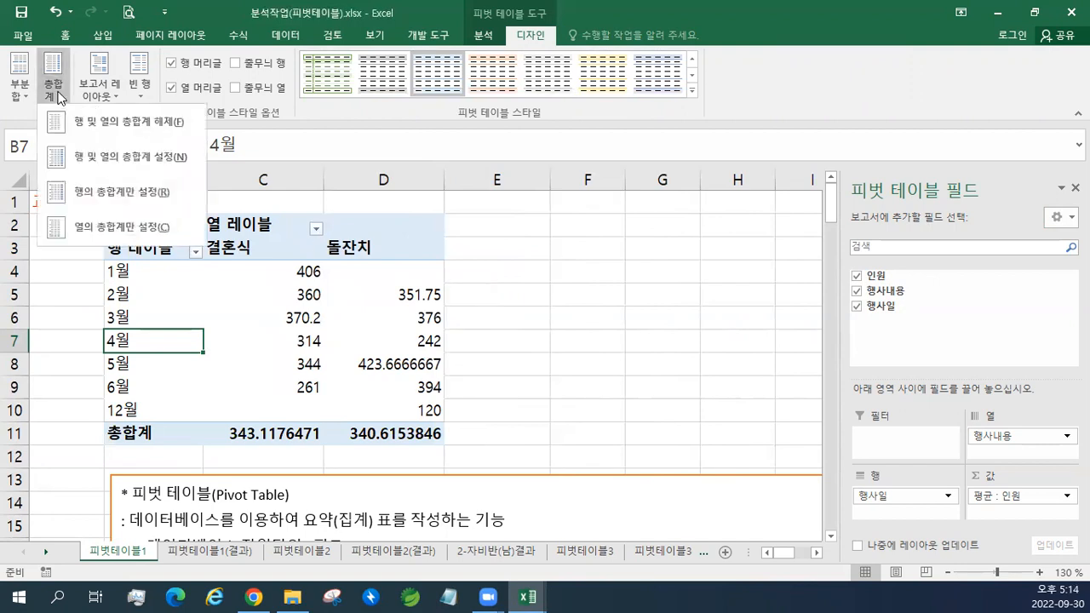
pyautogui.click(79, 195)
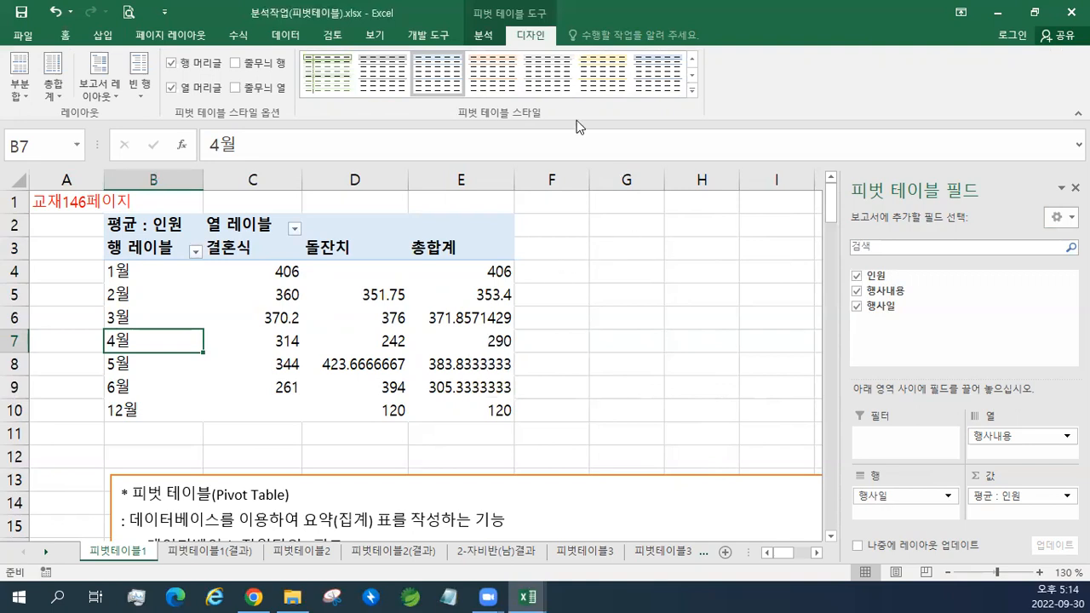
# Select the 결혼식 heading and the value cells C4 and D5 to check which field is active for each
pyautogui.click(491, 41)
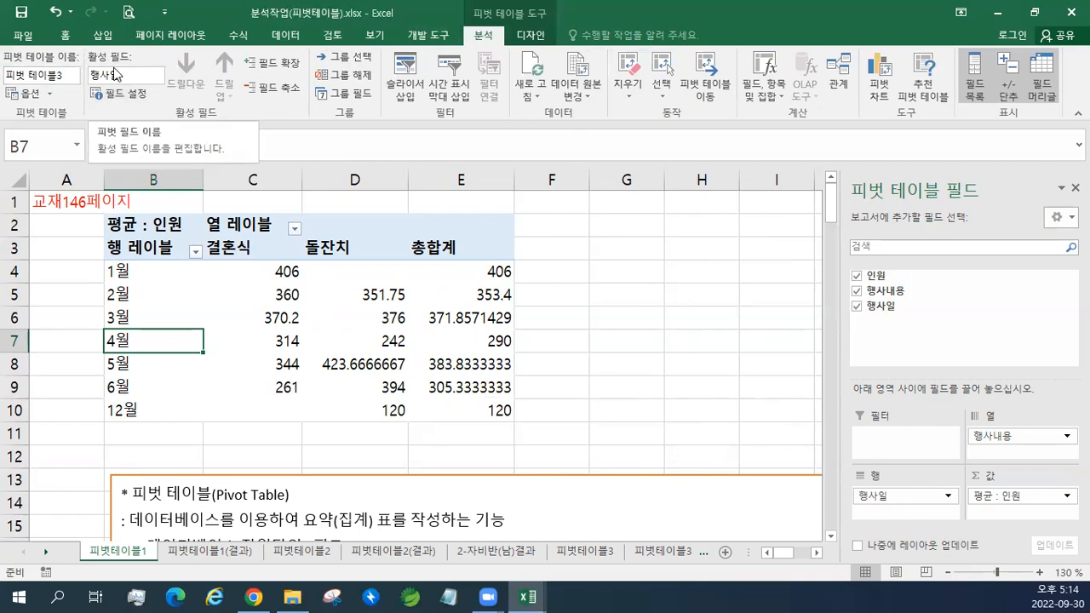
pyautogui.click(252, 242)
pyautogui.click(281, 273)
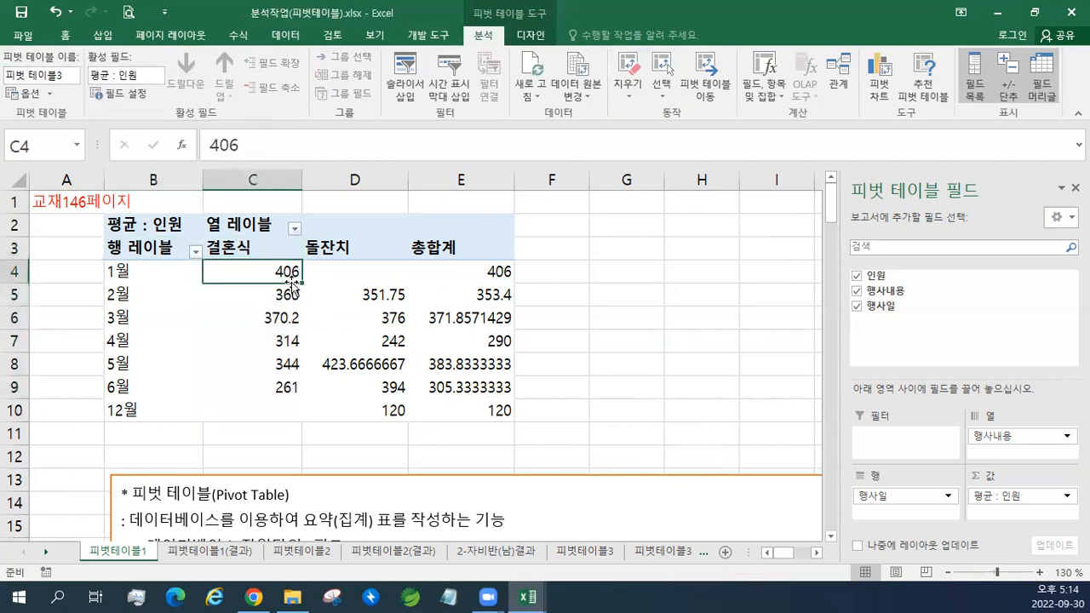
pyautogui.click(349, 294)
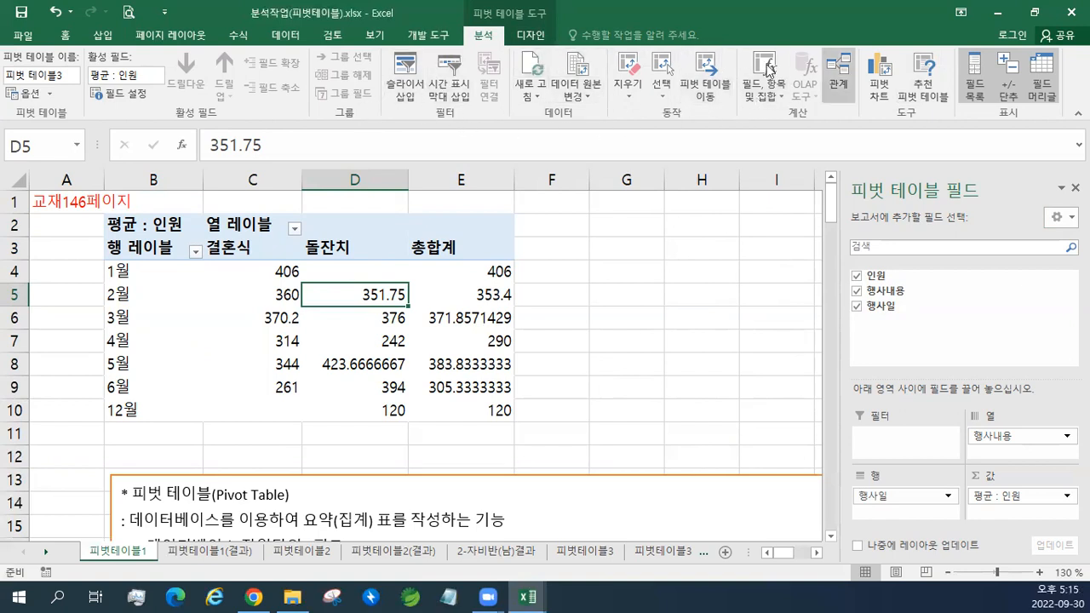
pyautogui.click(539, 36)
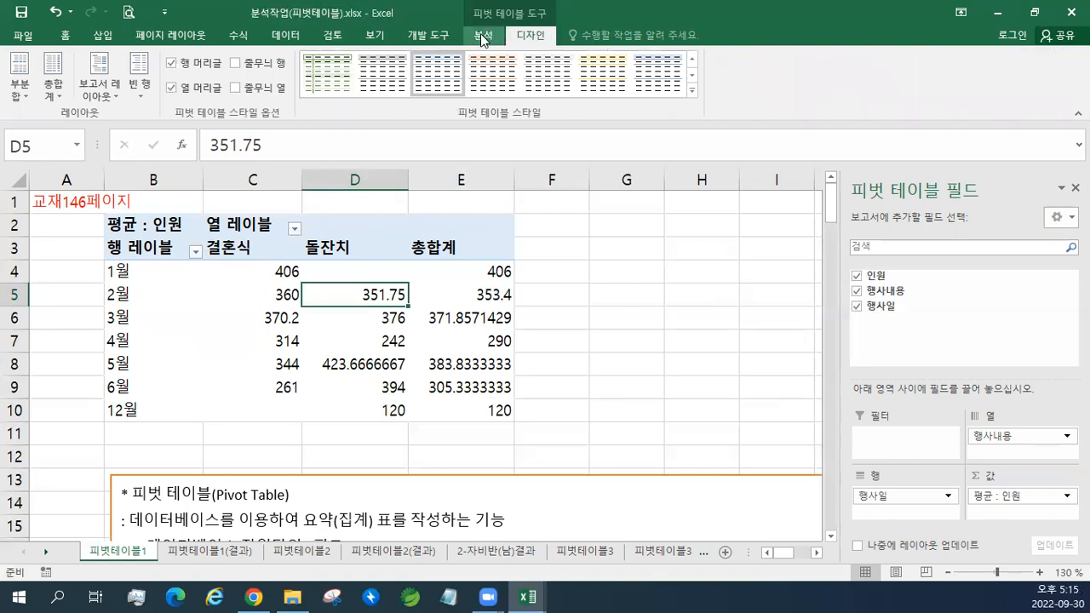
pyautogui.click(484, 35)
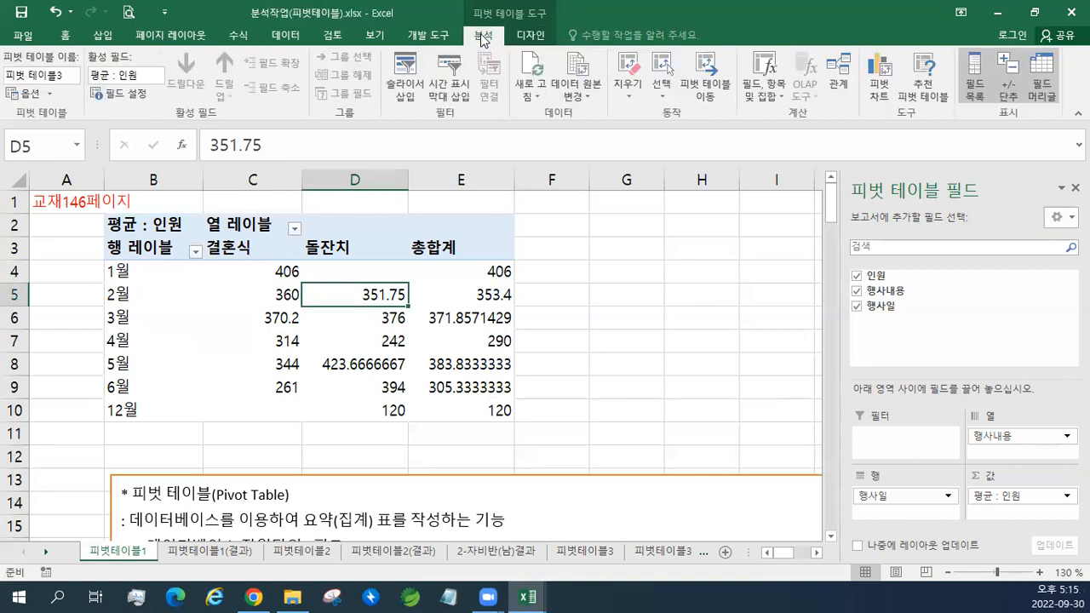
pyautogui.click(529, 38)
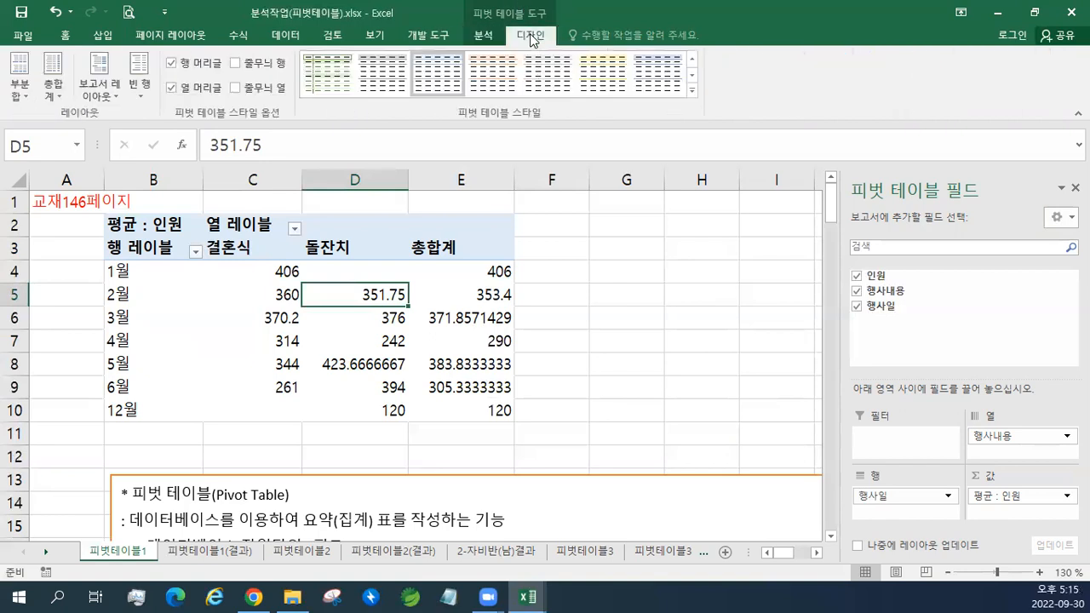
pyautogui.click(482, 39)
pyautogui.click(66, 37)
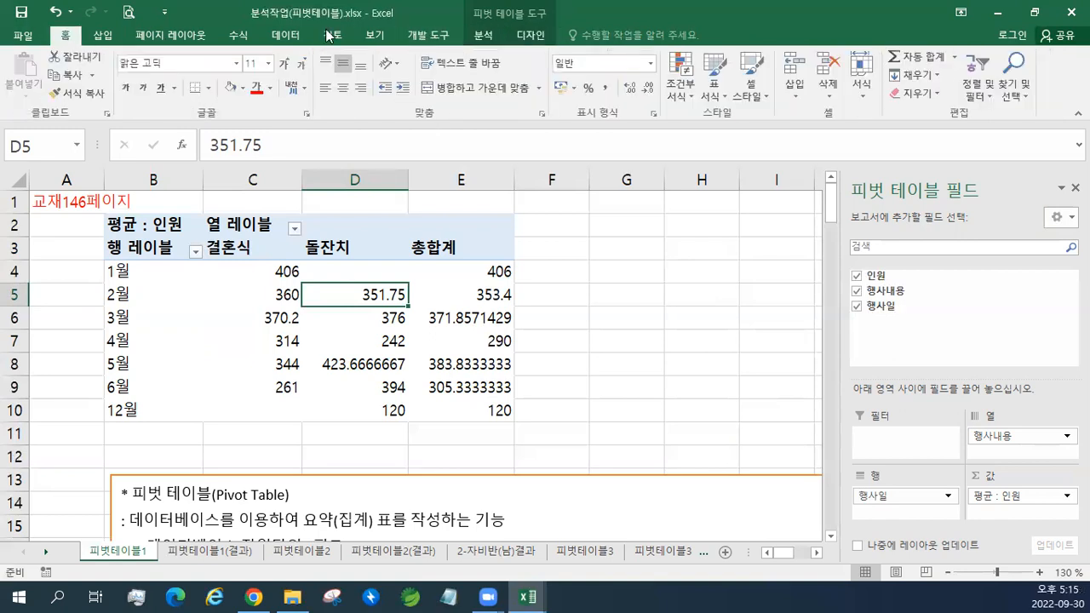
pyautogui.click(483, 37)
pyautogui.click(530, 38)
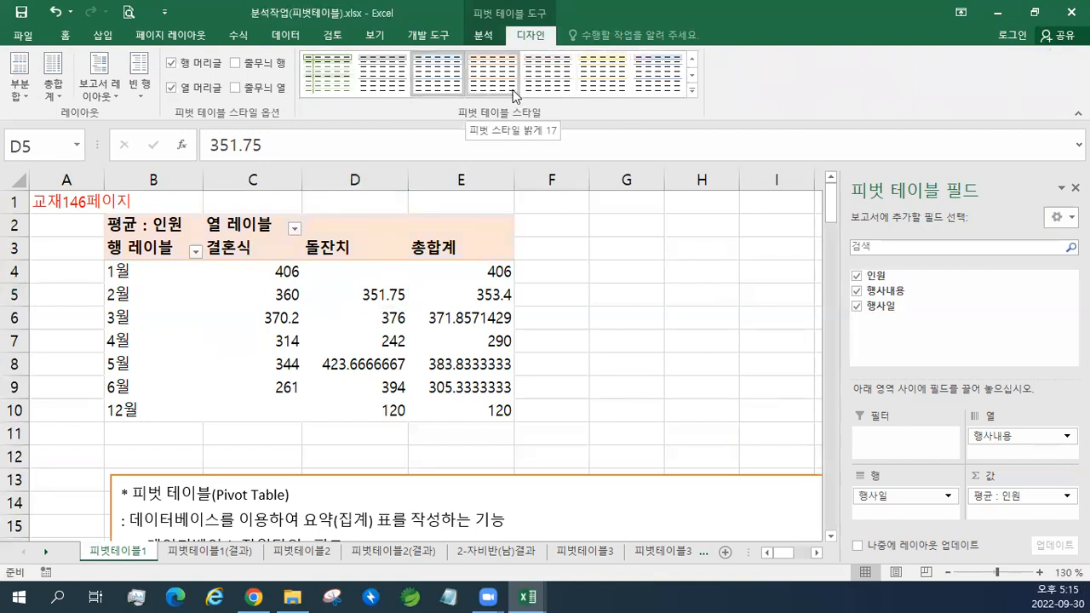
# Format the 평균 : 인원 value field with the 숫자 number category and 0 decimal places
pyautogui.click(483, 37)
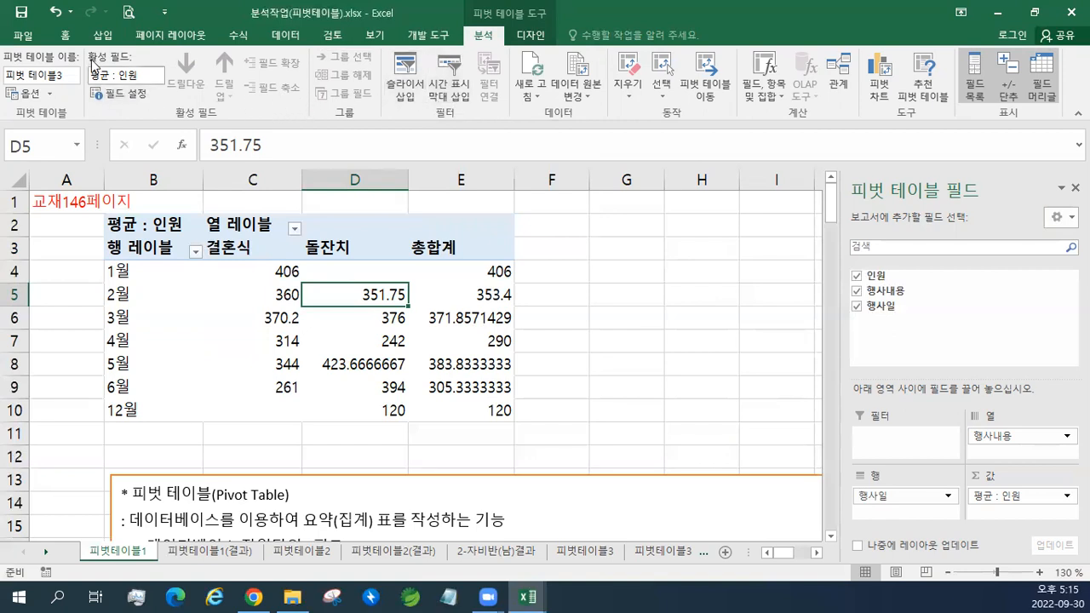
pyautogui.click(127, 94)
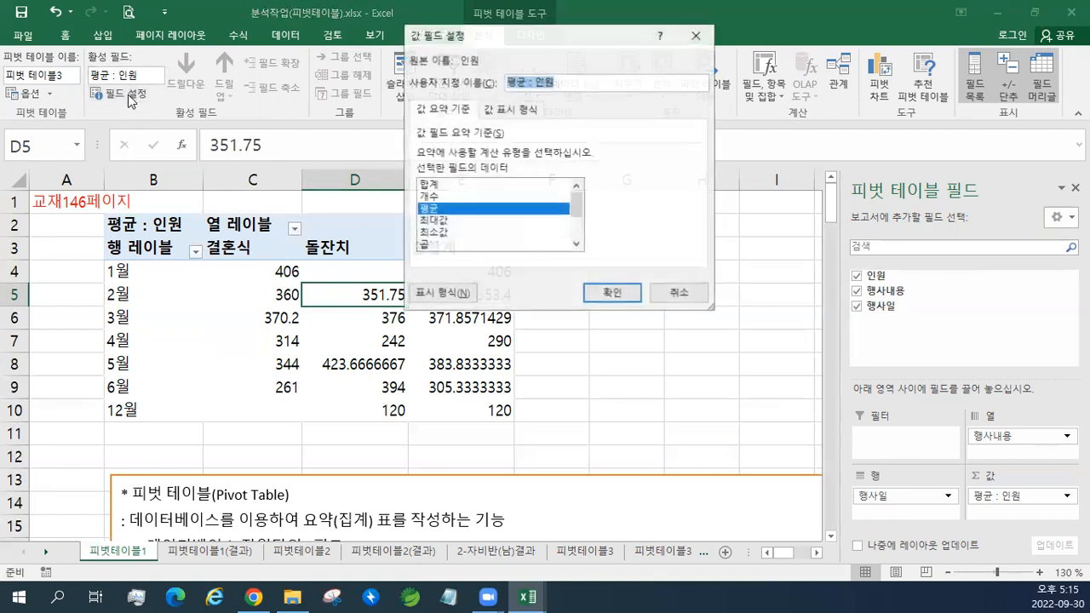
pyautogui.moveTo(446, 39); pyautogui.dragTo(374, 38)
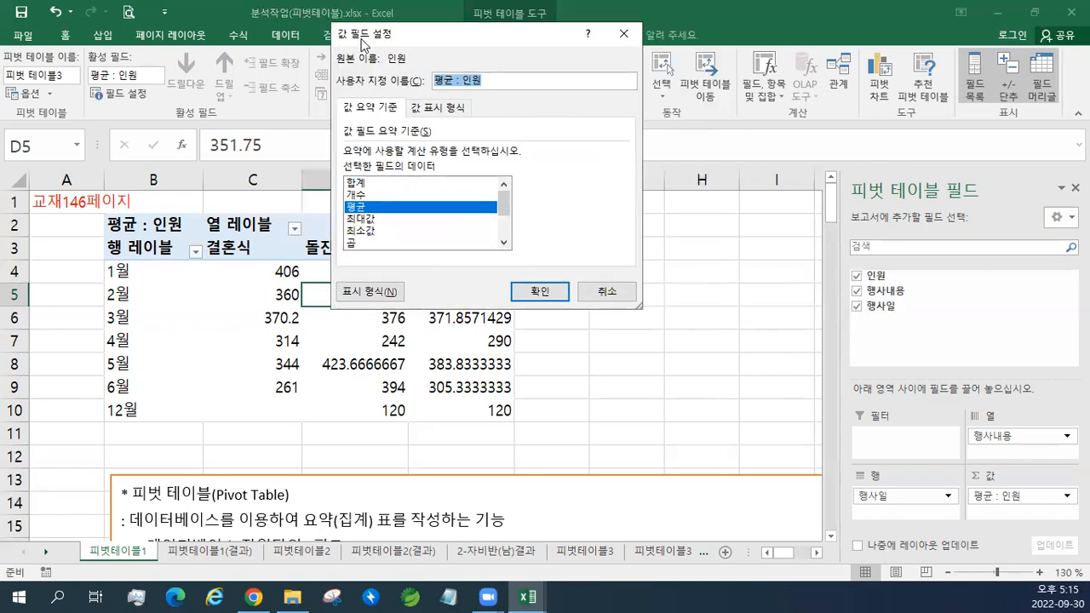
pyautogui.click(390, 292)
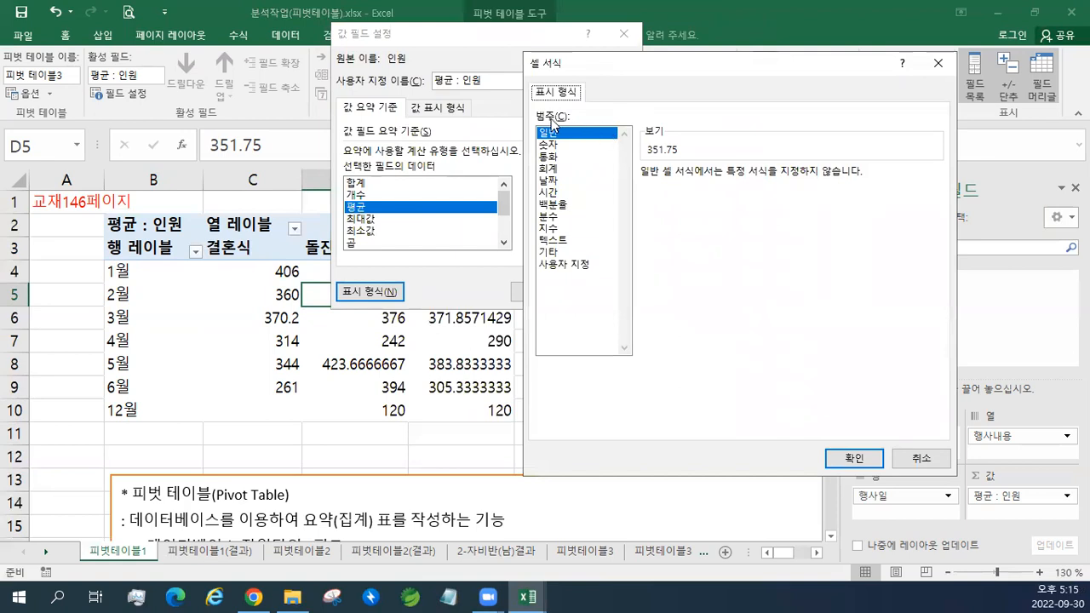
pyautogui.click(550, 145)
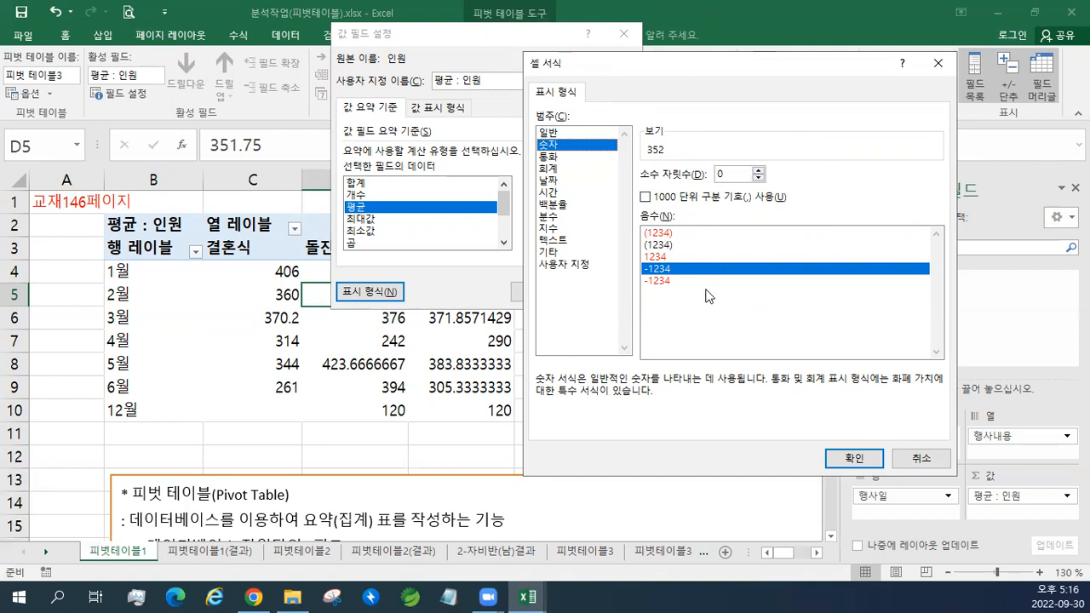
pyautogui.click(857, 461)
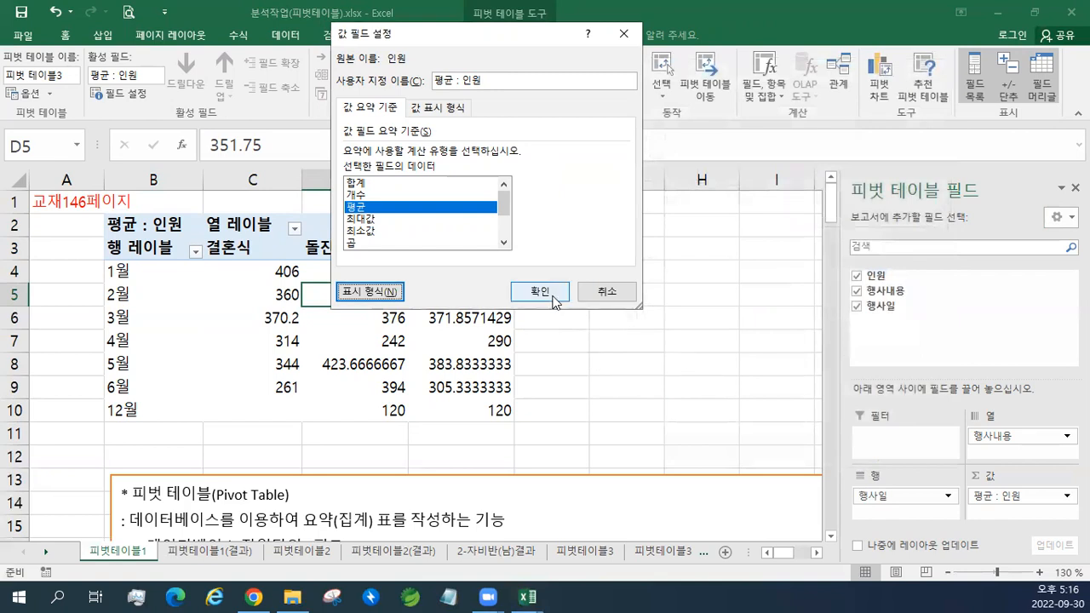
pyautogui.click(542, 293)
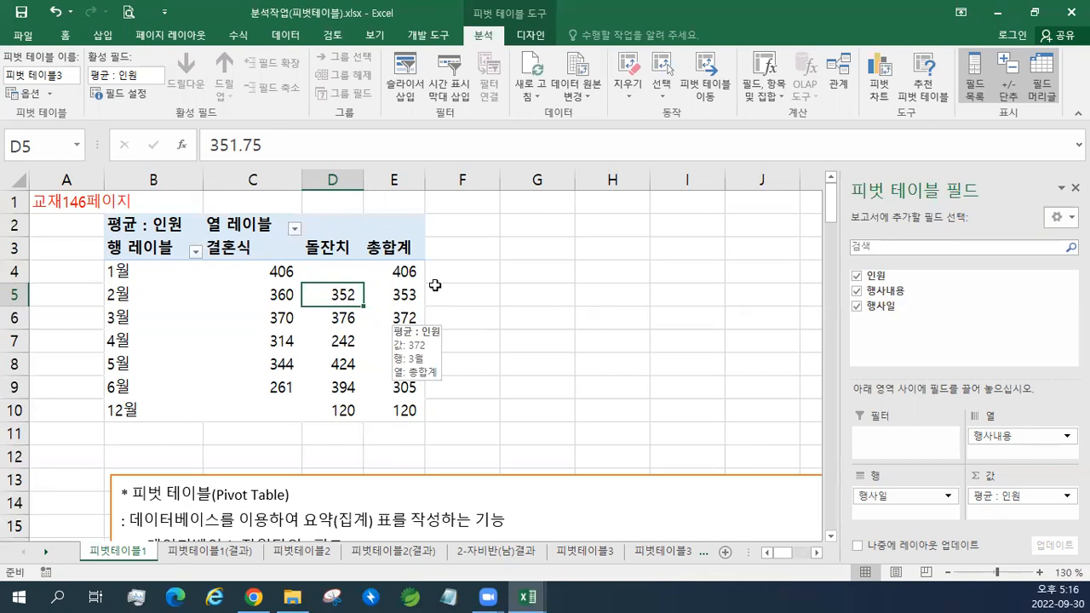
# Review the pivot table notes below the table, and apply the grey 피벗 스타일 밝게 15 style to the pivot table
pyautogui.scroll(-8, 439, 324)
pyautogui.scroll(-5, 439, 324)
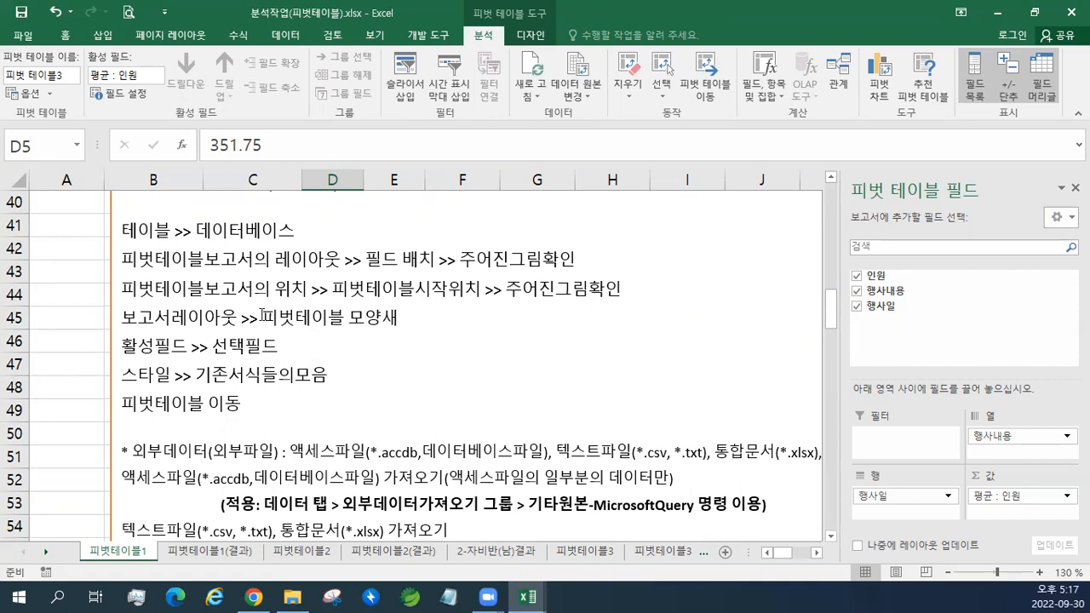
pyautogui.scroll(2, 261, 315)
pyautogui.scroll(12, 262, 315)
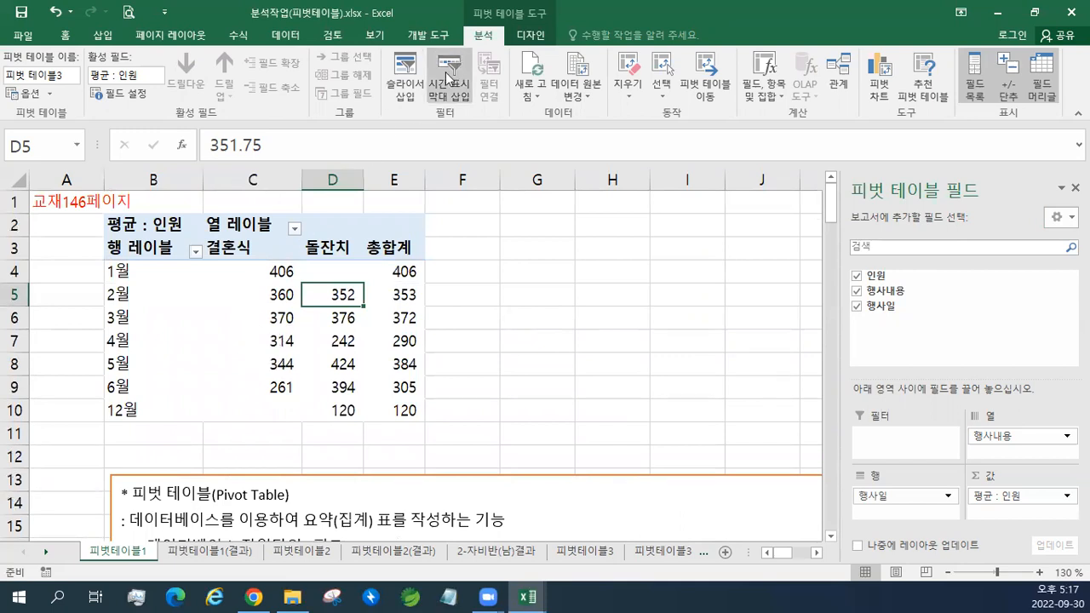
pyautogui.click(529, 36)
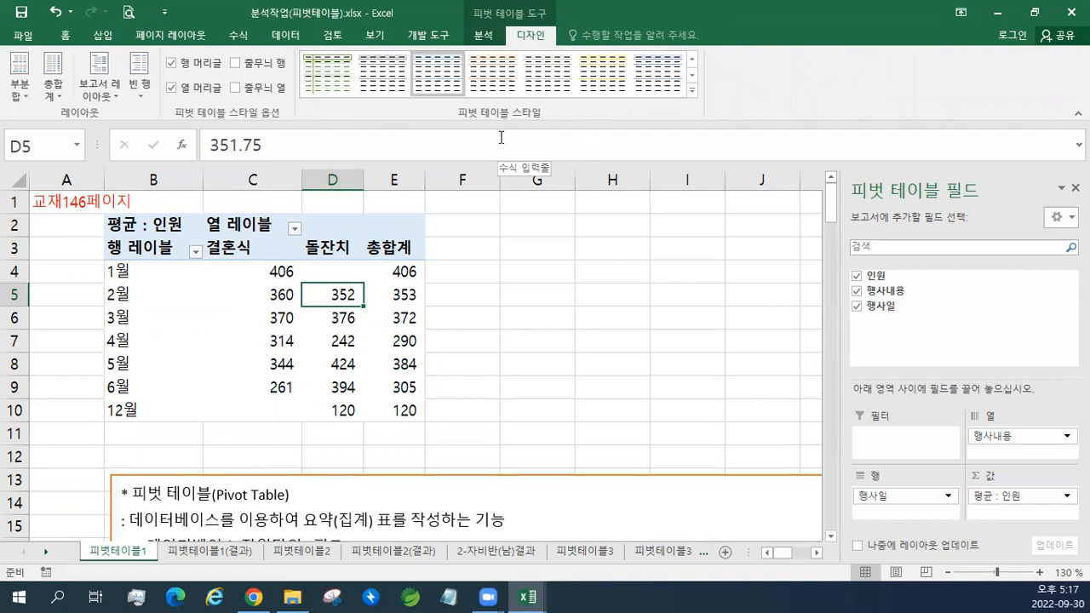
pyautogui.click(694, 92)
pyautogui.scroll(-3, 420, 240)
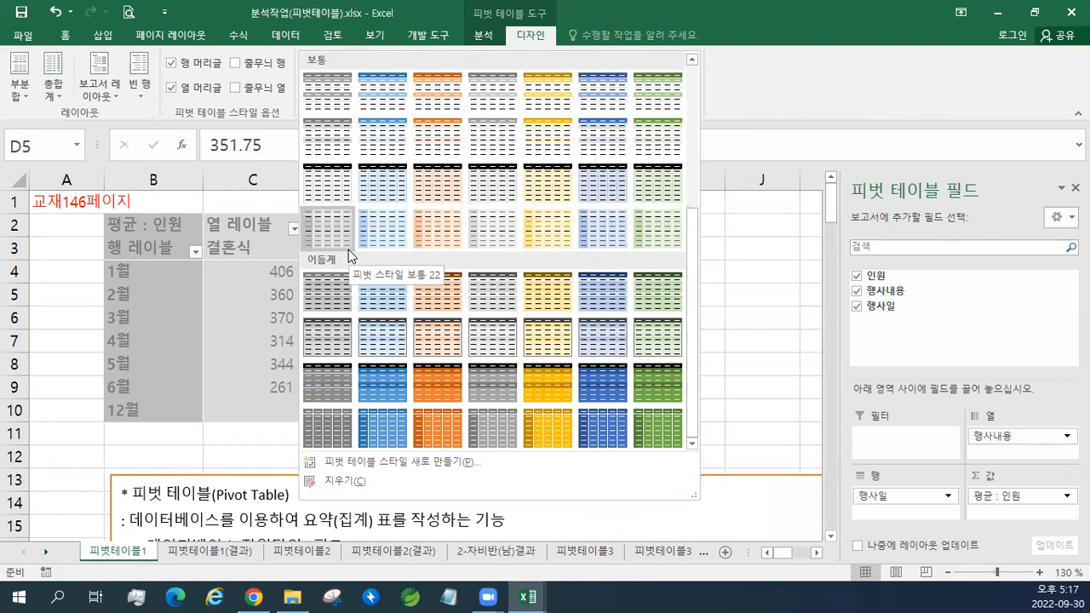
pyautogui.scroll(3, 348, 250)
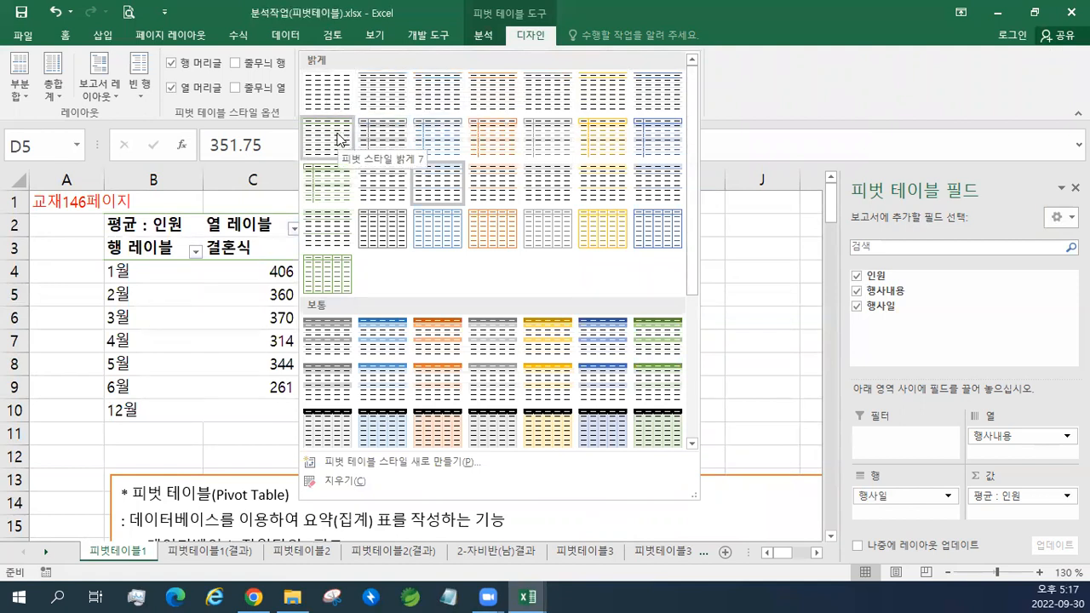
pyautogui.click(376, 187)
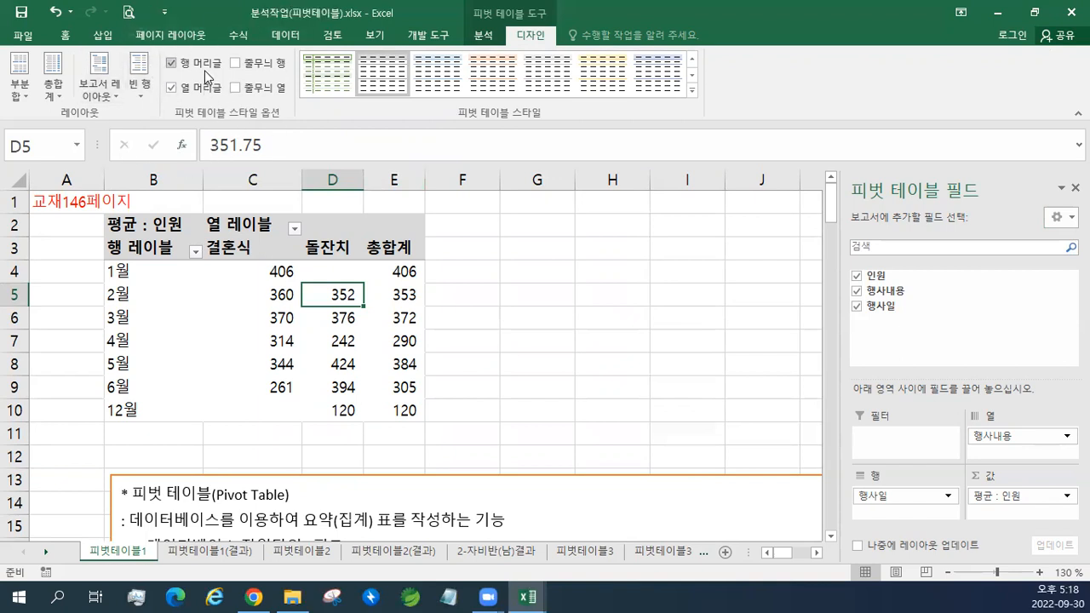
# Apply the blue 피벗 스타일 보통 2 style and try toggling the 행 머리글, 열 머리글 and 줄무늬 행 options
pyautogui.click(692, 96)
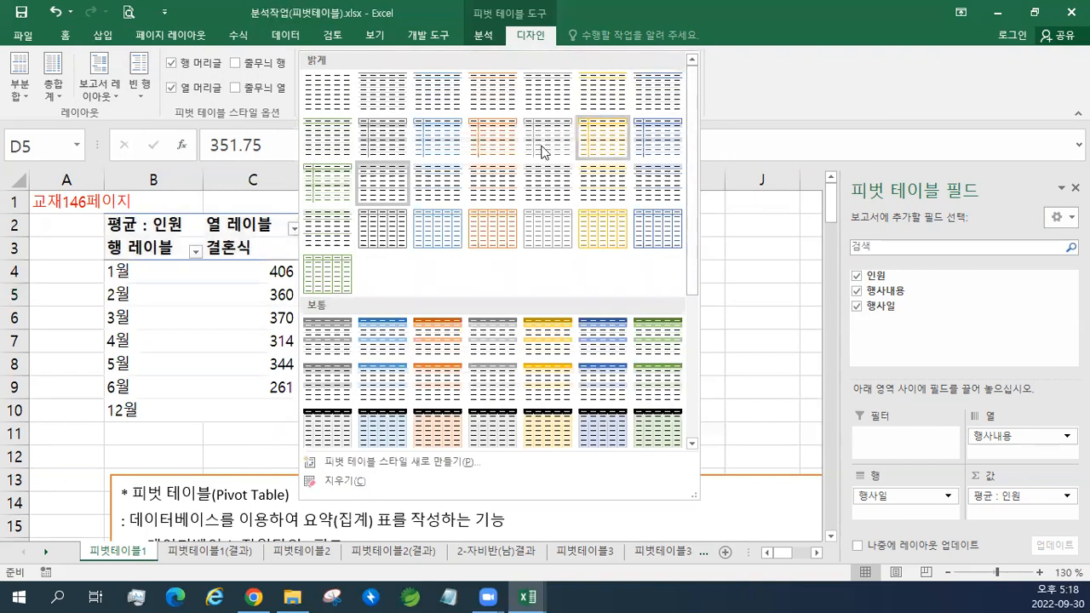
pyautogui.click(383, 343)
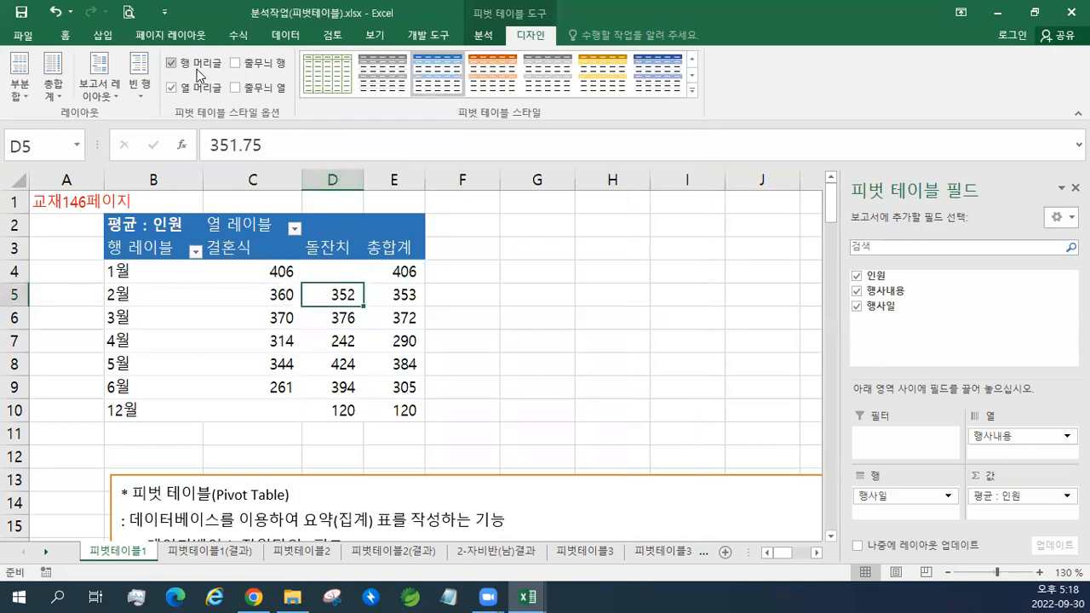
pyautogui.click(195, 66)
pyautogui.click(195, 66)
pyautogui.click(198, 87)
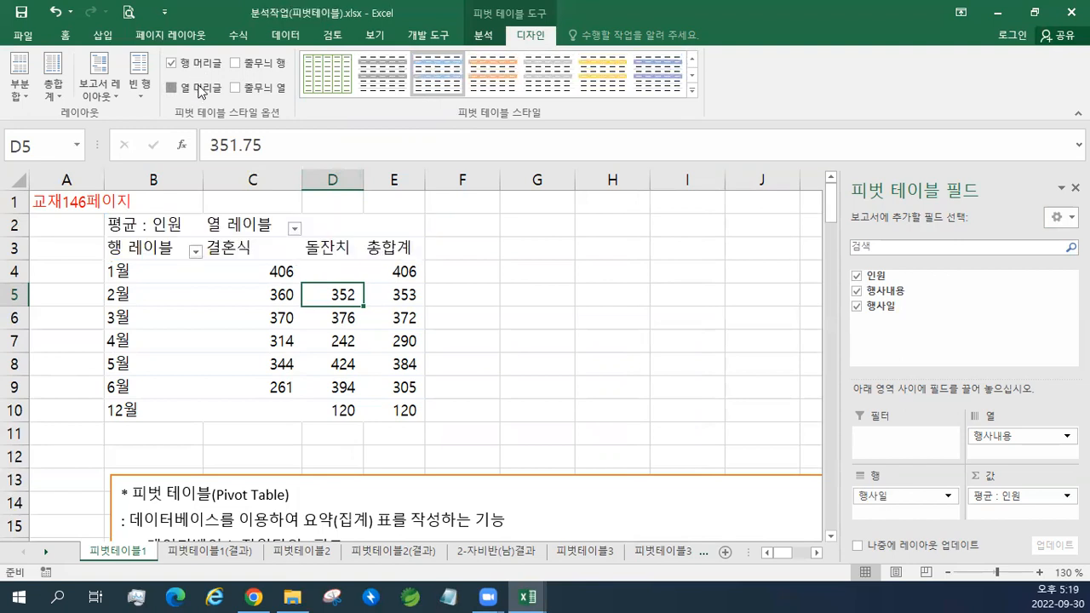
pyautogui.click(198, 89)
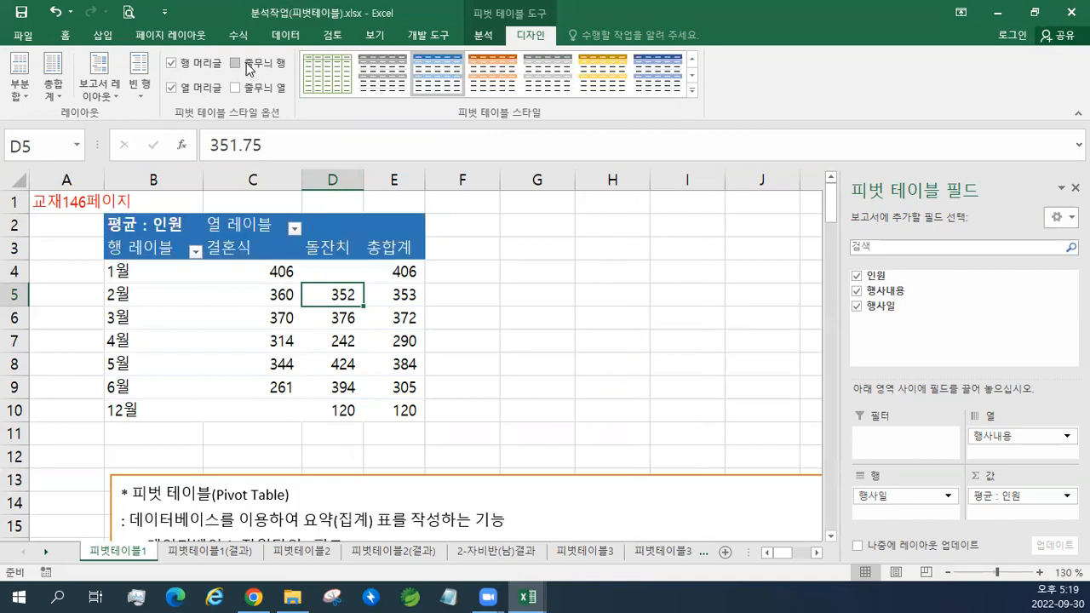
pyautogui.click(249, 69)
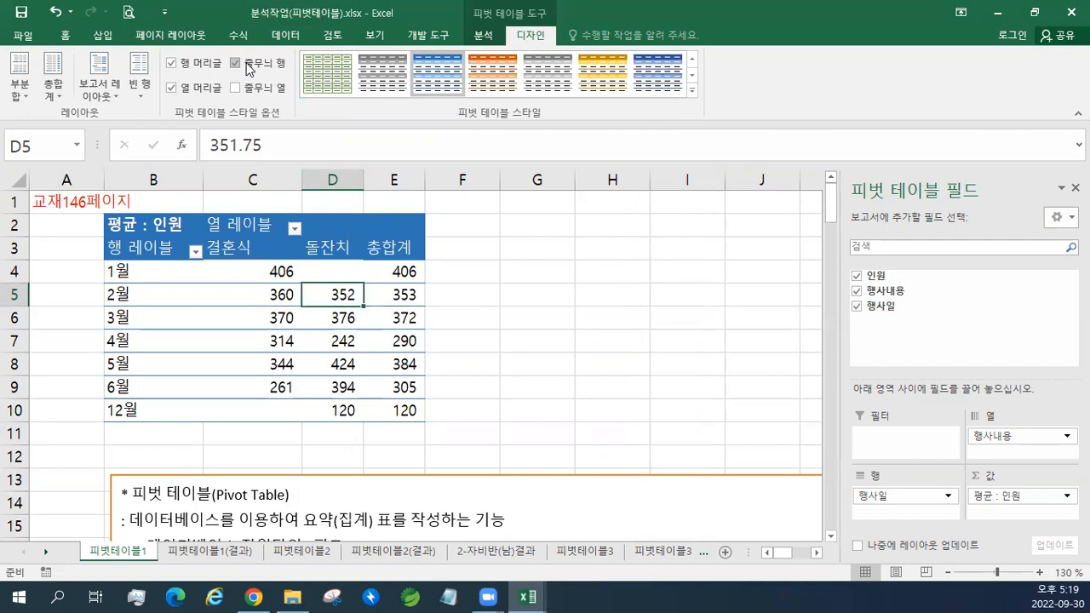
pyautogui.click(247, 68)
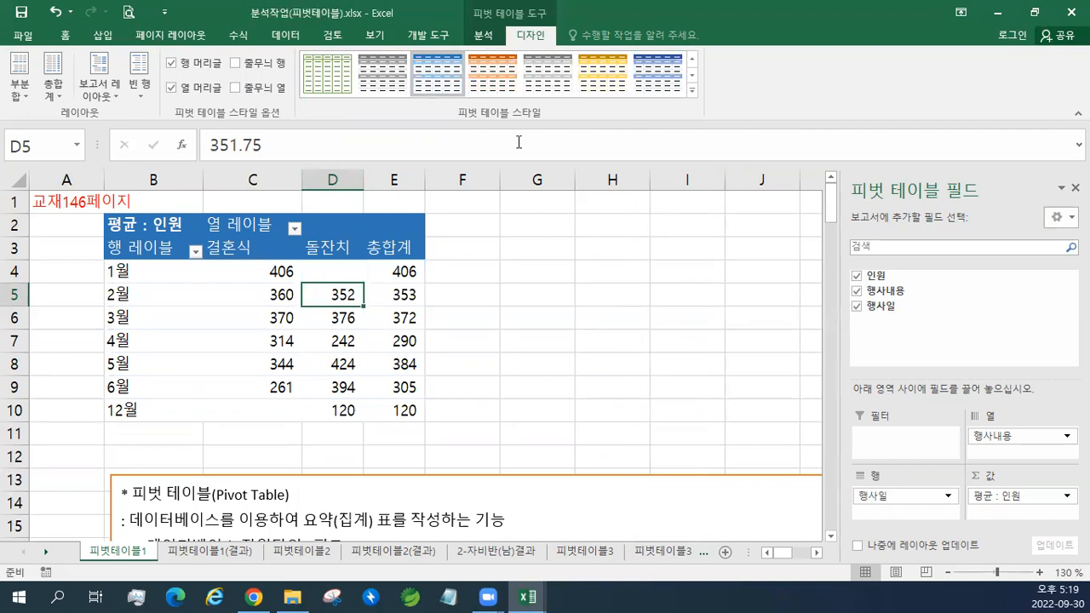
# Apply the grey 피벗 스타일 밝게 15 style and turn on banded columns (줄무늬 열)
pyautogui.click(692, 94)
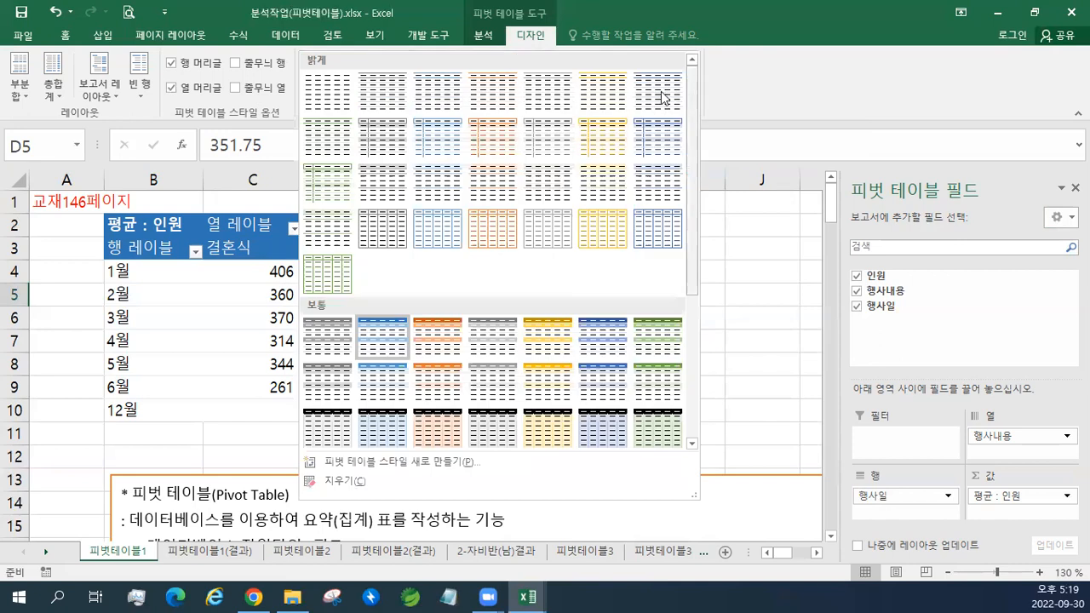
pyautogui.click(381, 182)
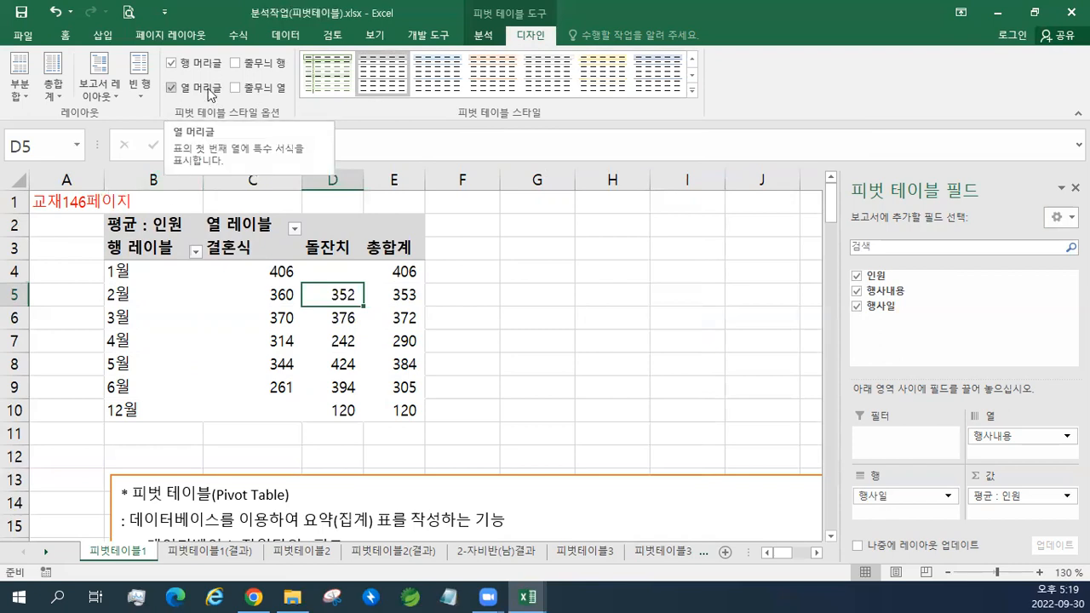
pyautogui.click(262, 90)
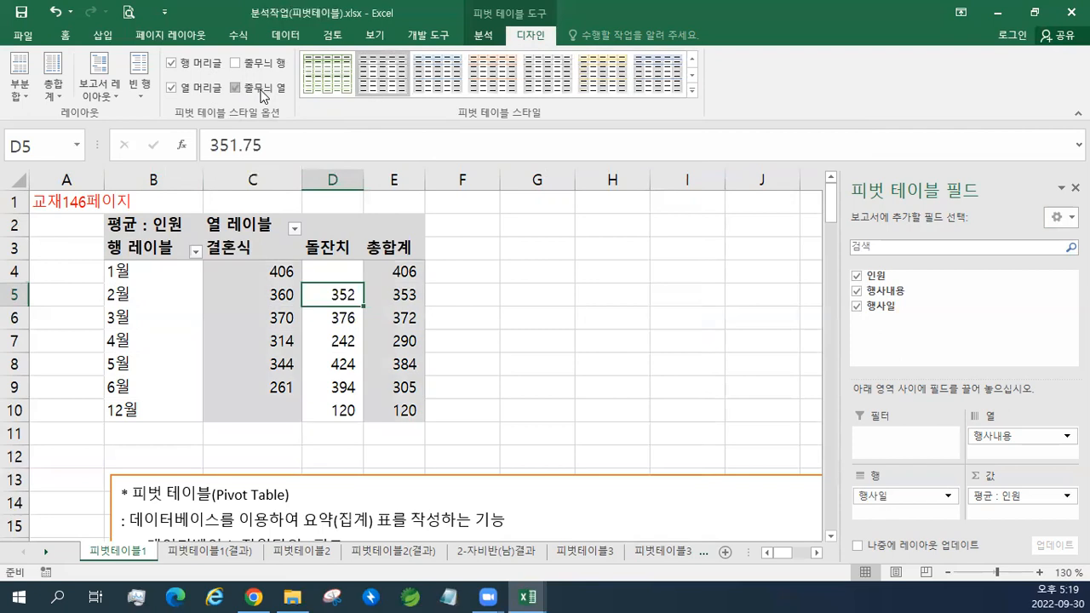